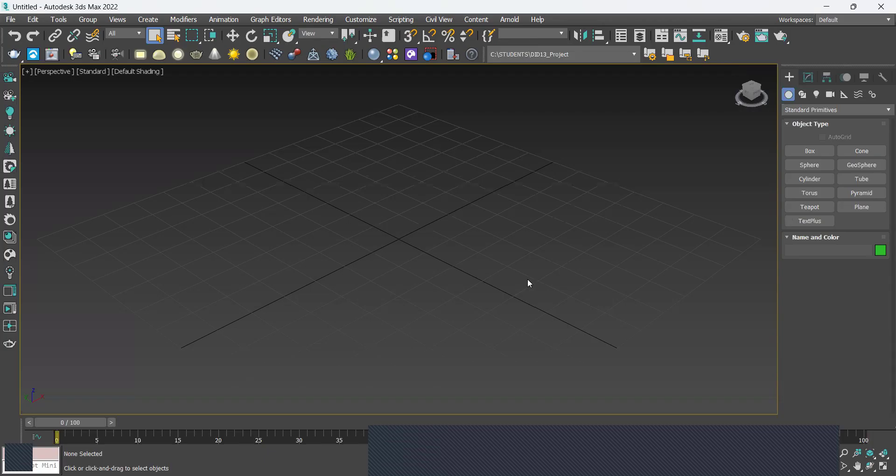
Draw an upright rectangular plane in the Front view, left of the vertical axis and standing roughly on the ground line
key("alt+w")
key("alt+w")
middle_click_drag(572, 162, 578, 306)
left_click(870, 205)
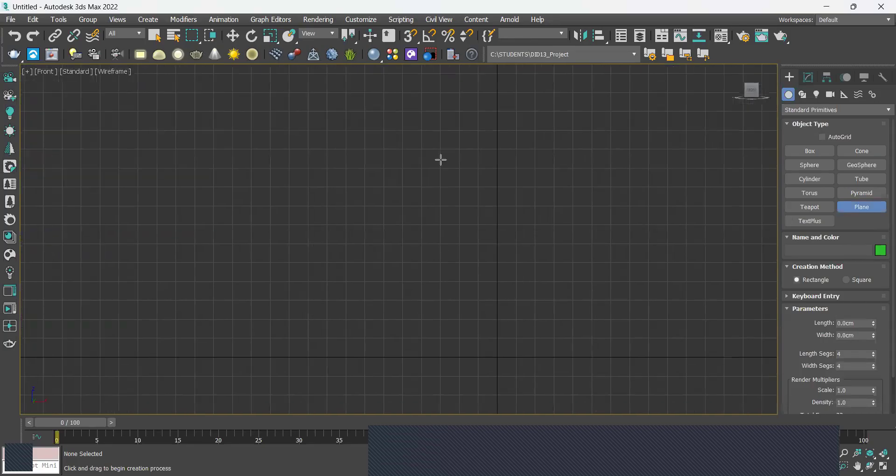
left_click_drag(280, 100, 472, 356)
middle_click_drag(542, 305, 484, 316)
Copy the plane sideways along the X axis and frame both planes in the maximized Perspective view
key("w")
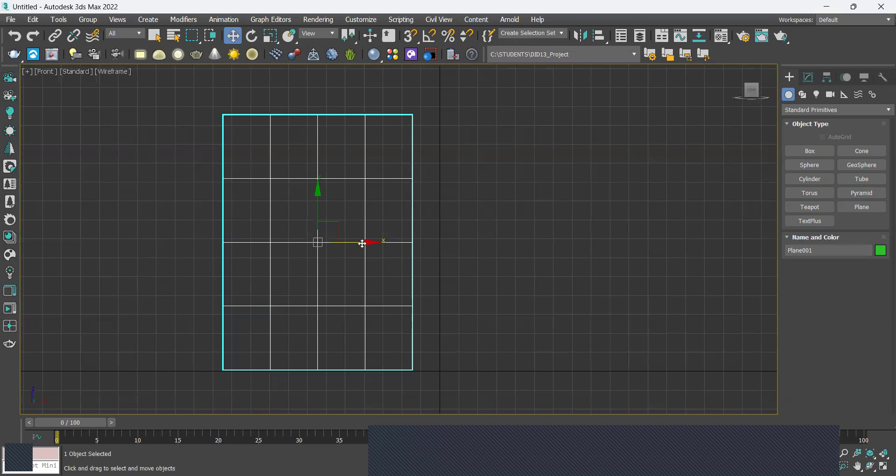
left_click_drag(362, 243, 602, 243, "shift")
left_click(469, 295)
key("alt+w")
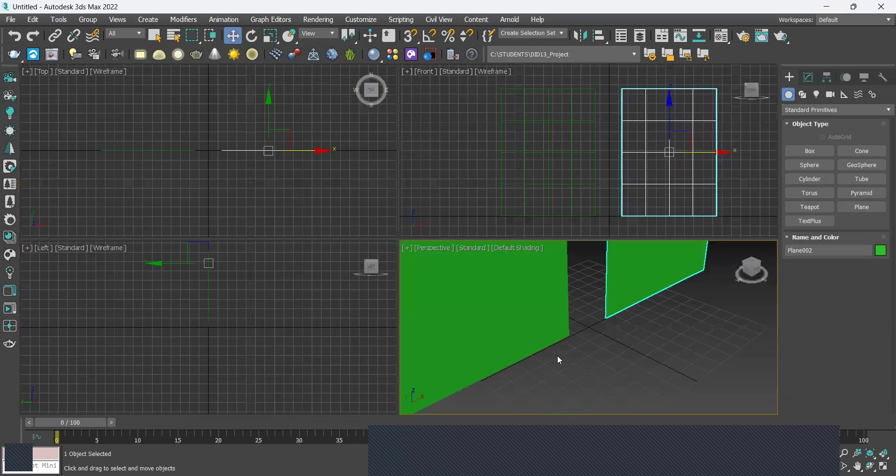
left_click(557, 356)
key("alt+w")
key("z")
middle_click_drag(556, 337, 587, 314, "alt")
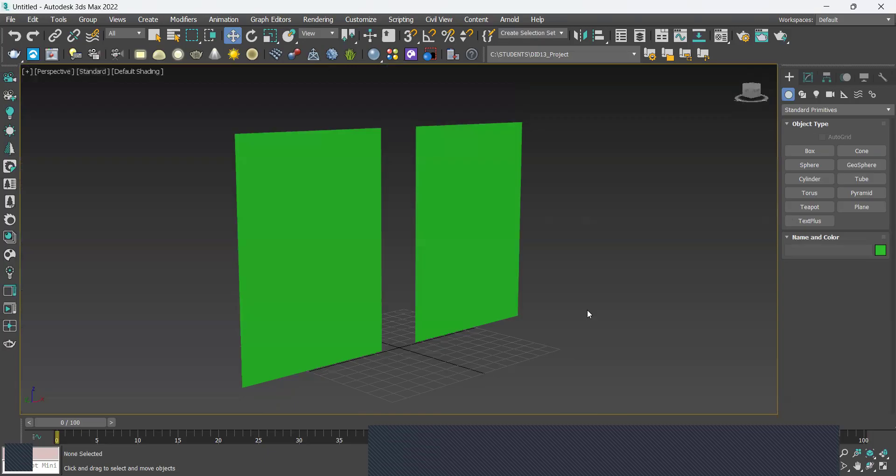
Enable Force 2-Sided in the common options of the V-Ray render setup
left_click(318, 19)
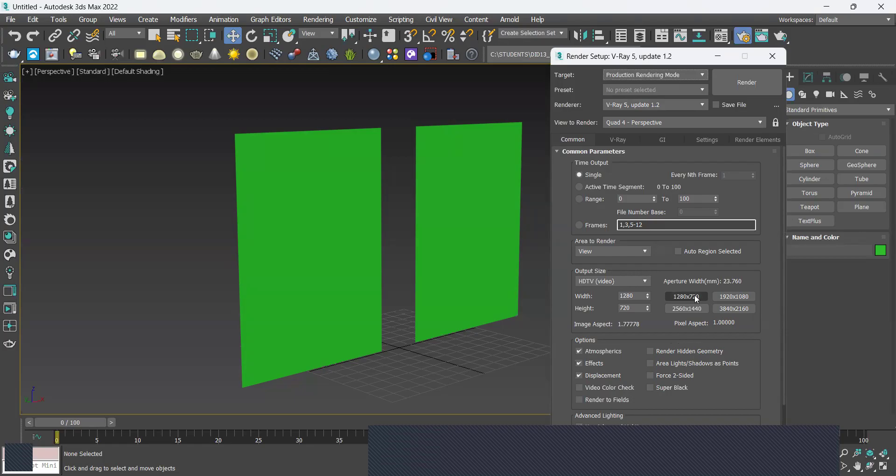
left_click(660, 376)
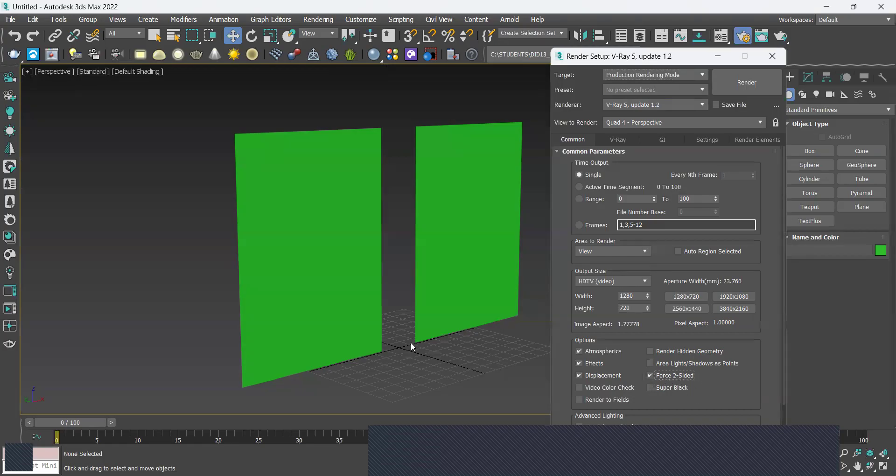
mouse_move(321, 319)
middle_mouse_down("alt")
mouse_move(405, 323)
mouse_move(314, 312)
middle_mouse_up("alt")
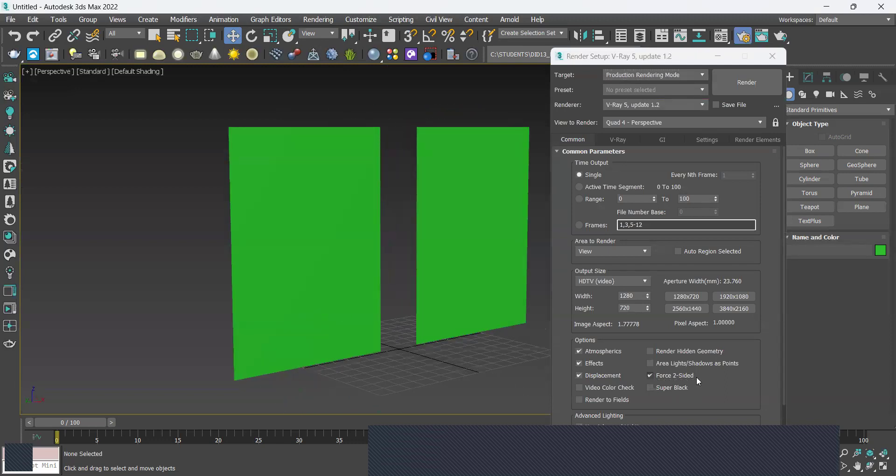
left_click_drag(737, 384, 728, 277)
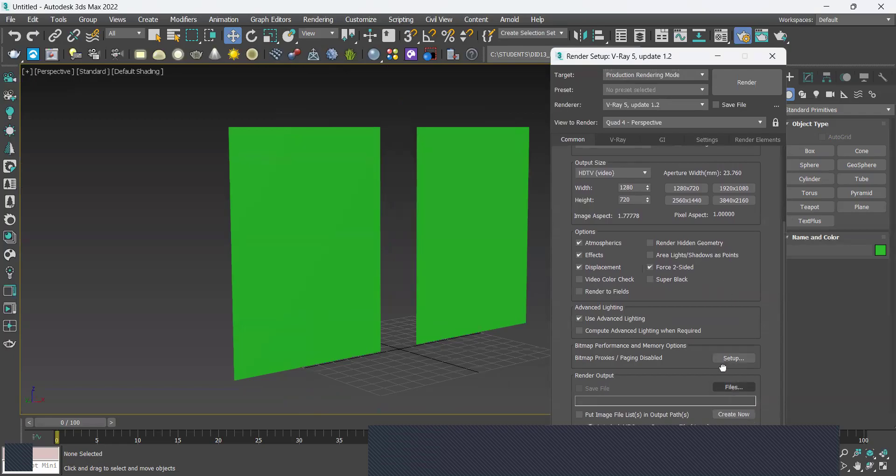
Set the V-Ray image sampler (antialiasing) type to Bucket
left_click(619, 139)
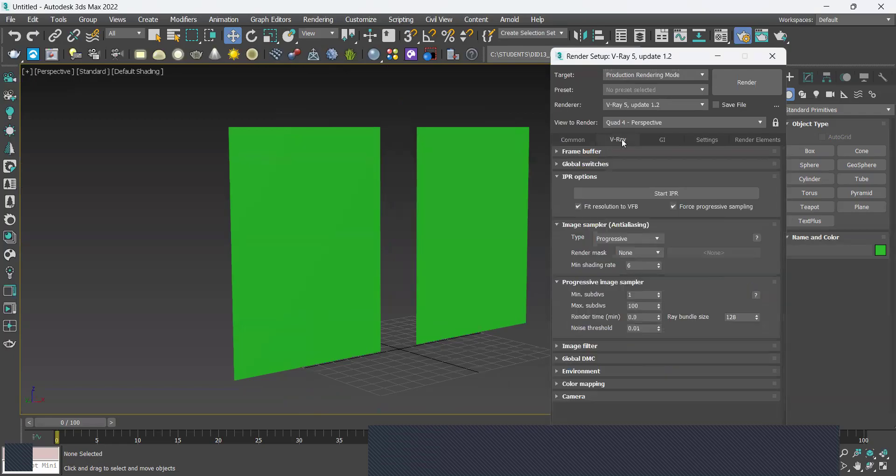
left_click(624, 241)
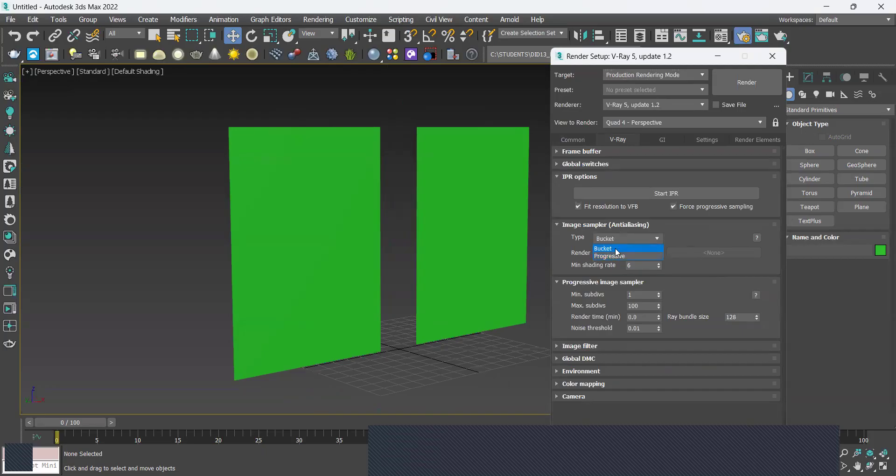
left_click(616, 249)
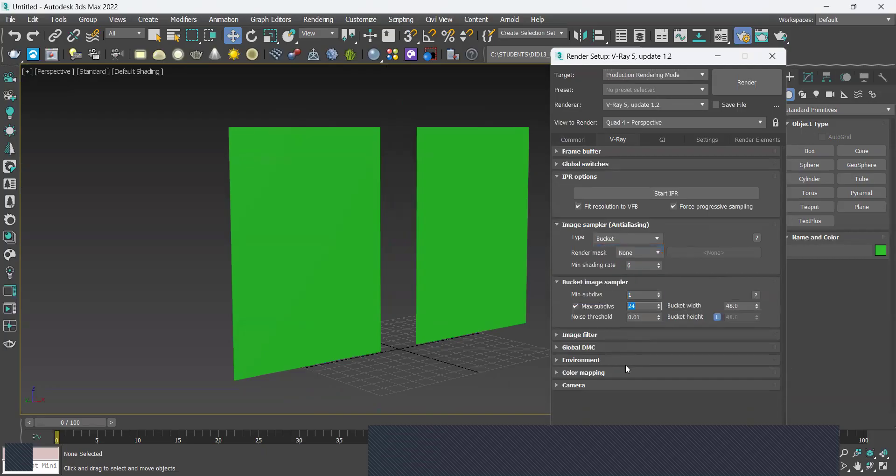
Set the bucket sampler's max subdivs to 8, noise threshold to 0.001 and bucket width to 32, and reveal the image filter settings
type("8")
left_click(636, 316)
type("0")
left_click(741, 306)
double_click(735, 305)
left_click(683, 283)
left_click(667, 284)
left_click(592, 335)
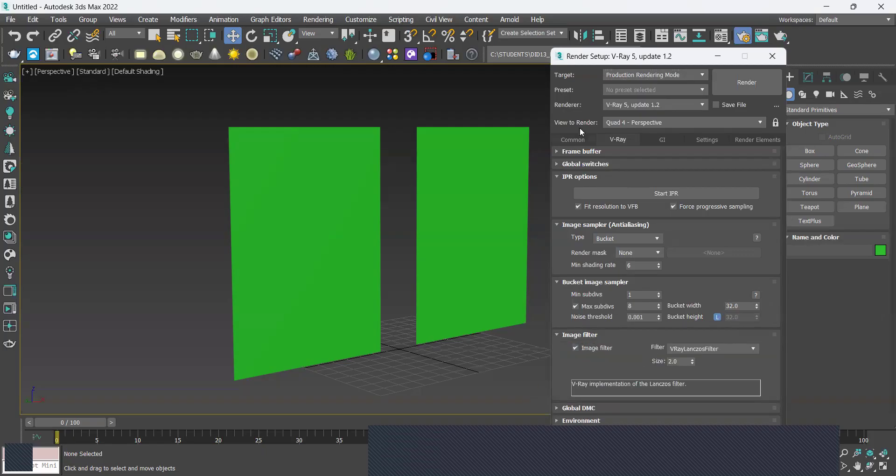
Disable global illumination for the V-Ray render and expand the light cache settings
left_click_drag(573, 67, 564, 39)
left_click(653, 110)
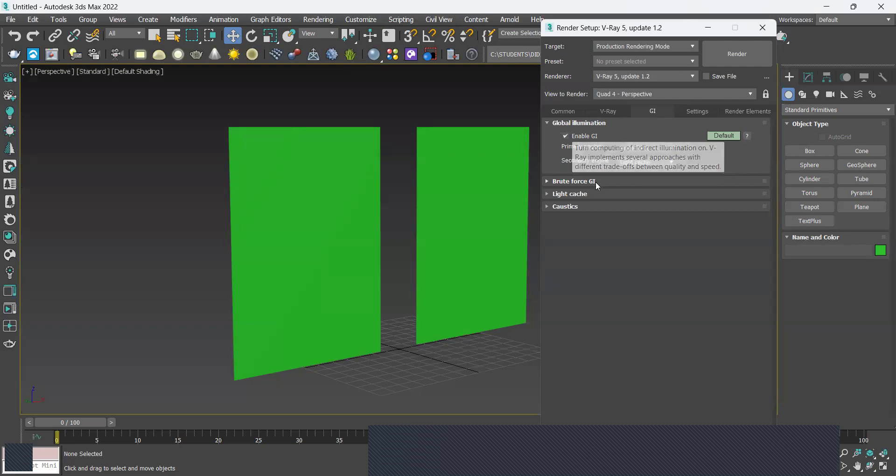
left_click(576, 136)
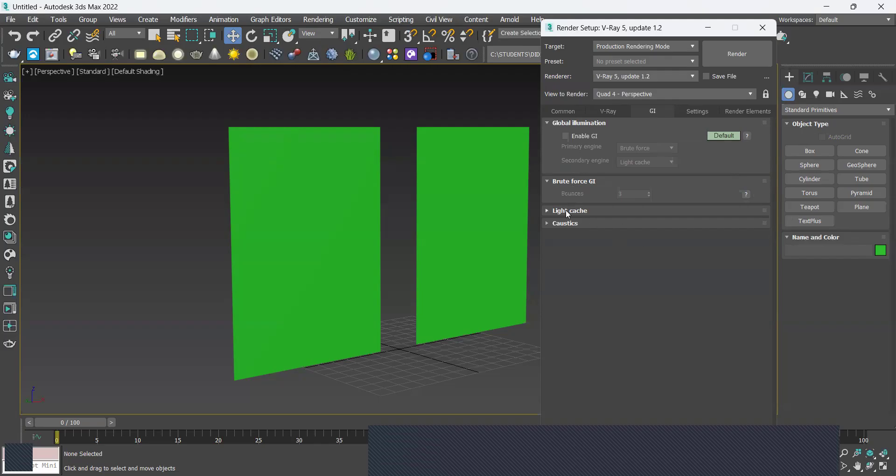
left_click(568, 211)
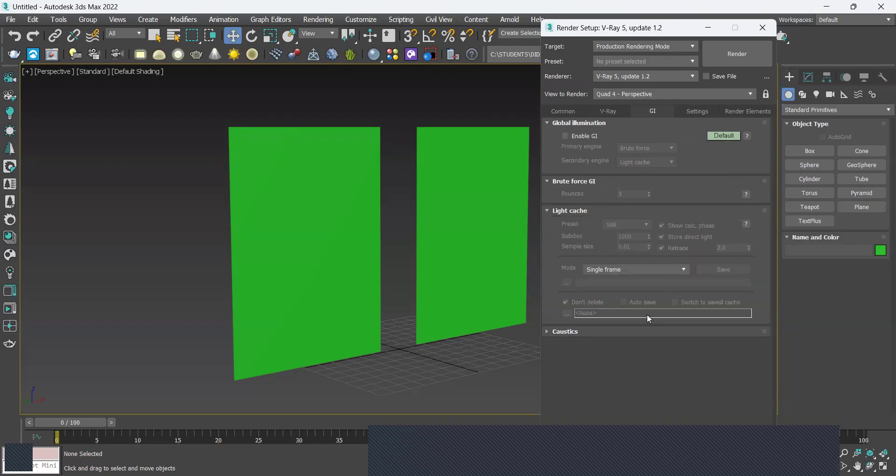
Set the V-Ray system's bucket sequence to Spiral and close the render setup
left_click(697, 112)
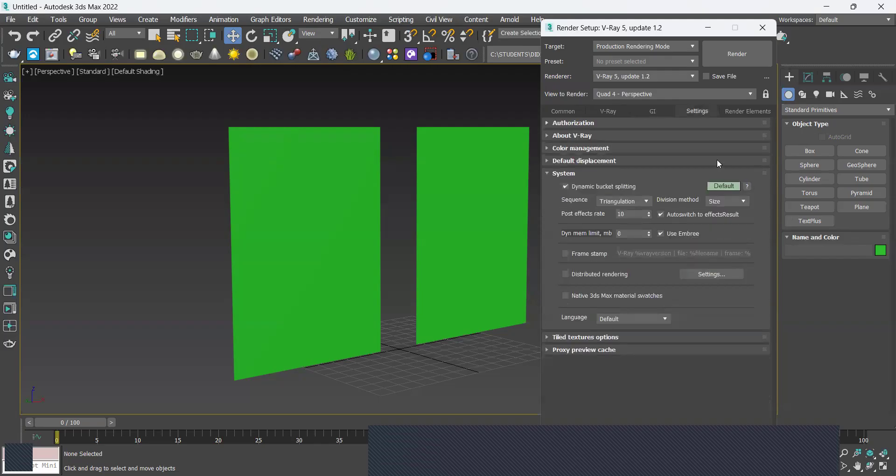
left_click(643, 201)
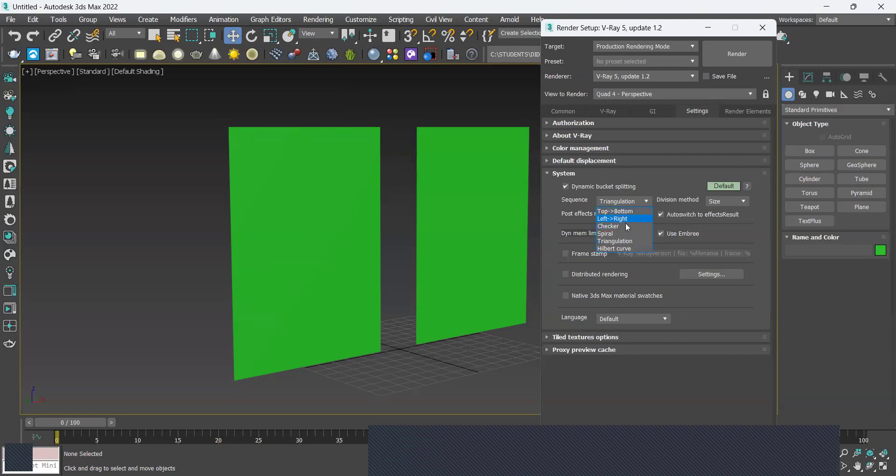
left_click(625, 235)
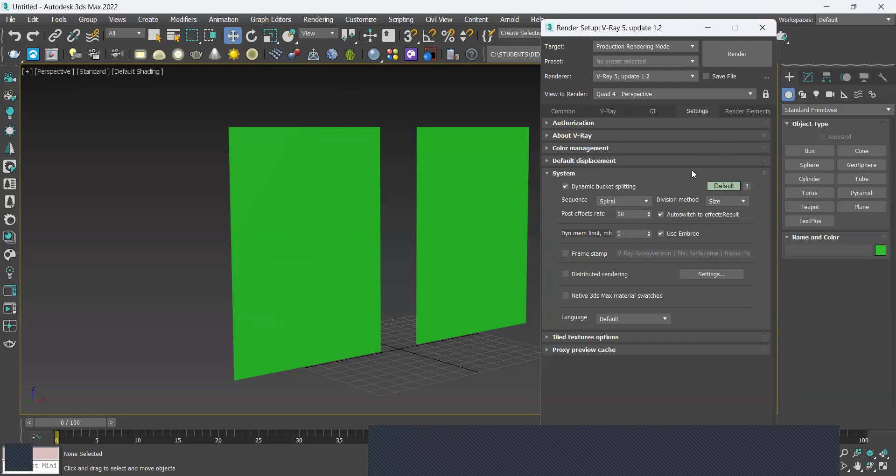
scroll(403, 247, "up", 3)
middle_click_drag(402, 247, 444, 224)
scroll(424, 248, "down", 3)
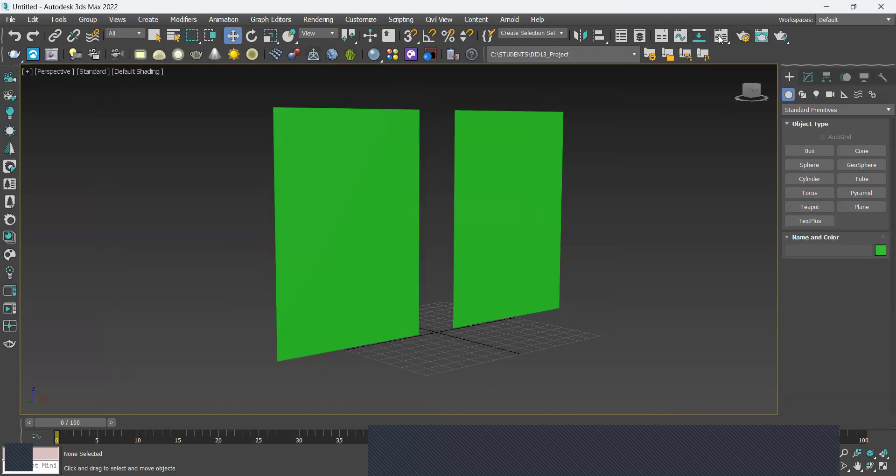
Open the compact Material Editor and copy the first sample material onto the second slot
left_click(319, 20)
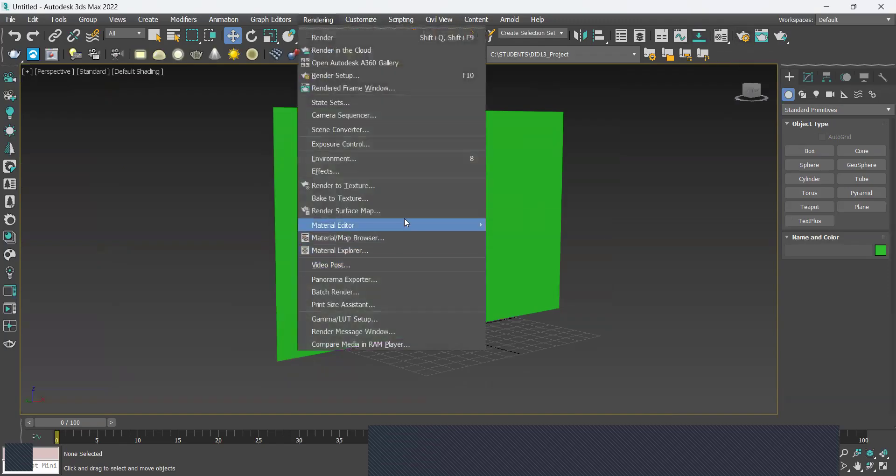
mouse_move(405, 224)
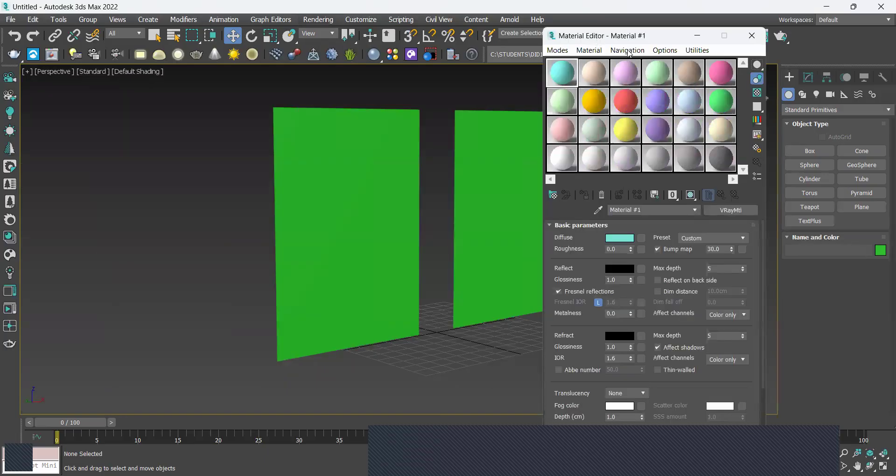
left_click_drag(598, 36, 629, 53)
left_click_drag(600, 94, 630, 94)
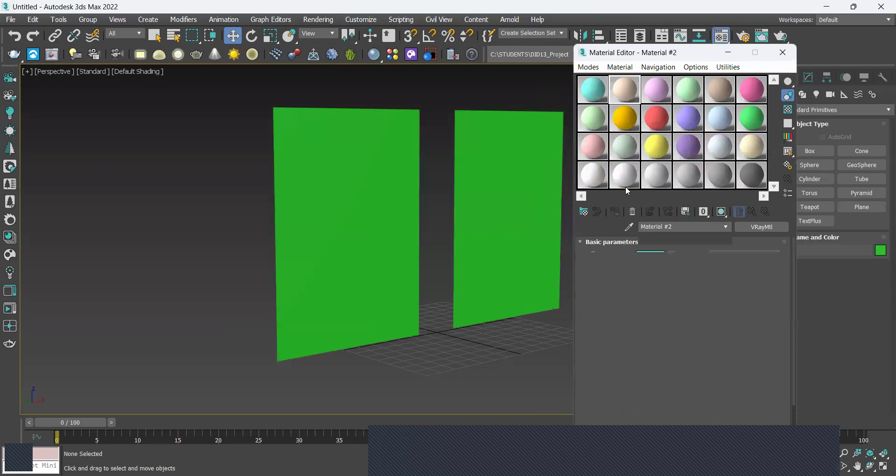
left_click(595, 88)
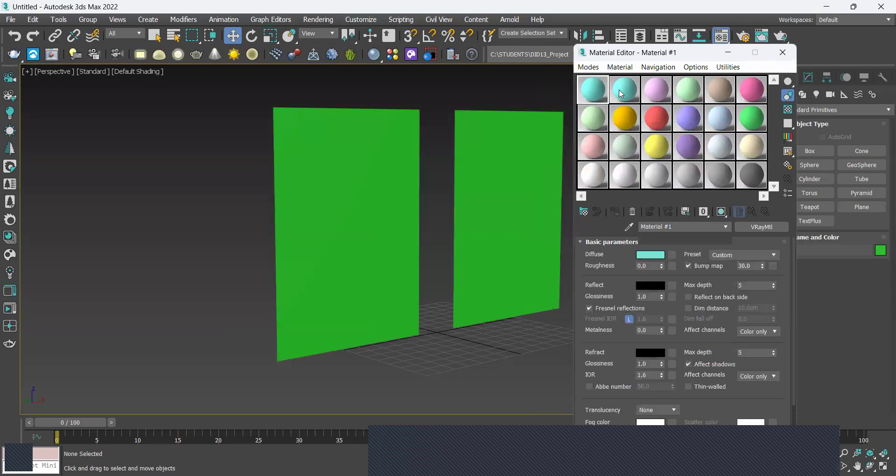
left_click(589, 88)
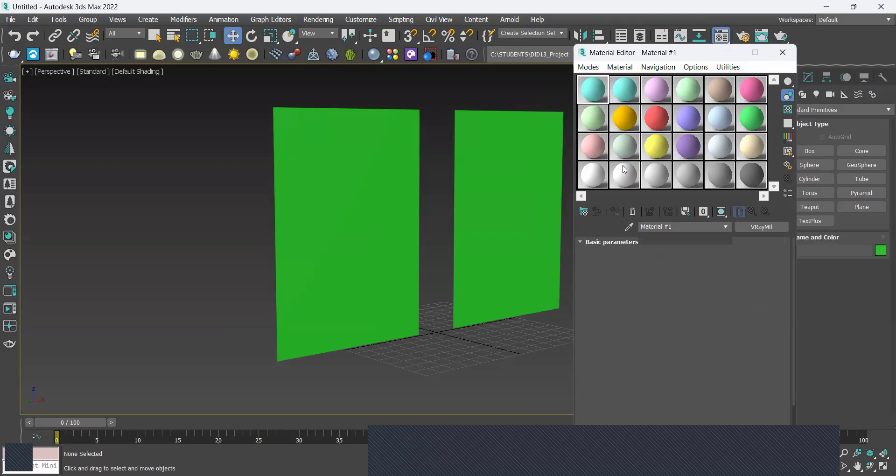
Switch the material sample slots to the 3 X 2 layout and back to 6 X 4, checking the last slot
right_click(593, 98)
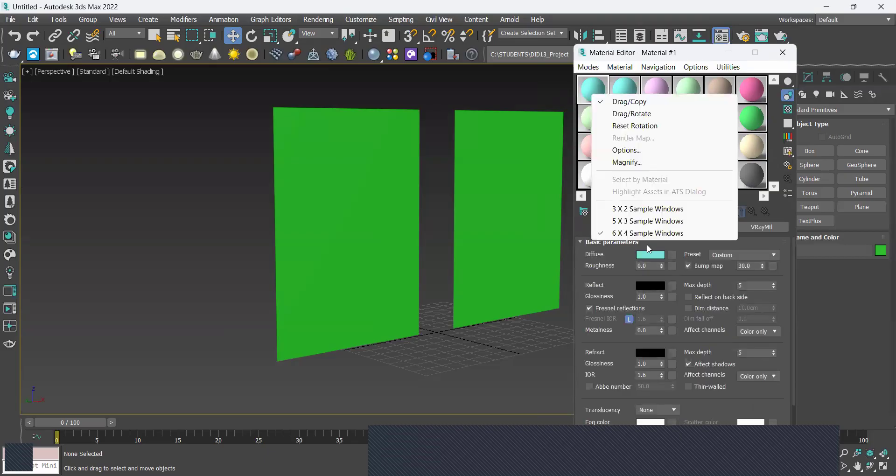
left_click(621, 208)
right_click(616, 99)
left_click(663, 242)
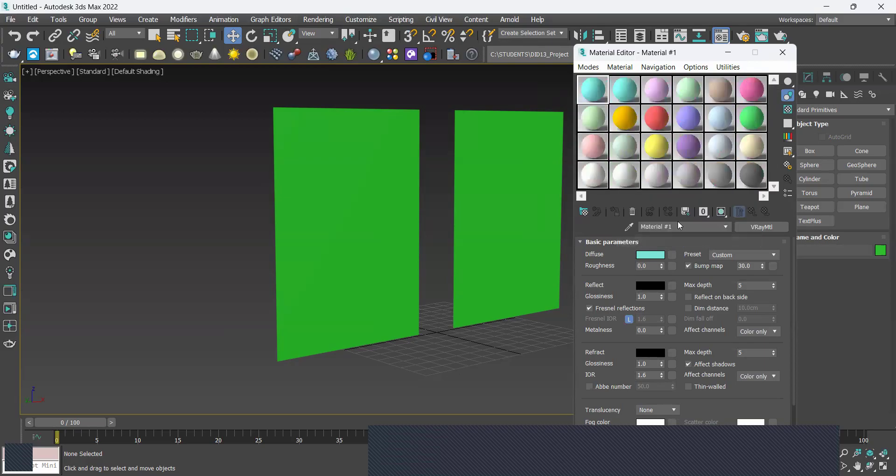
left_click(751, 175)
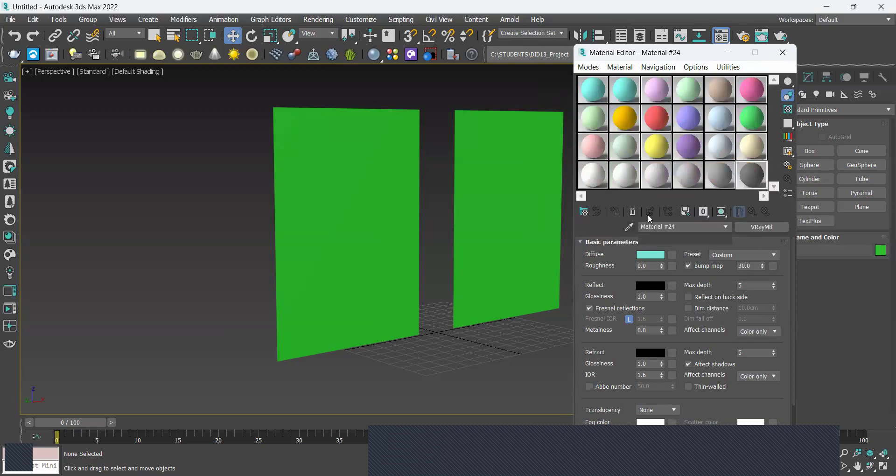
Rename the first material DISPALCE and the copied material in the second slot BUMP
left_click(595, 89)
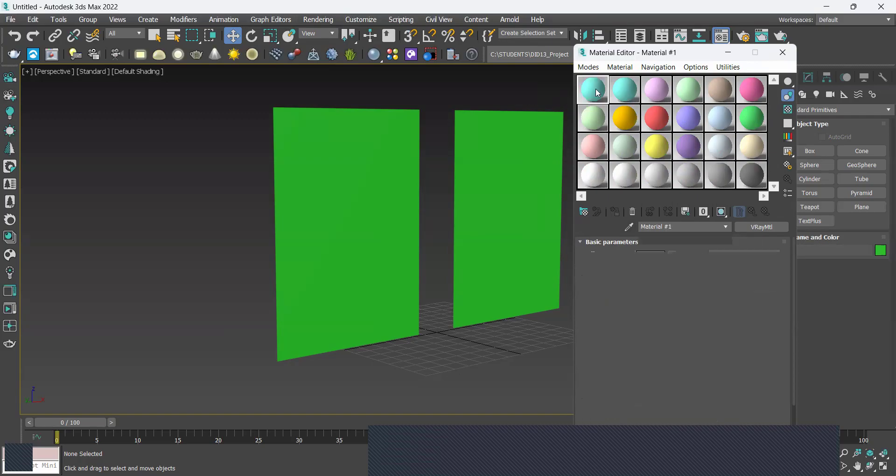
left_click_drag(678, 227, 583, 229)
type("DISPALCE")
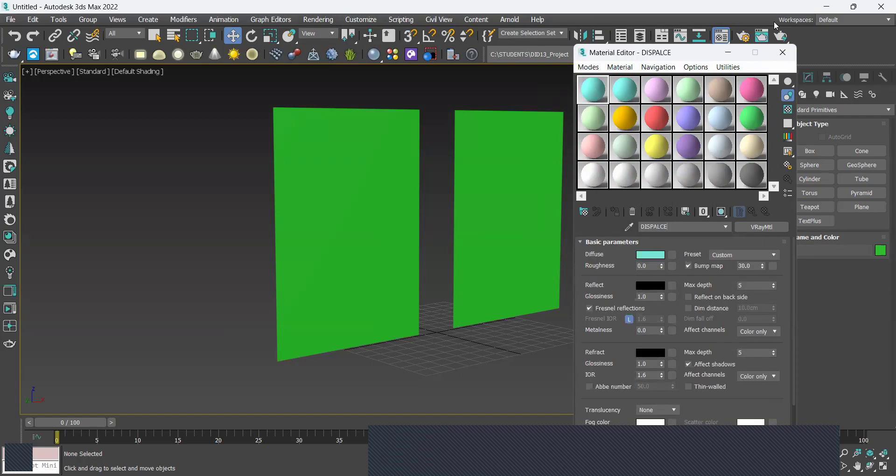
key("ctrl+z")
type("BUMP")
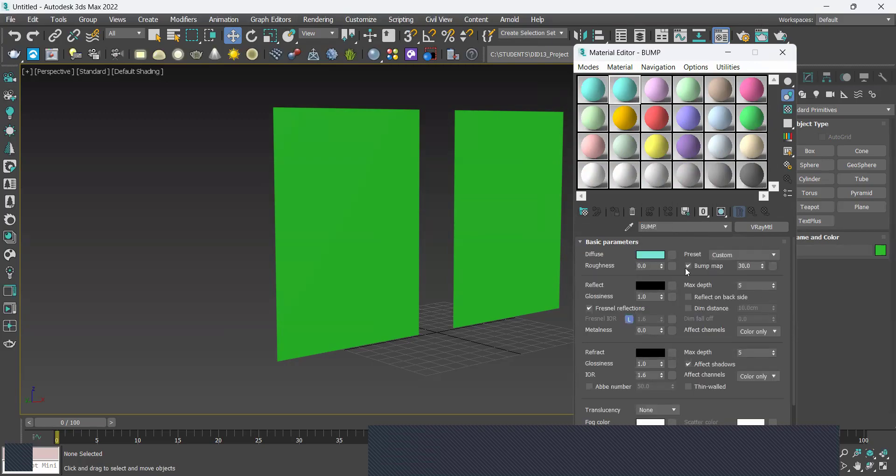
Turn off Fresnel reflections for the DISPALCE and BUMP materials and close the Material Editor
left_click(598, 95)
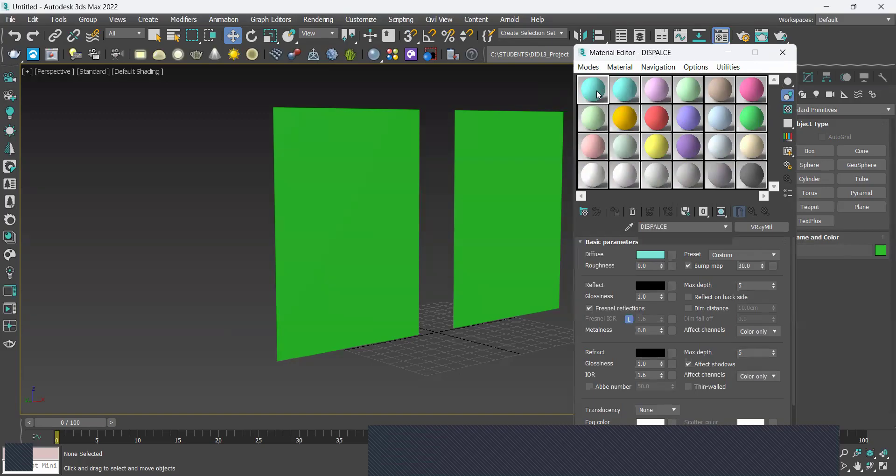
left_click(589, 308)
left_click(629, 102)
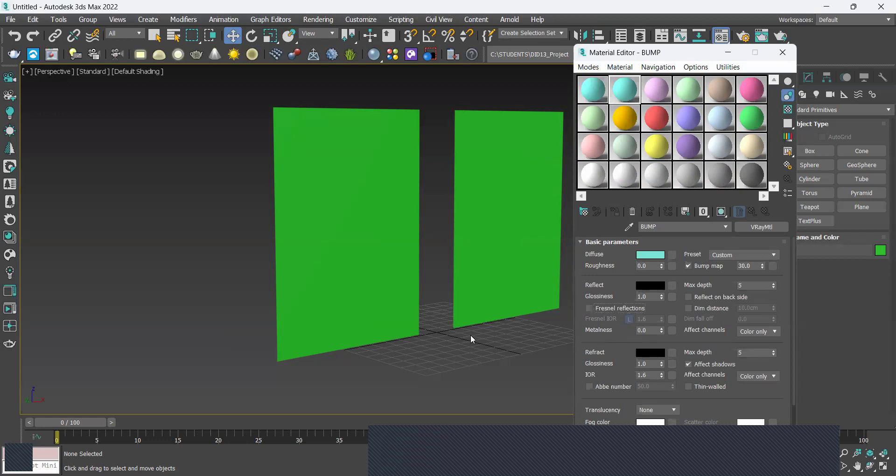
middle_click_drag(492, 147, 426, 147)
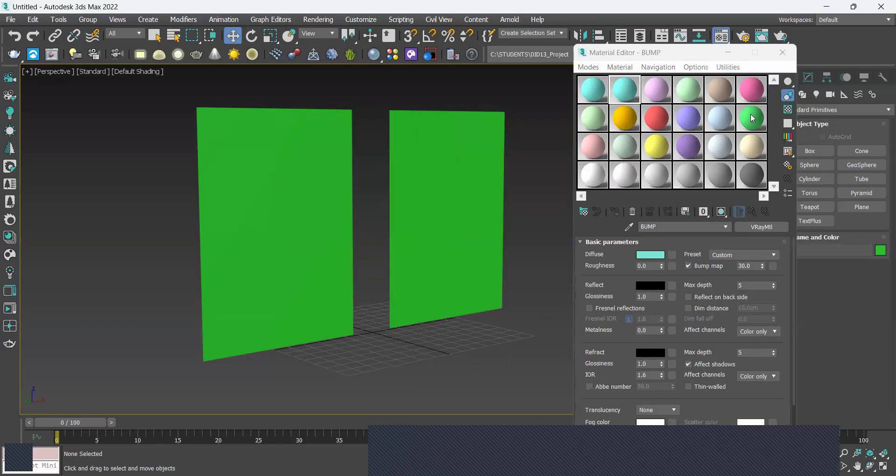
left_click(783, 56)
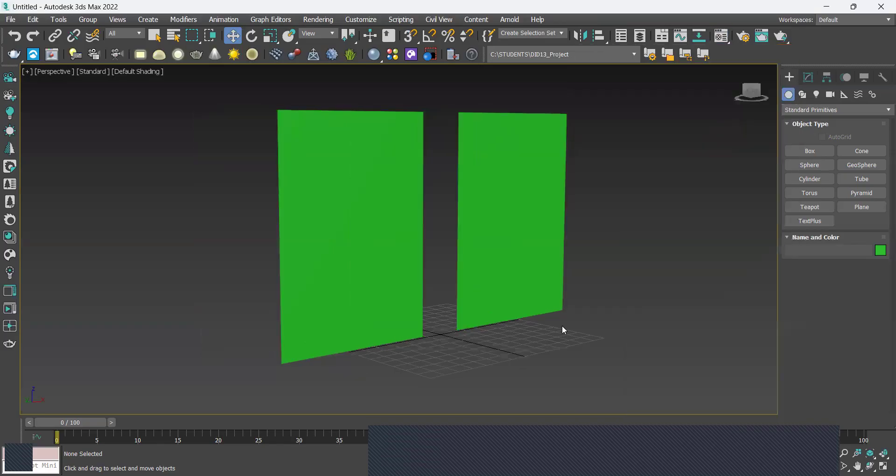
Assign the DISPALCE material to the left plane and the BUMP material to the right plane, and close the Material Editor
left_click(340, 180)
left_click(721, 36)
left_click(594, 89)
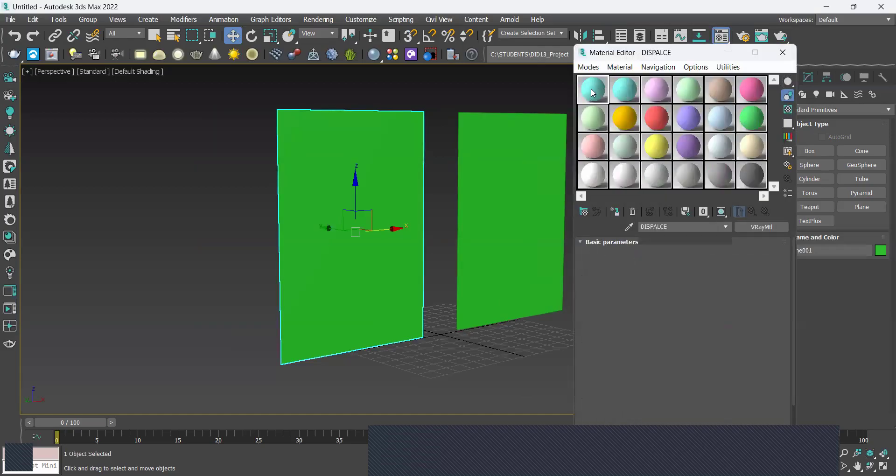
left_click_drag(338, 141, 338, 142)
left_click_drag(624, 96, 533, 187)
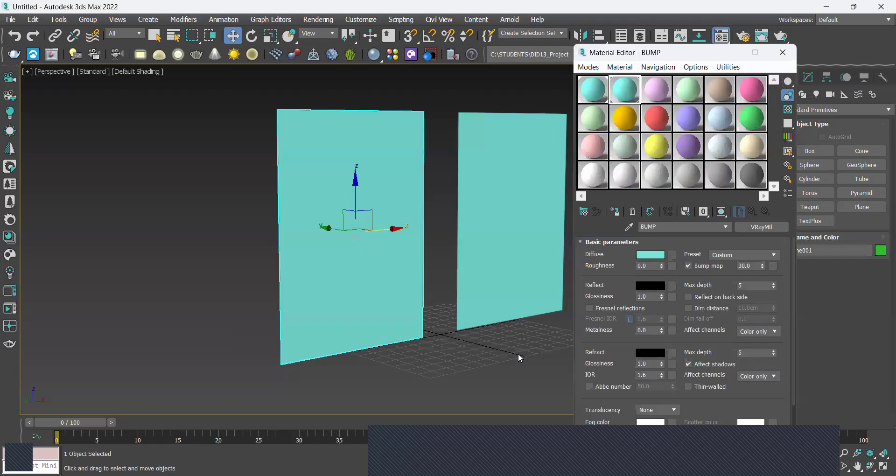
left_click(785, 56)
Show edged faces in the perspective viewport and open the left plane's creation parameters for editing
left_click(138, 71)
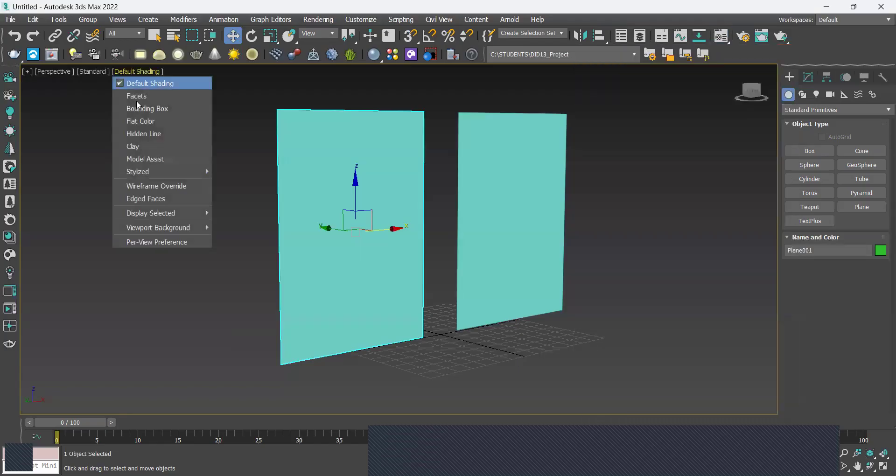
left_click(148, 200)
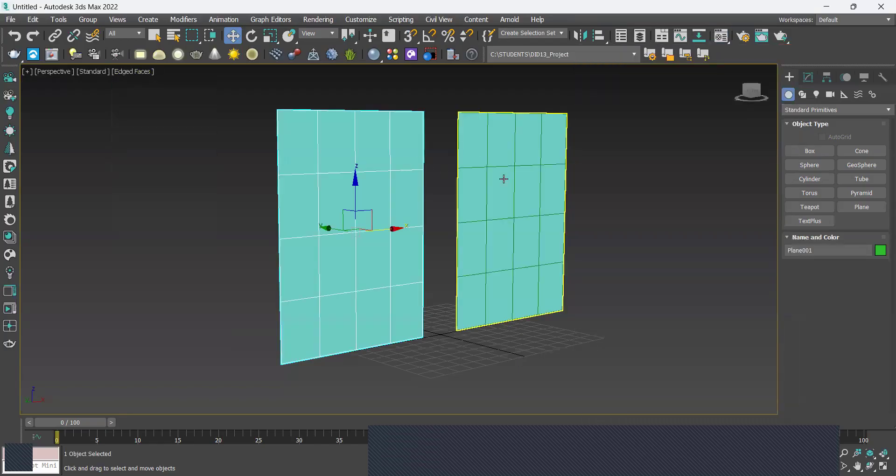
left_click(806, 78)
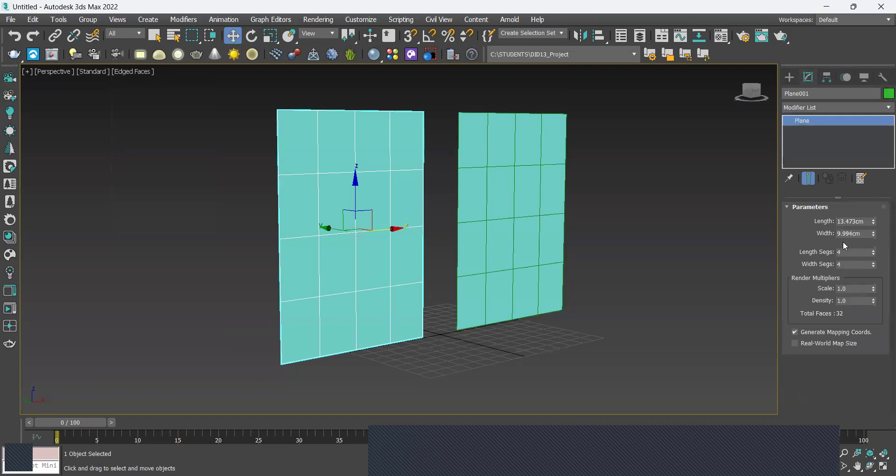
Set the left plane's length segments and width segments to 45 each
left_click(527, 219)
left_click(430, 220)
left_click(382, 212)
left_click(852, 251)
type("5")
left_click(852, 265)
type("5")
key("Return")
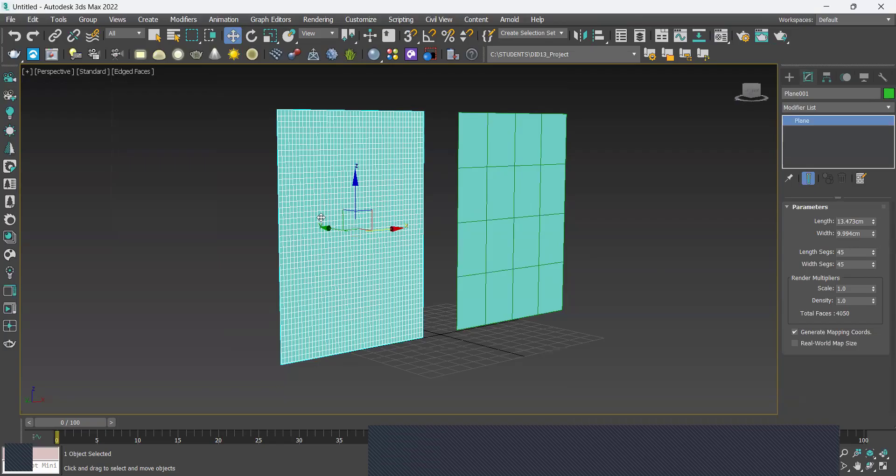
Apply the Displace modifier to the left plane and check the base Plane level before returning to Displace
left_click(426, 354)
scroll(376, 290, "up", 3)
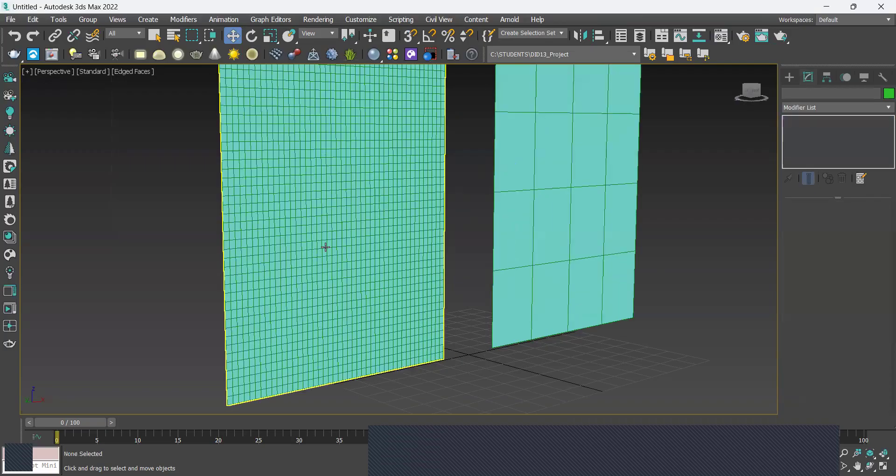
middle_click_drag(326, 247, 328, 274)
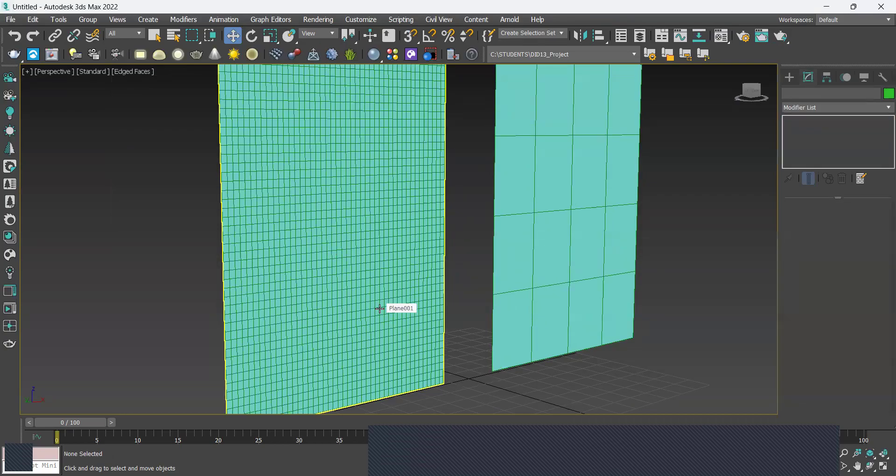
scroll(380, 309, "down", 4)
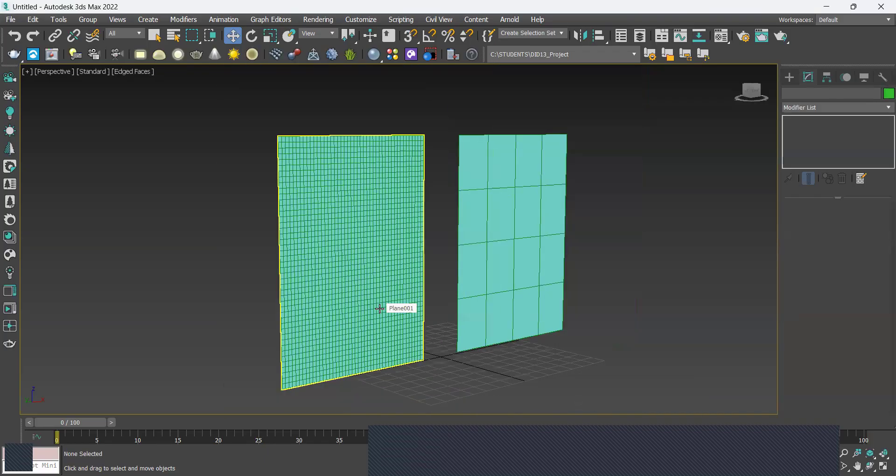
scroll(374, 277, "up", 4)
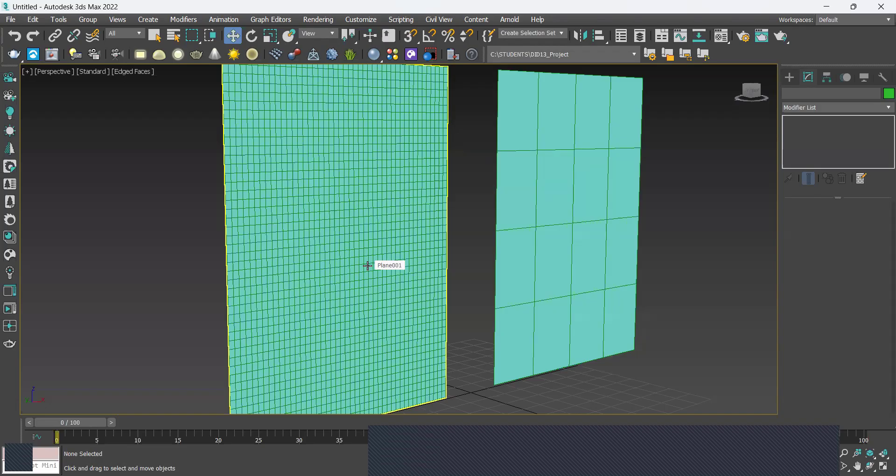
left_click(374, 300)
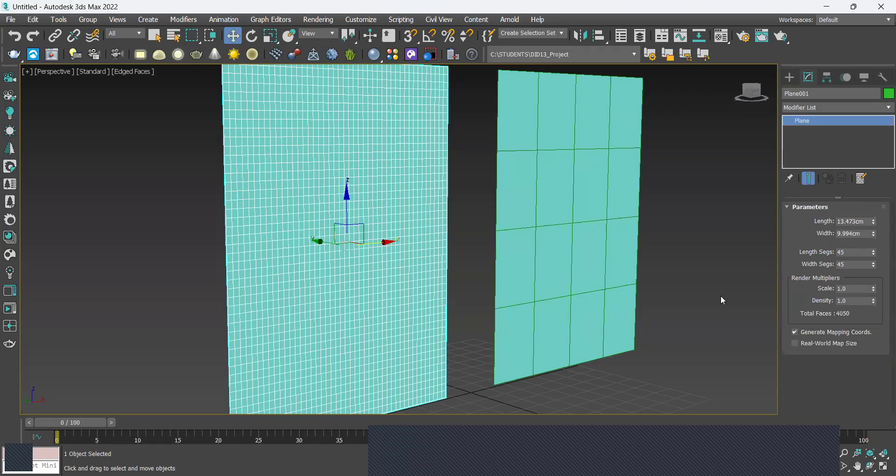
scroll(676, 302, "down", 5)
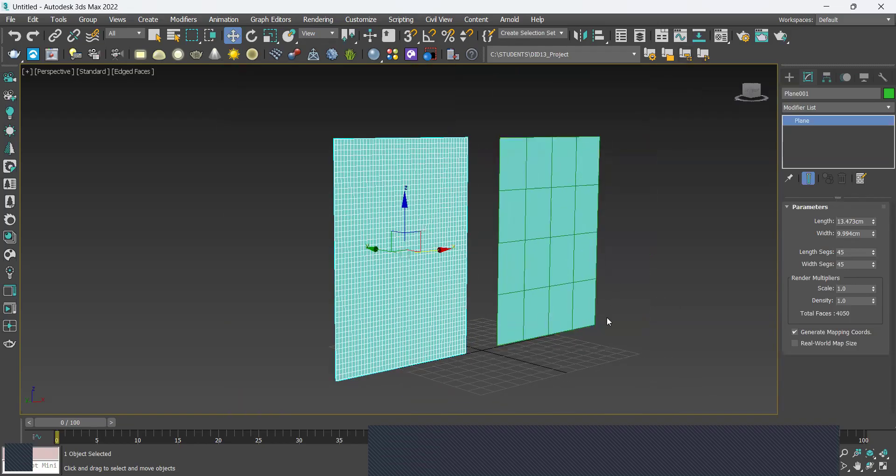
left_click(183, 19)
mouse_move(212, 206)
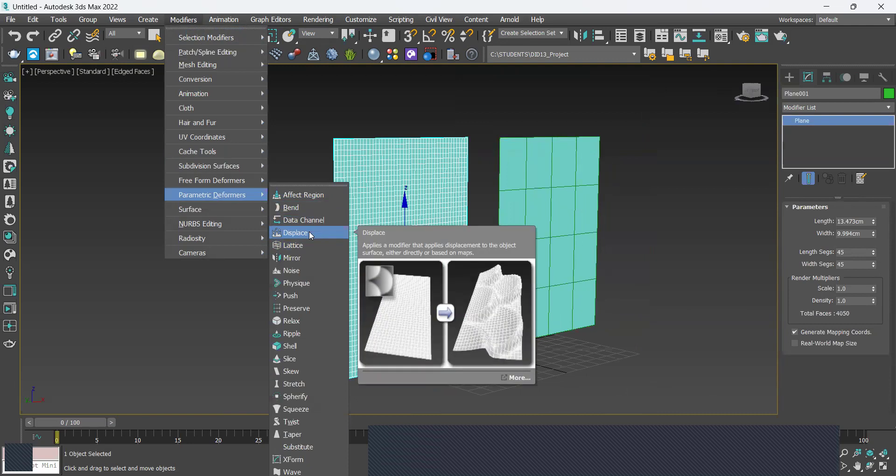
left_click(311, 235)
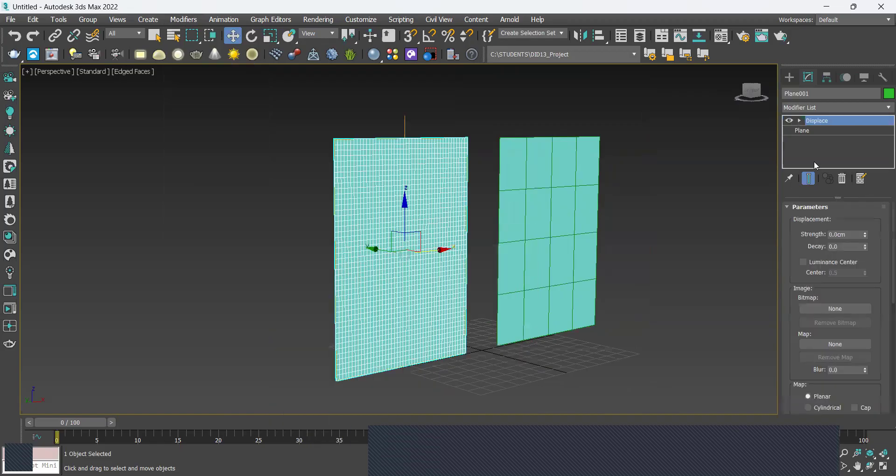
left_click(803, 131)
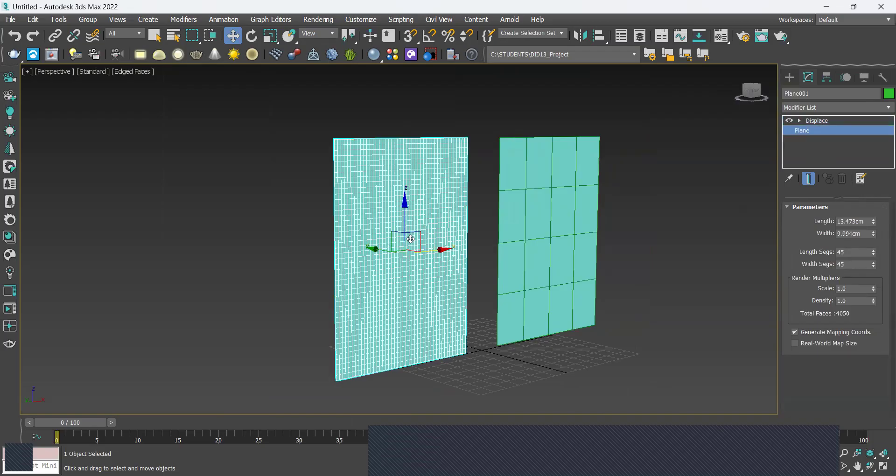
left_click(829, 120)
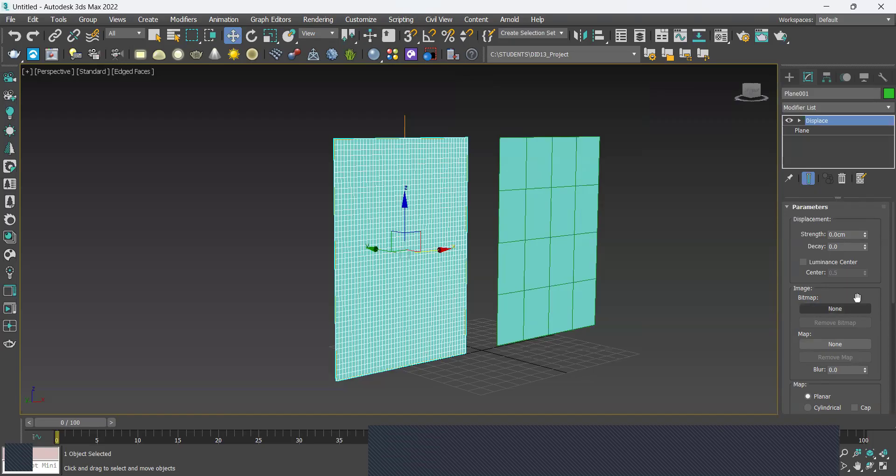
Start choosing a bitmap for the Displace modifier and browse to the 3dsmax materials folder inside 3Ds MAX
left_click(828, 308)
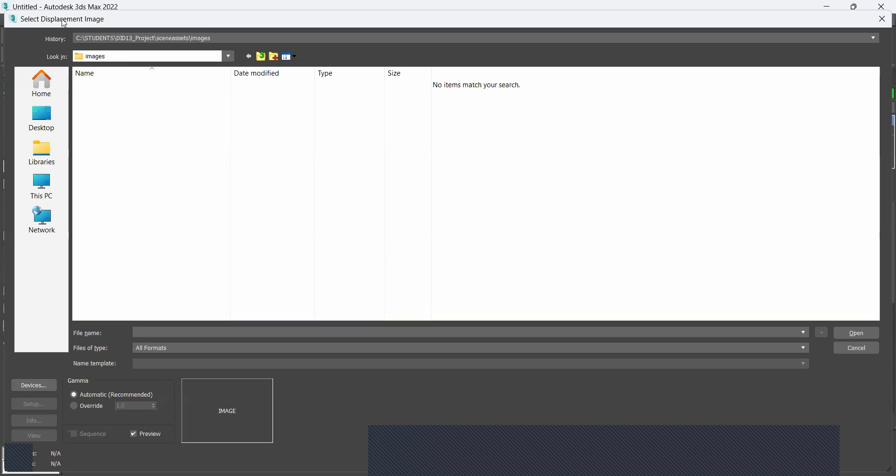
left_click(50, 187)
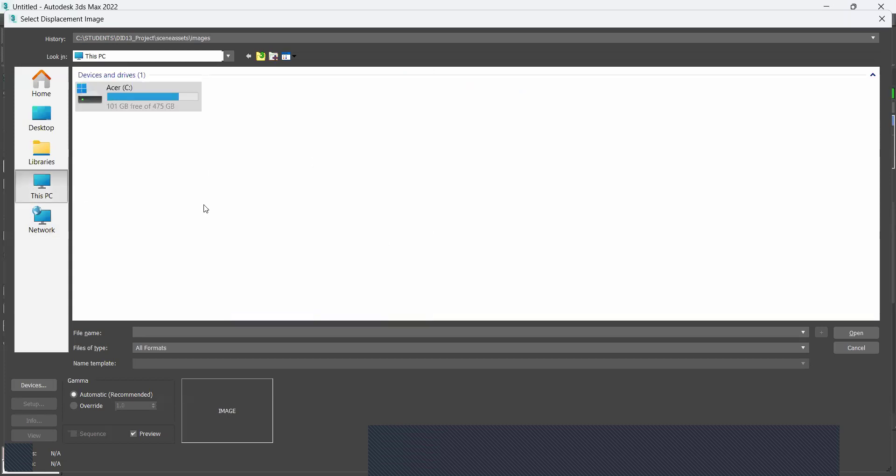
double_click(129, 94)
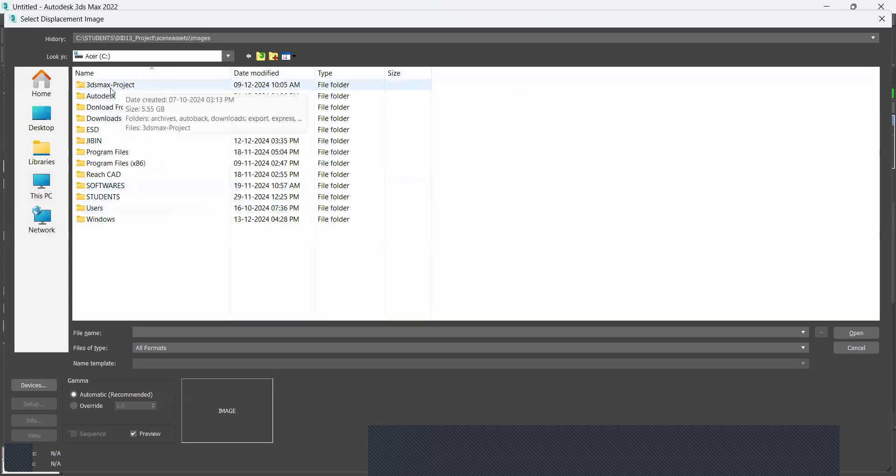
double_click(95, 141)
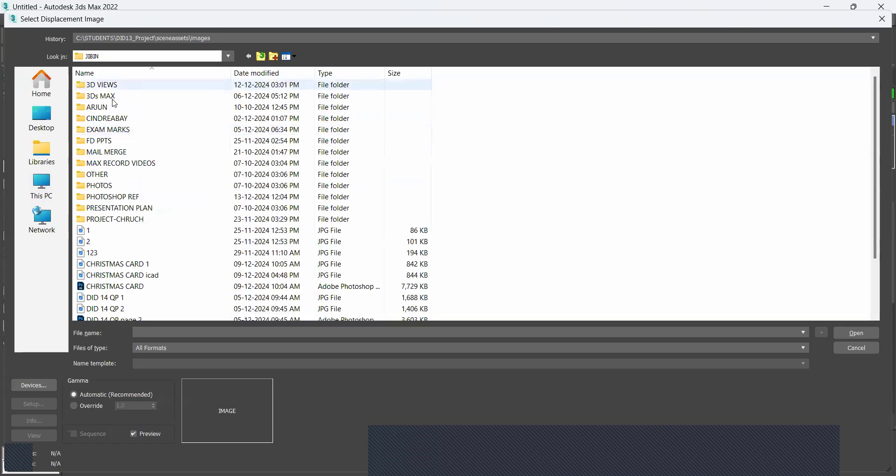
double_click(112, 97)
double_click(108, 87)
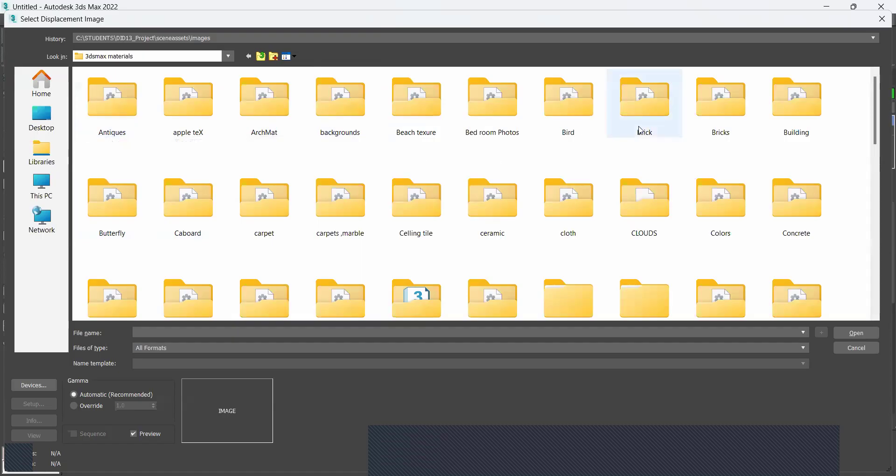
Check the Bricks folder, and open the seamless folder inside brick with the file type kept at All Formats
double_click(724, 111)
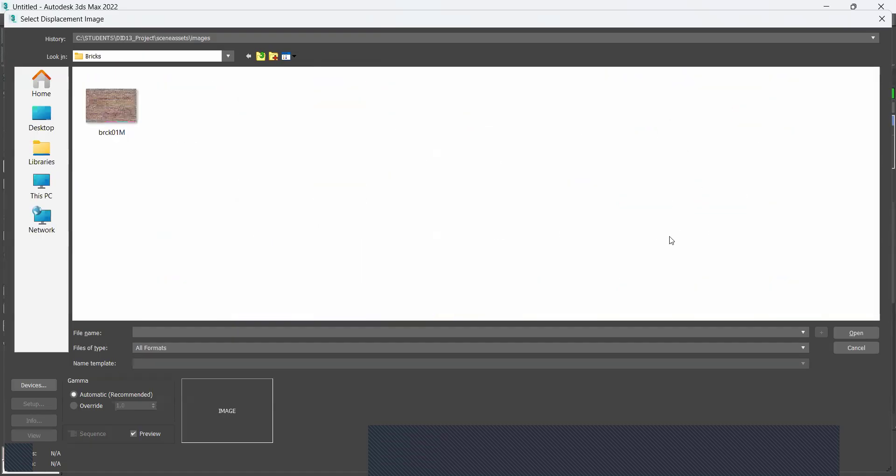
left_click(261, 56)
double_click(642, 139)
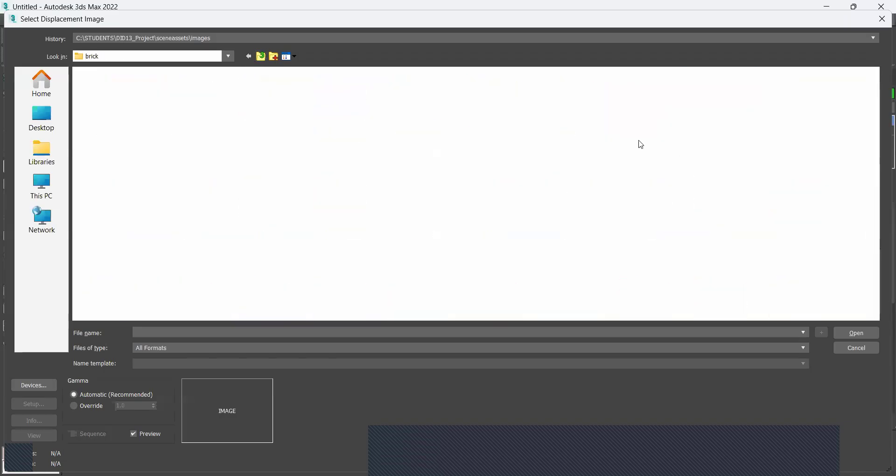
left_click(149, 349)
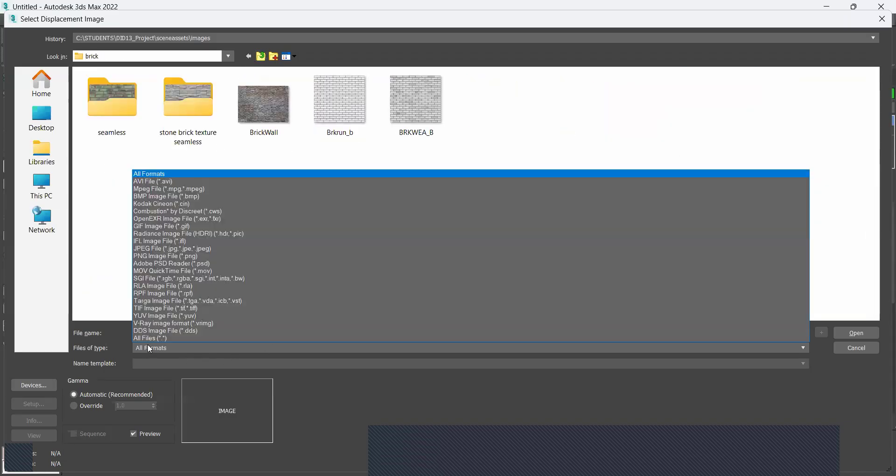
left_click(159, 177)
left_click(116, 123)
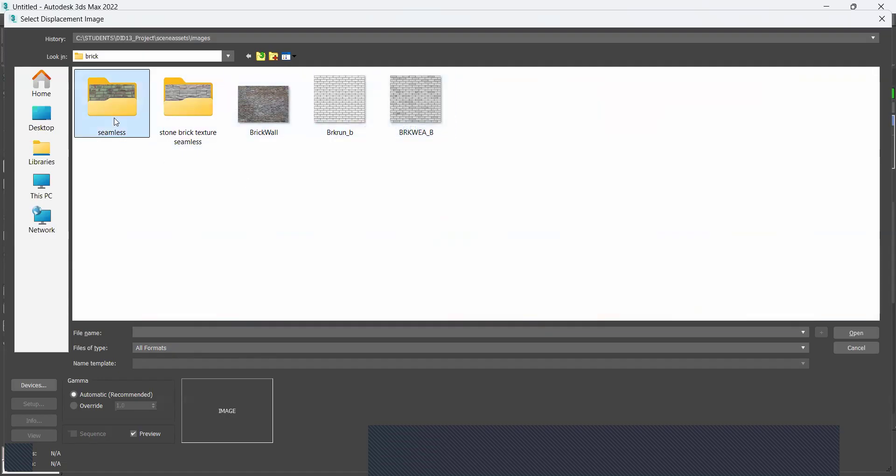
double_click(117, 122)
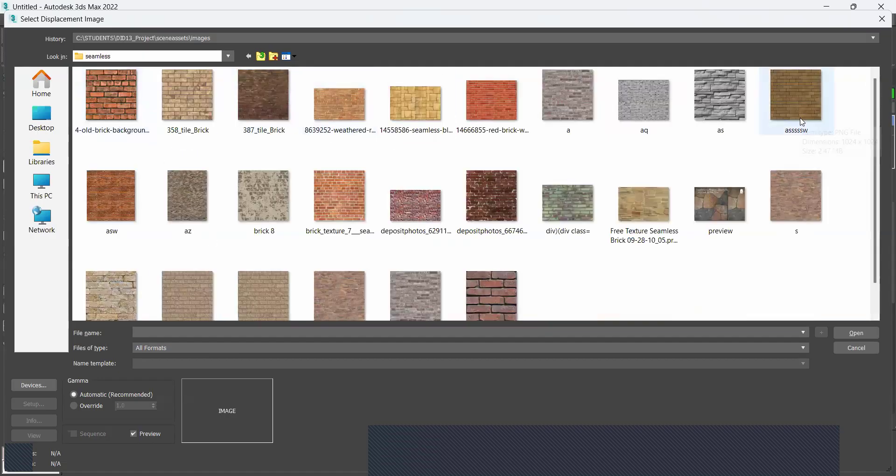
Look through the seamless brick textures, view the url image at full size and close its preview
scroll(447, 240, "down", 1)
scroll(654, 140, "up", 1)
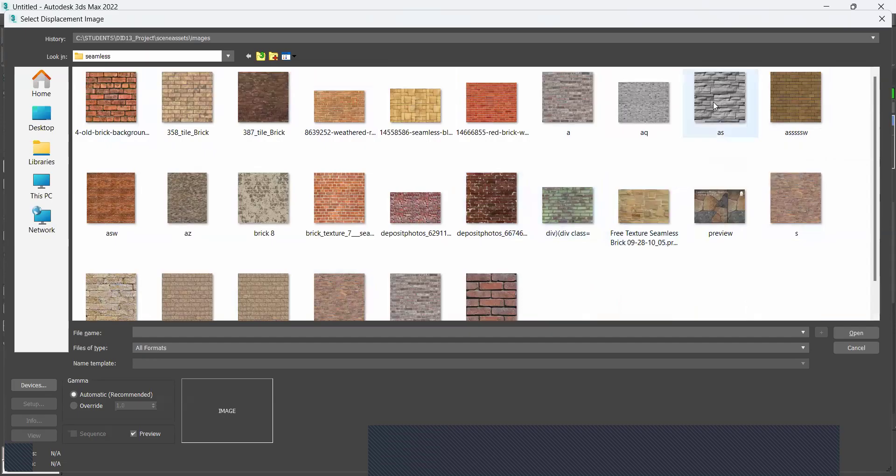
scroll(560, 186, "down", 1)
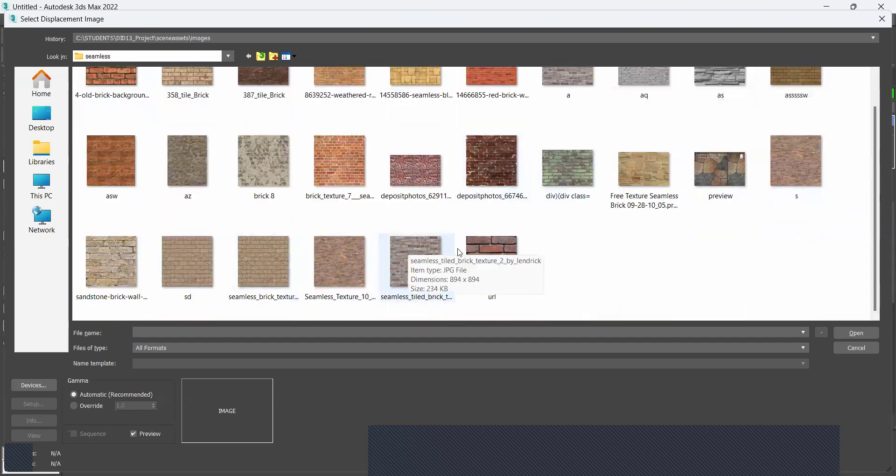
left_click(495, 256)
left_click(30, 438)
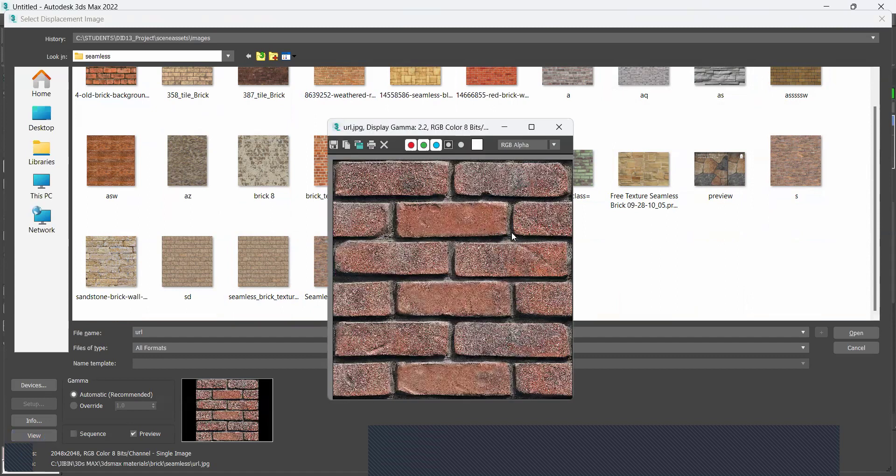
left_click(561, 131)
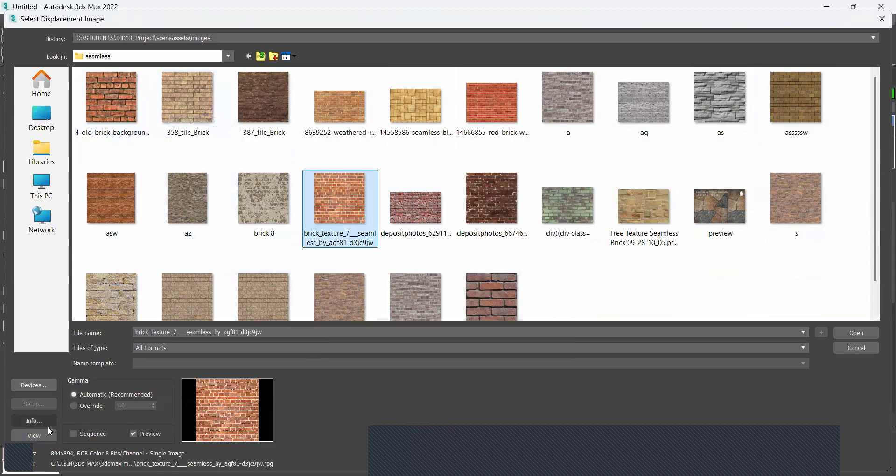
View brick_texture_7___seamless_by_agf81-d3jc9jw at full size and load it as the Displace modifier's bitmap
left_click(34, 435)
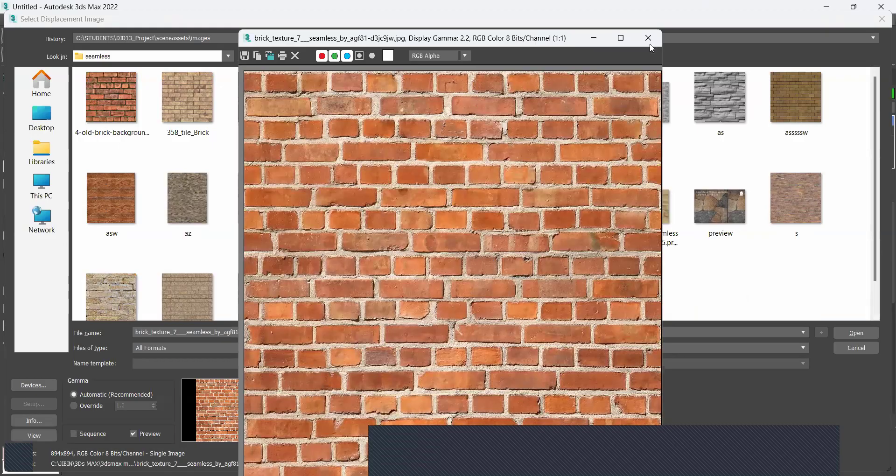
left_click(862, 331)
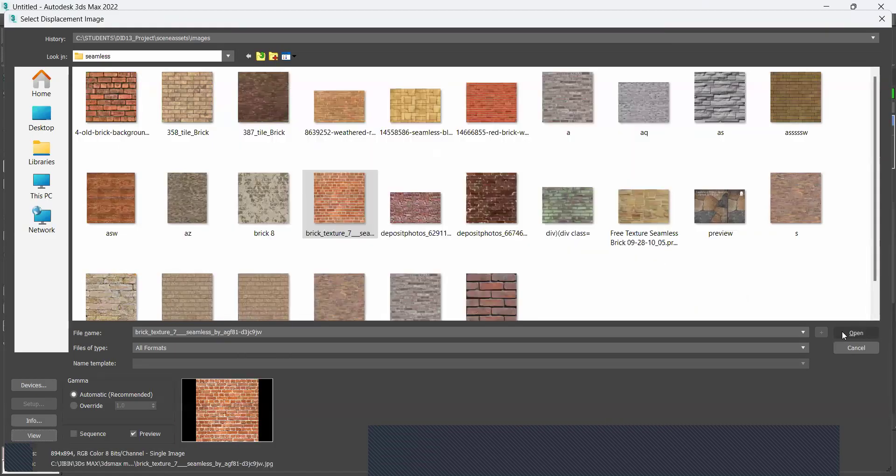
left_click(843, 333)
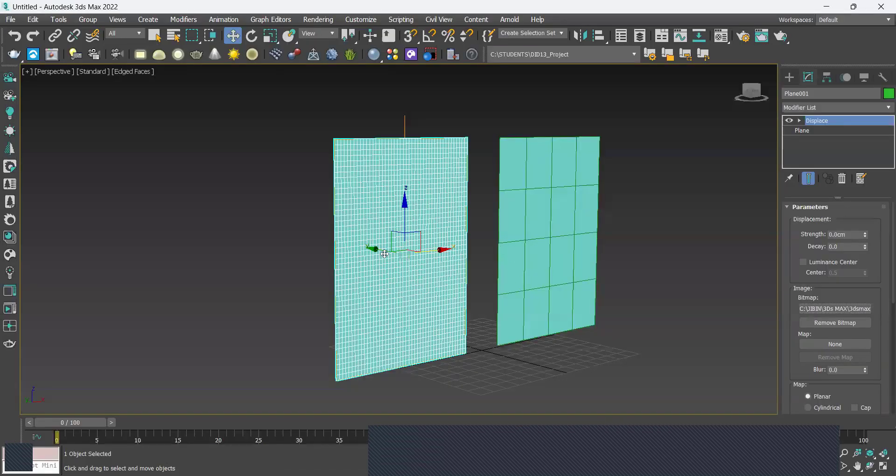
Turn off edged faces in the perspective viewport and switch its shading to Clay
left_click(126, 74)
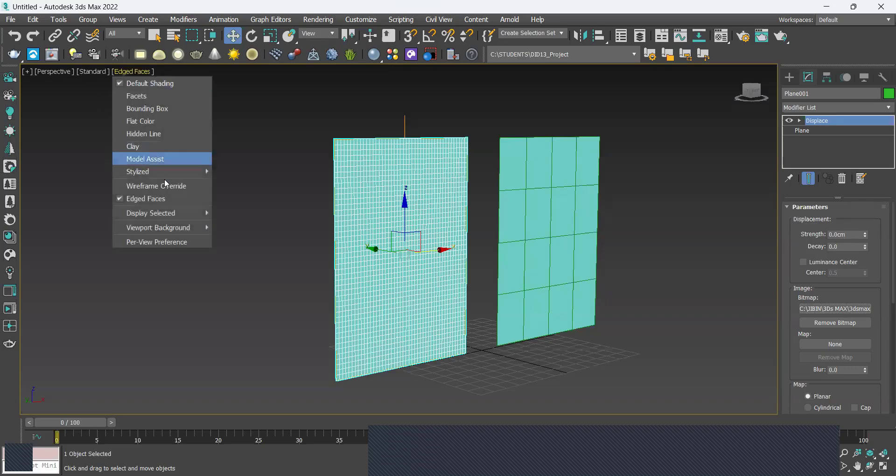
left_click(158, 200)
left_click(139, 71)
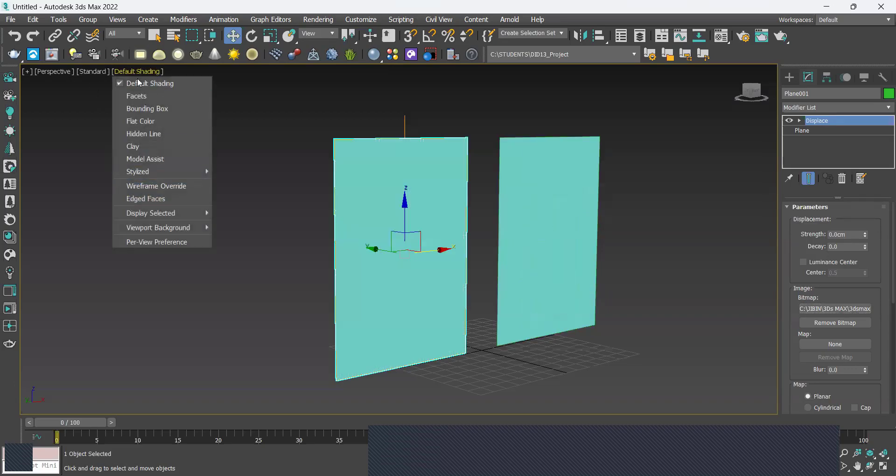
left_click(140, 146)
scroll(401, 233, "up", 3)
scroll(406, 234, "down", 3)
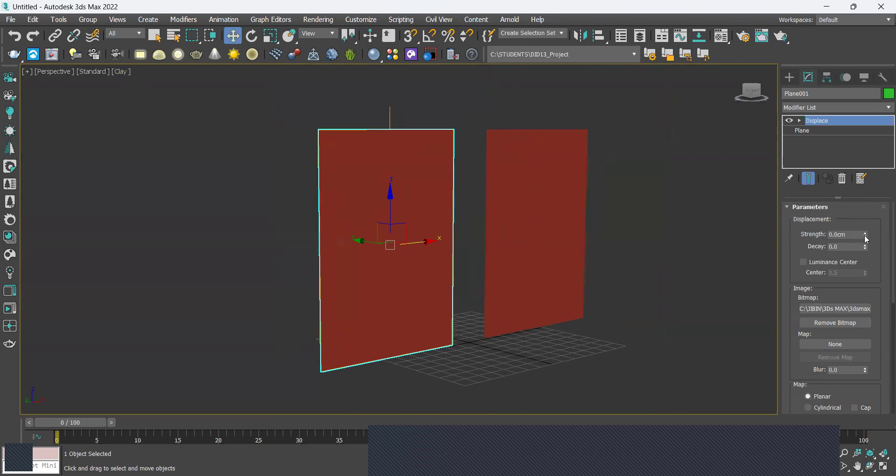
Raise the Displace strength to about 0.137 cm and set the base plane's length and width segments to 450 each
left_click_drag(865, 234, 834, 174)
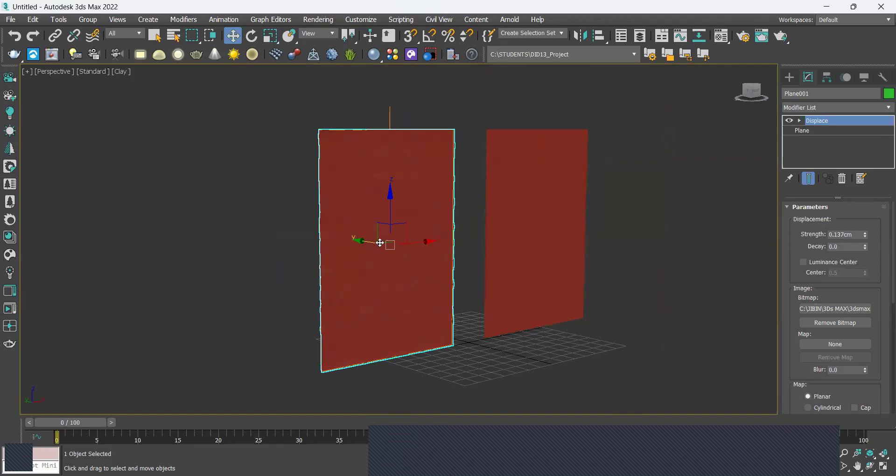
left_click(808, 133)
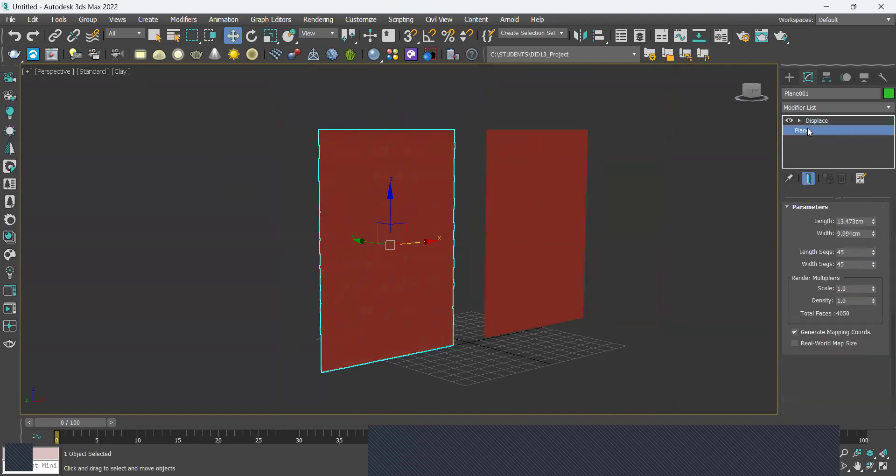
left_click(855, 252)
type("0")
left_click(857, 264)
key("Return")
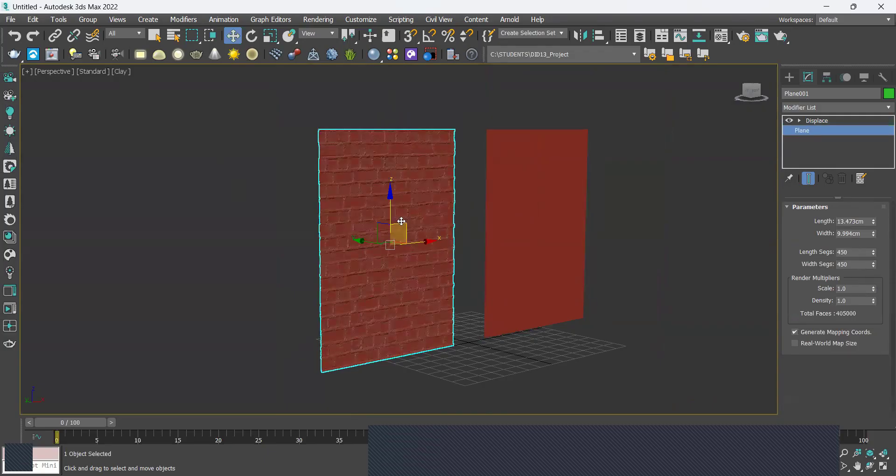
scroll(400, 219, "up", 4)
scroll(400, 219, "up", 3)
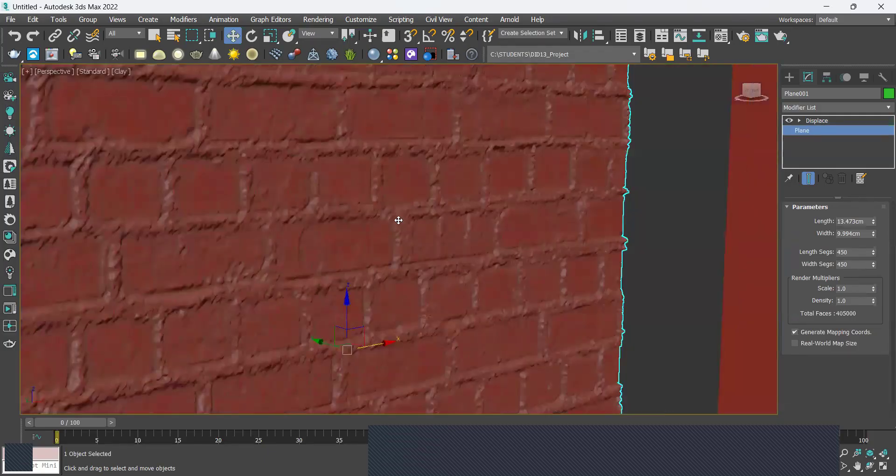
scroll(432, 252, "down", 6)
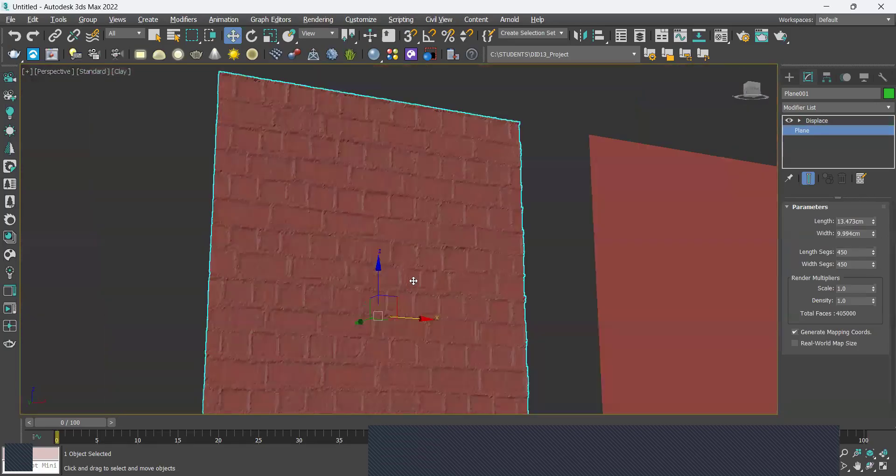
Set the base plane's length and width segments to 800 each
middle_click_drag(413, 281, 418, 321, "alt")
left_click_drag(853, 252, 792, 260)
type("800")
key("Tab")
type("800")
key("Return")
middle_click_drag(479, 281, 453, 256, "alt")
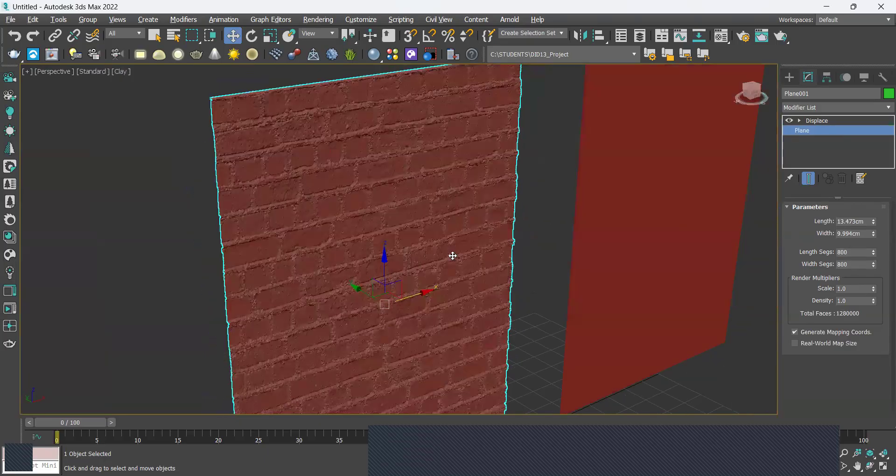
Reverse the Displace strength to about -0.114 cm and inspect the brick relief up close
left_click(819, 120)
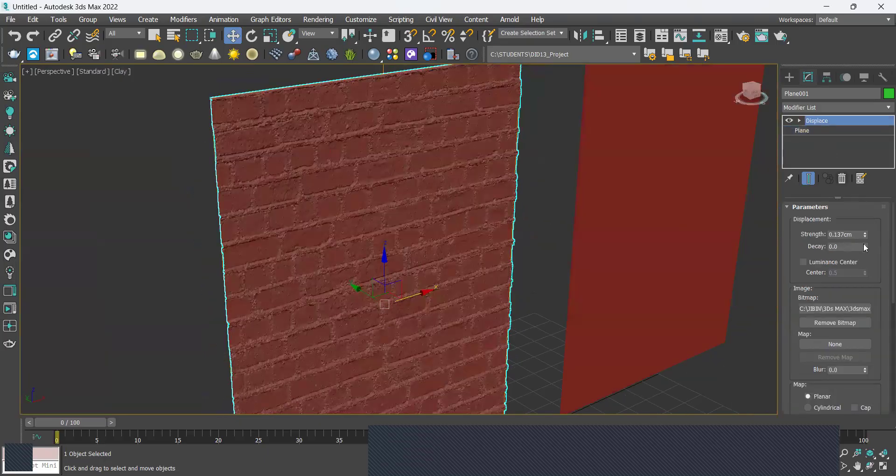
double_click(857, 233)
left_click_drag(863, 238, 845, 141)
left_click_drag(845, 190, 843, 290)
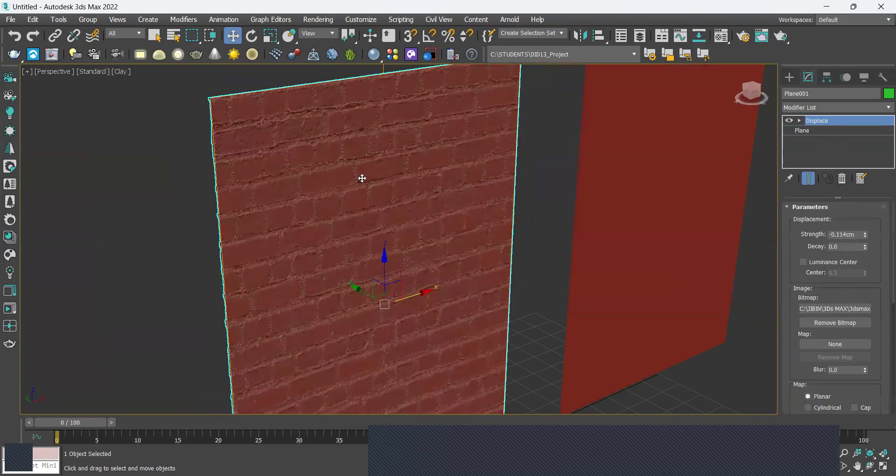
scroll(362, 178, "up", 6)
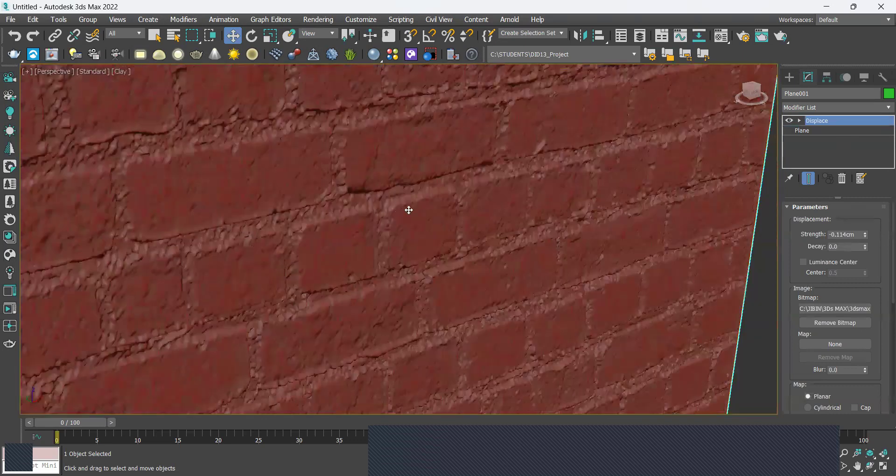
scroll(407, 201, "down", 4)
scroll(439, 220, "down", 3)
middle_click_drag(423, 228, 456, 216, "alt")
scroll(463, 216, "down", 5)
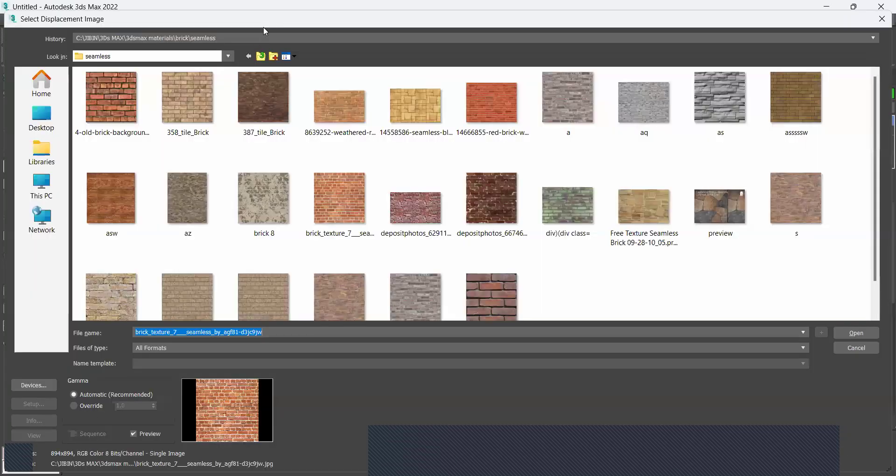
Start replacing the Displace bitmap, going up to the 3dsmax materials folder and looking through its subfolders
left_click(262, 56)
left_click(261, 56)
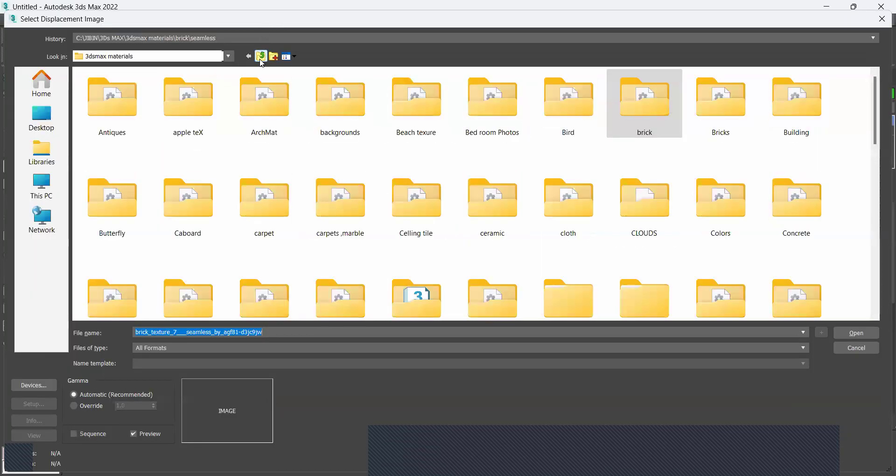
scroll(364, 190, "down", 3)
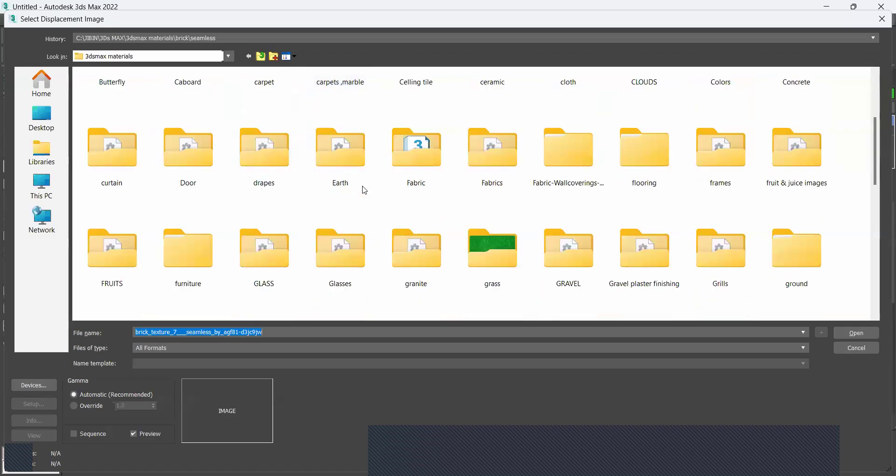
scroll(428, 201, "down", 5)
scroll(480, 215, "down", 3)
scroll(480, 216, "up", 3)
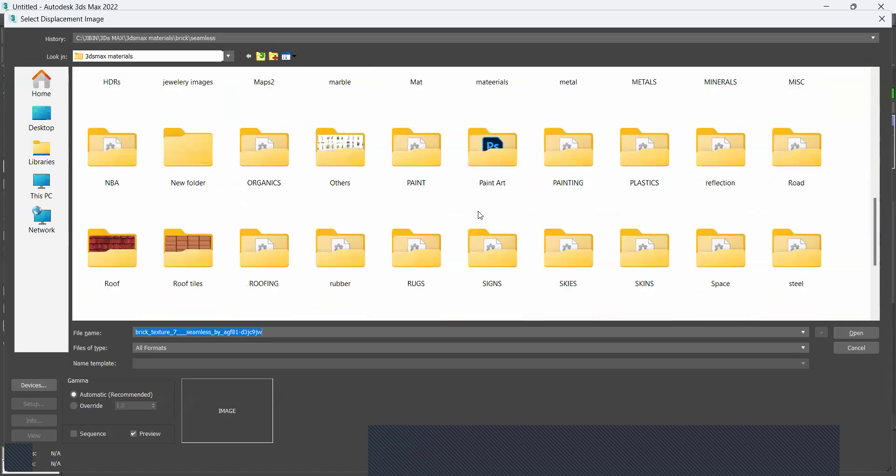
Cancel the error for the unsupported PSD file and open the jewelery images folder
left_click(446, 180)
key("End")
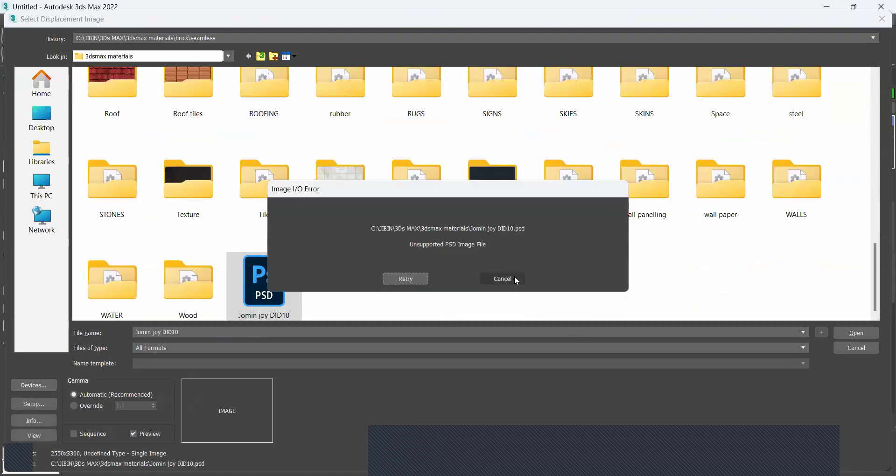
left_click(516, 280)
scroll(516, 257, "up", 10)
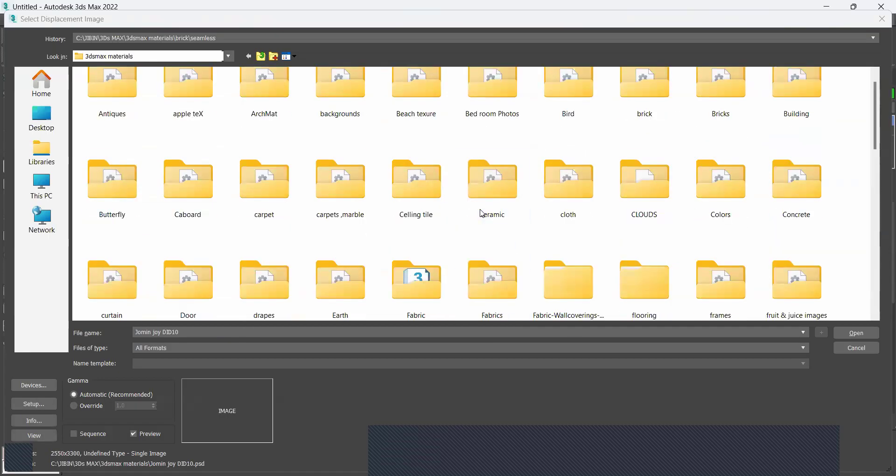
scroll(483, 214, "down", 5)
left_click(214, 129)
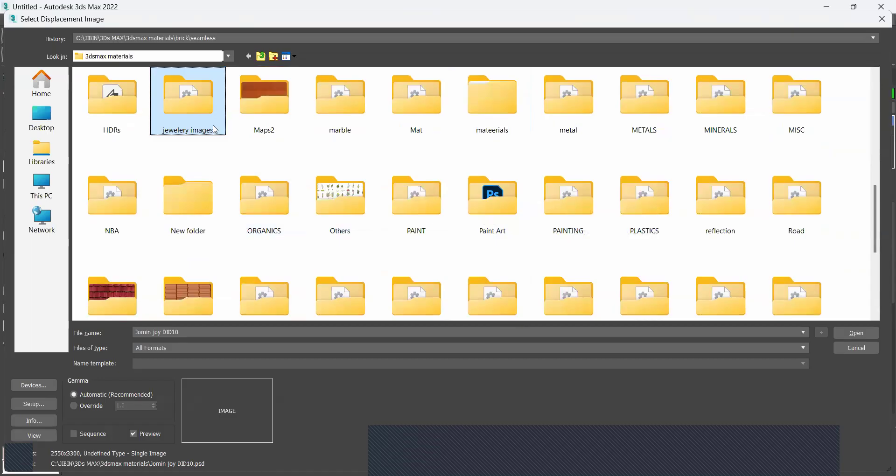
double_click(215, 129)
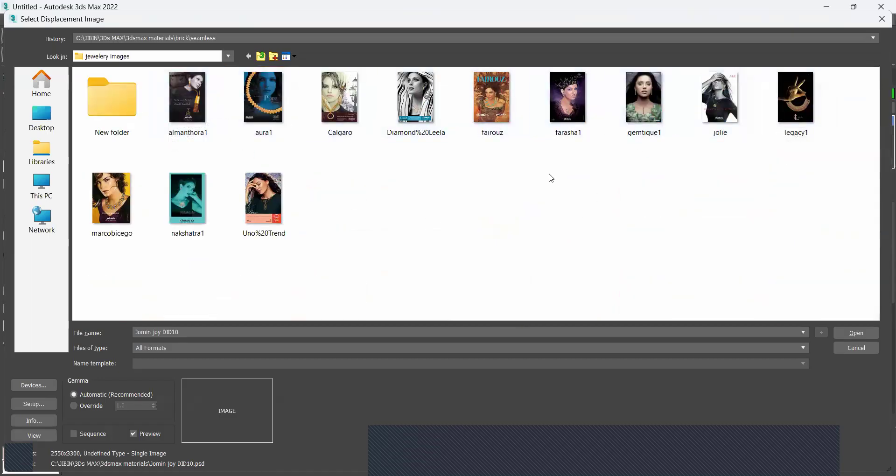
View the Calgaro image at full size and load it as the Displace modifier's bitmap
left_click(350, 106)
left_click(29, 436)
left_click(579, 50)
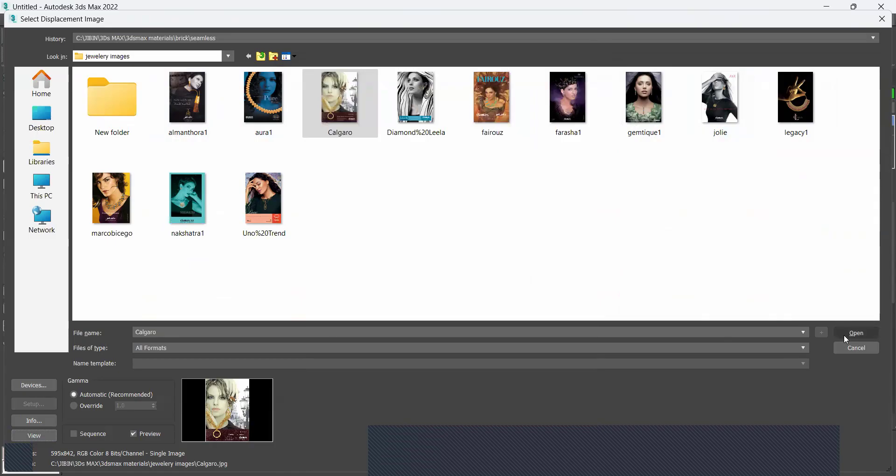
left_click(847, 335)
scroll(416, 207, "up", 8)
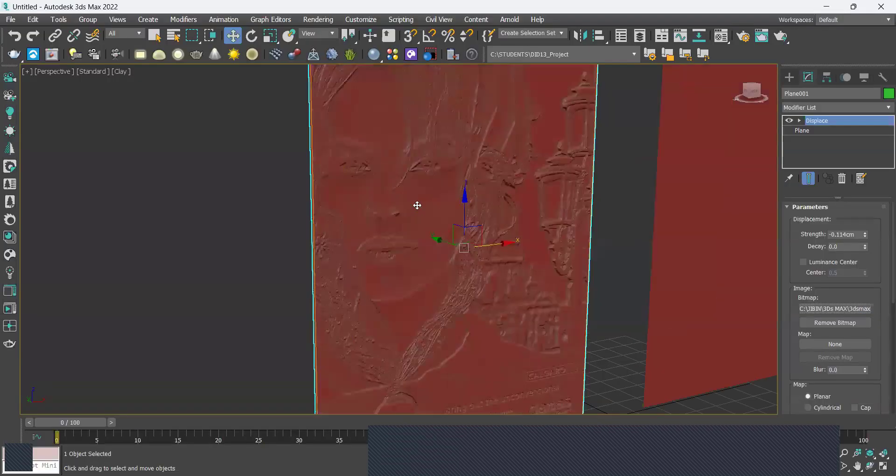
scroll(416, 205, "down", 8)
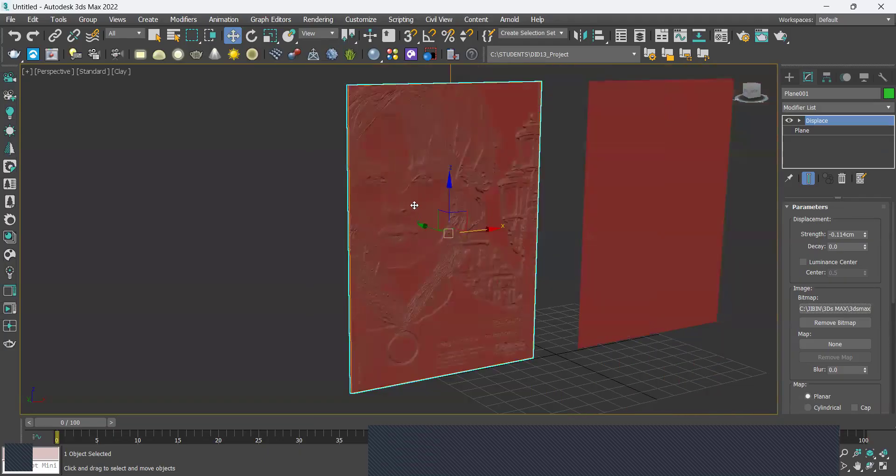
Switch the viewport to High Quality, deselect the plane and inspect the displaced portrait relief
left_click(92, 71)
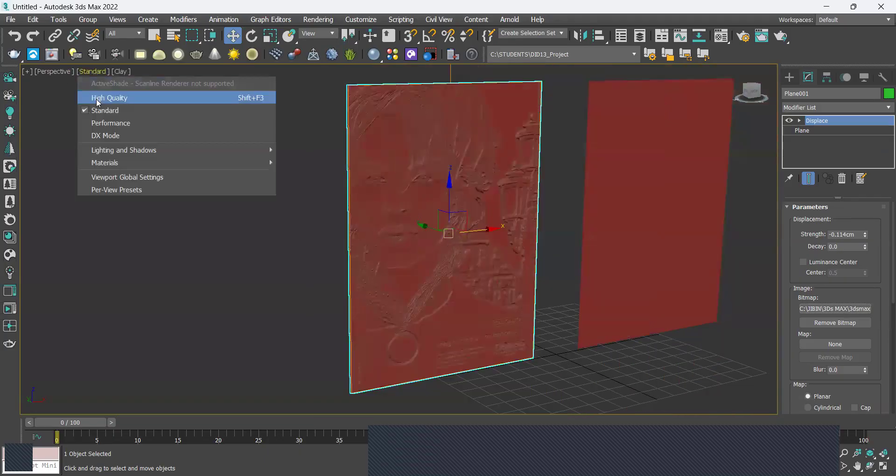
key("shift+F3")
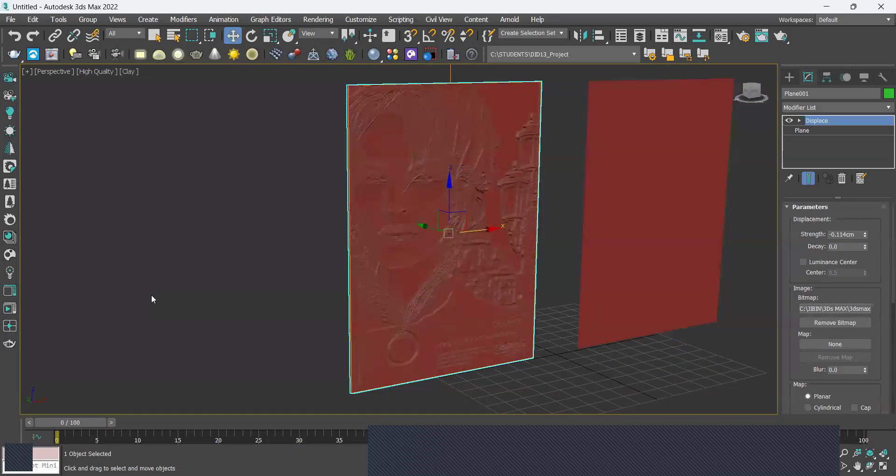
left_click(238, 181)
scroll(471, 278, "up", 10)
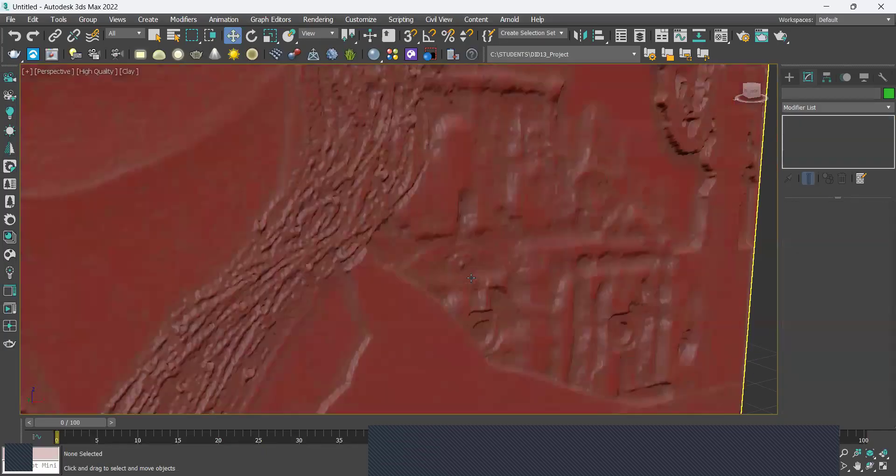
scroll(339, 244, "down", 10)
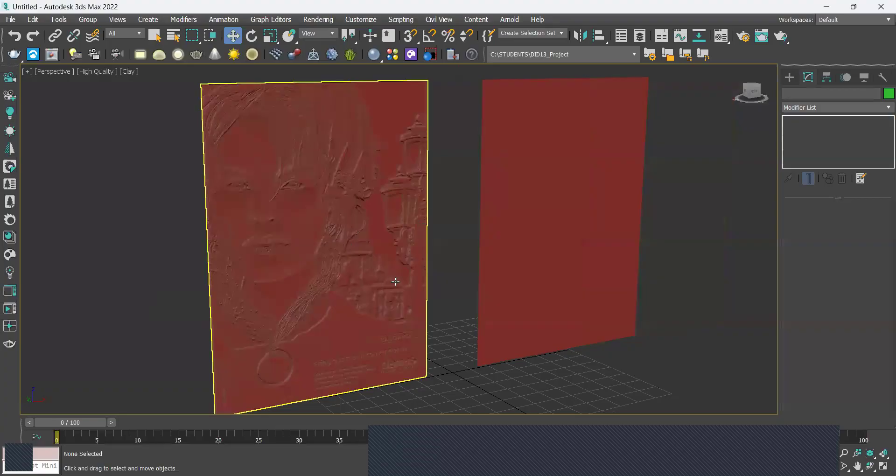
mouse_move(381, 282)
middle_mouse_down("alt")
mouse_move(365, 276)
mouse_move(377, 282)
middle_mouse_up("alt")
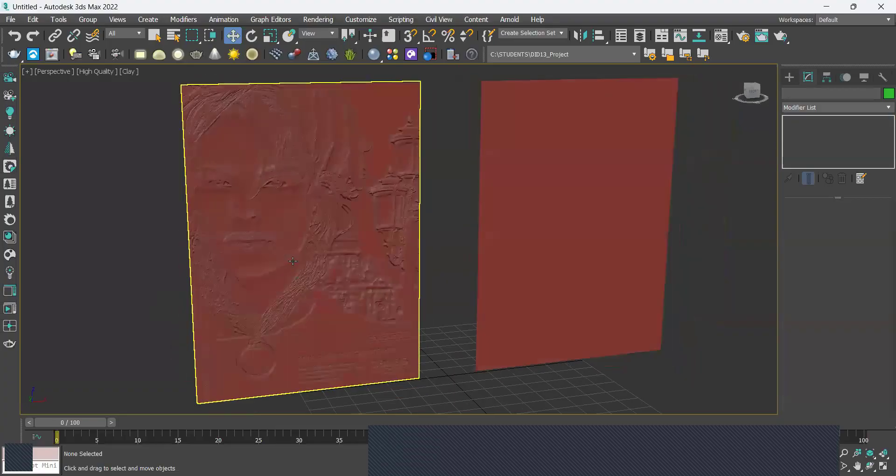
Select the displaced plane and show edged faces temporarily to examine the density of its mesh
left_click(300, 214)
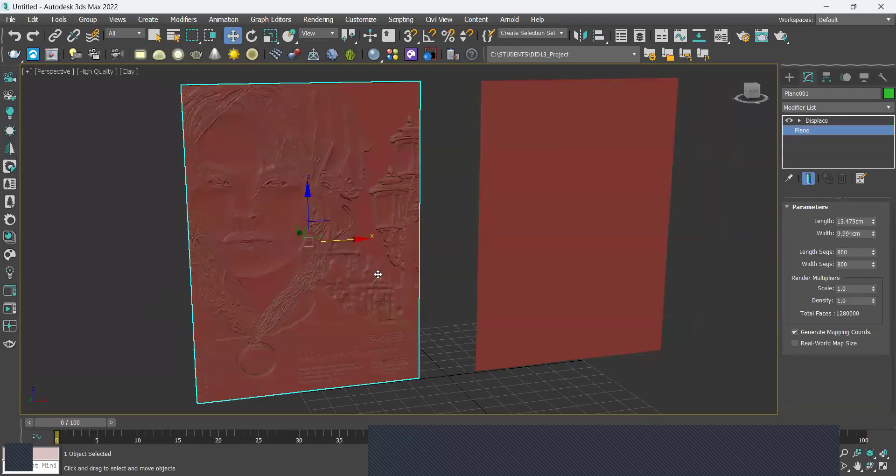
key("F4")
scroll(282, 218, "up", 4)
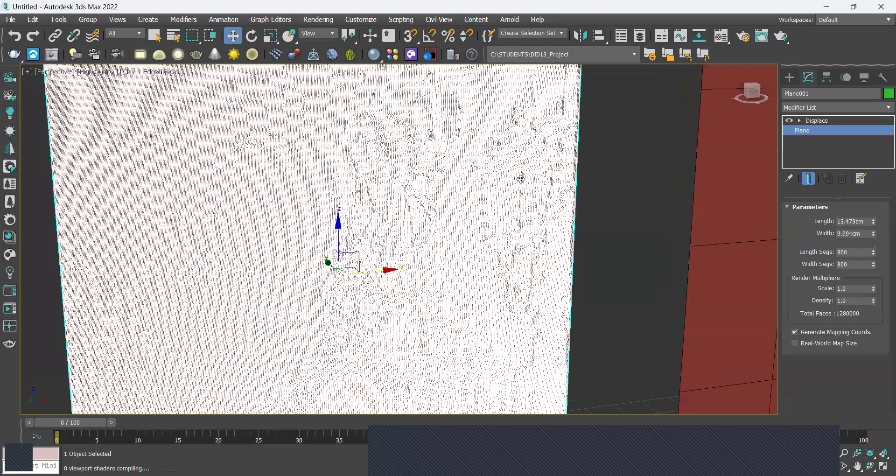
scroll(496, 259, "up", 3)
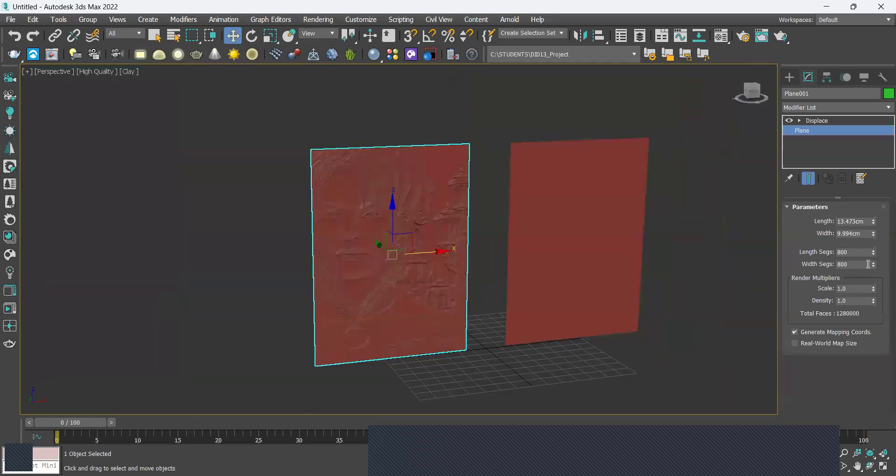
Increase the Displace strength to about 1.773 cm and inspect the deeper portrait relief
left_click(825, 122)
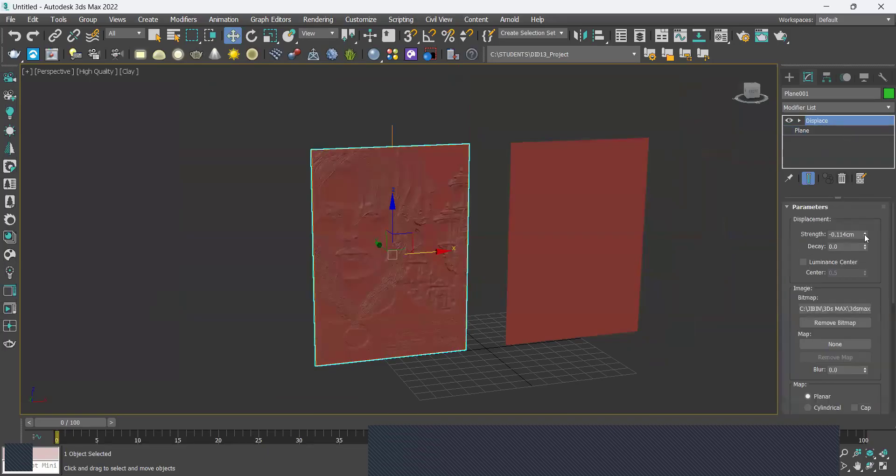
left_click_drag(865, 237, 708, 392)
scroll(365, 226, "up", 3)
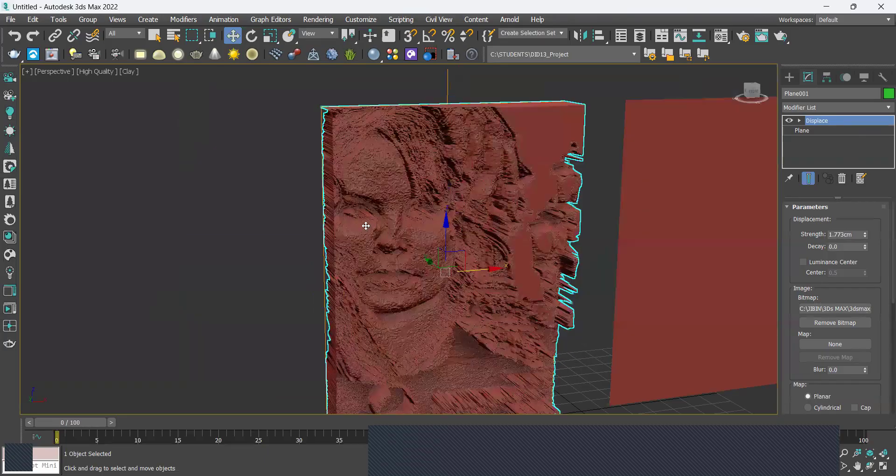
scroll(399, 229, "up", 2)
middle_click_drag(490, 232, 447, 272)
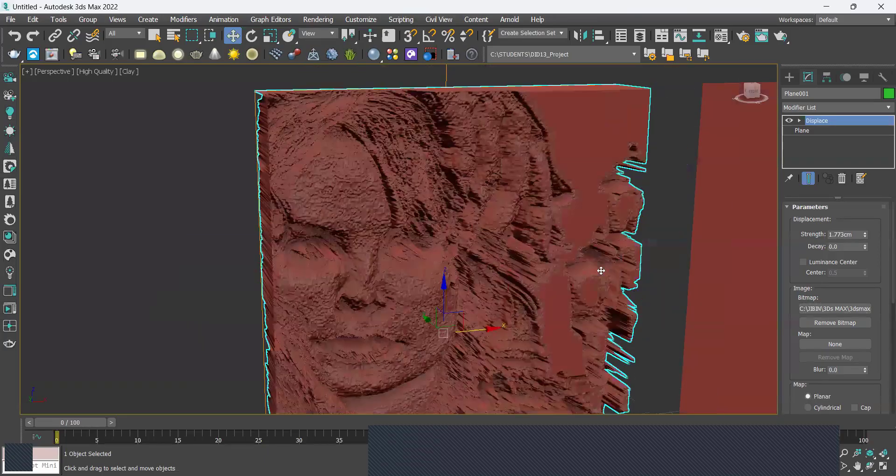
Lower the Displace strength on the portrait plane to 0.1 cm, trying 0.25 cm first
left_click_drag(849, 237, 711, 238)
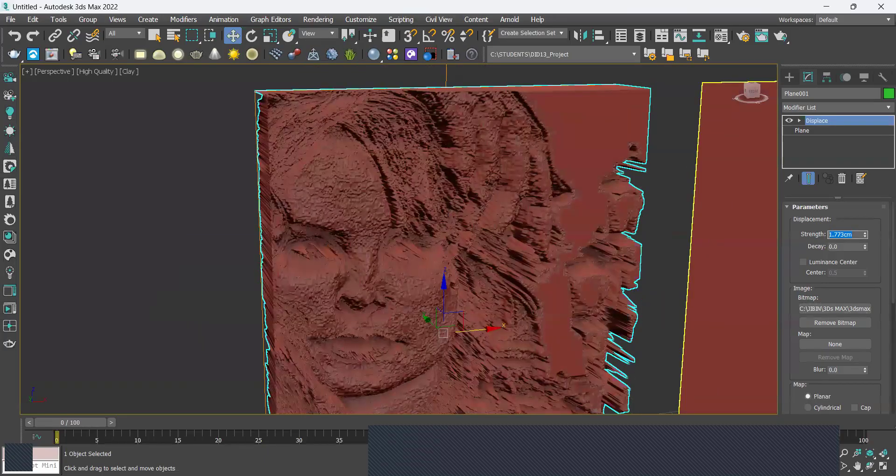
type("0.25")
key("Return")
type("0.1")
key("Return")
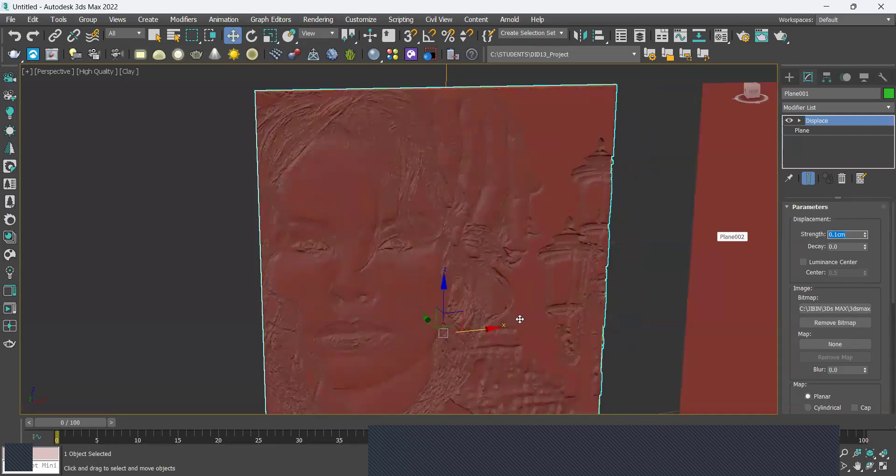
Select the flat plane beside the displaced one and open the Material Editor on the BUMP material
scroll(471, 184, "down", 4)
middle_click_drag(516, 208, 394, 230)
left_click(468, 223)
middle_click_drag(560, 191, 409, 183)
left_click(409, 183)
middle_click_drag(586, 208, 573, 228)
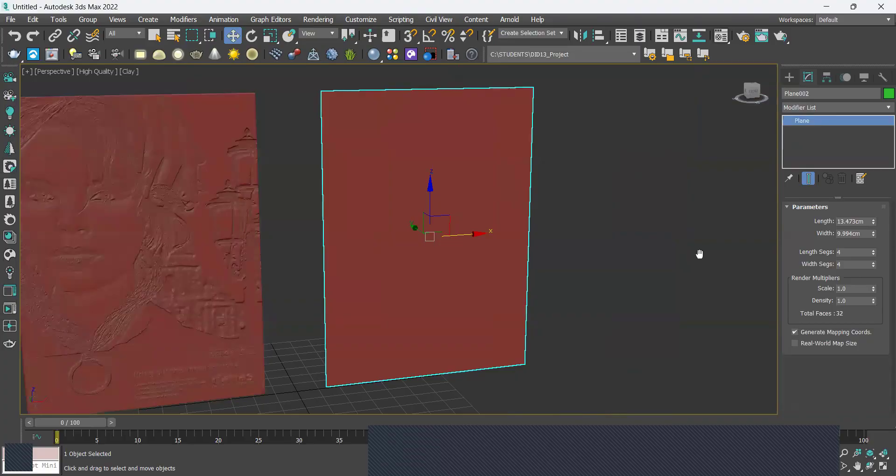
key("m")
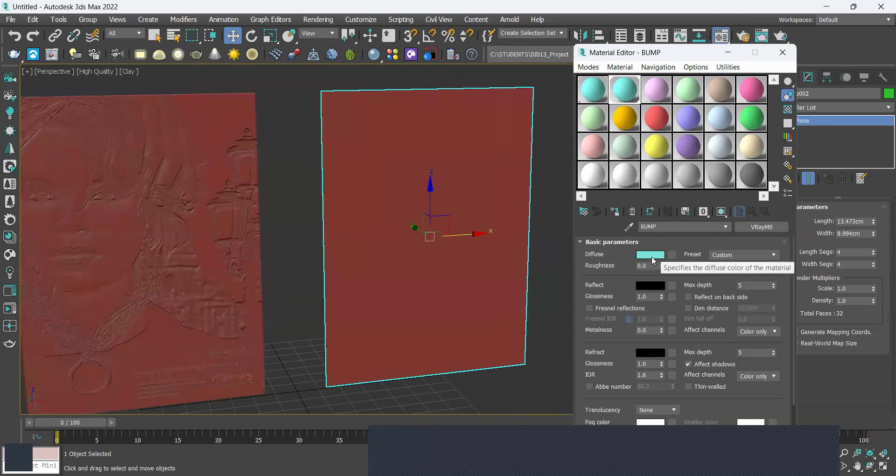
Change the viewport shading from Clay to Default Shading and frame both planes
left_click(125, 71)
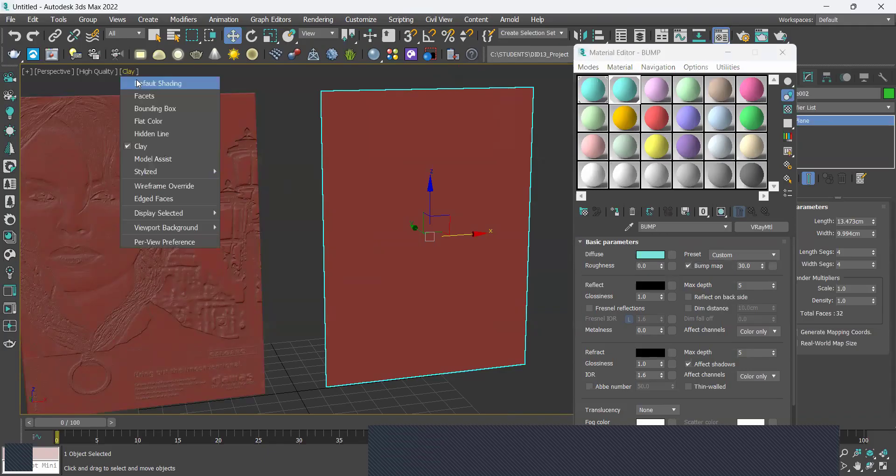
left_click(152, 83)
middle_click_drag(280, 271, 297, 268)
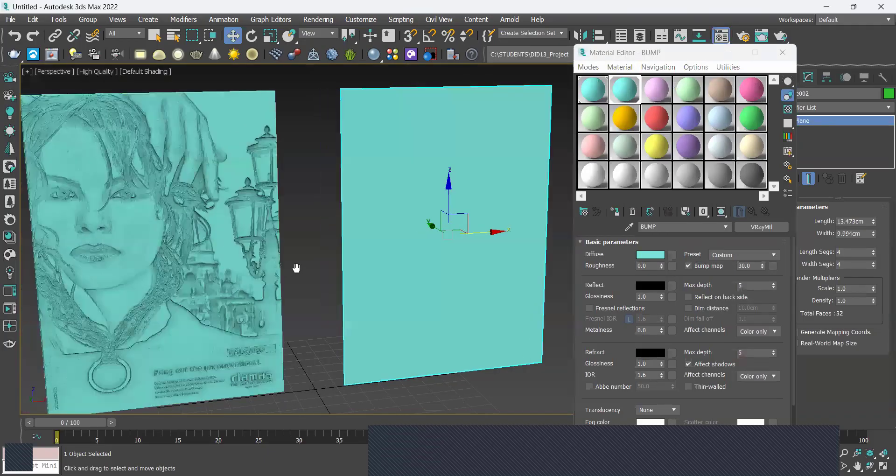
scroll(296, 268, "down", 3)
scroll(196, 257, "up", 2)
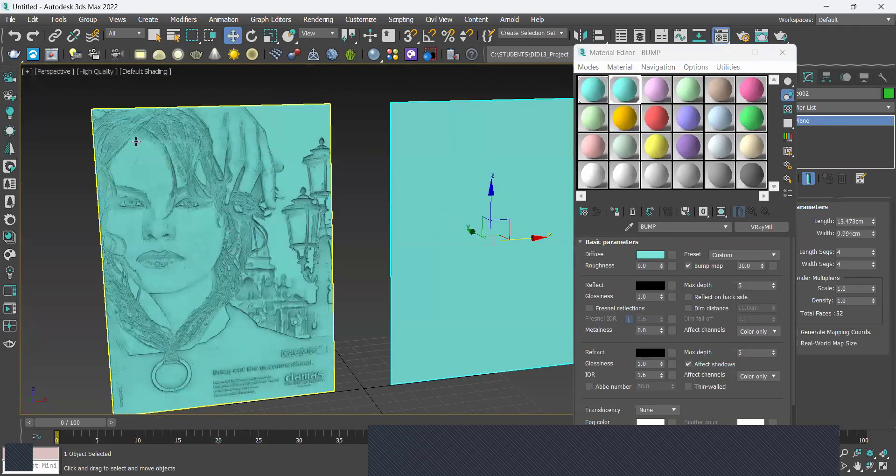
Switch the viewport to Standard and back to High Quality to compare how the displaced relief is shaded
left_click(92, 71)
left_click(101, 105)
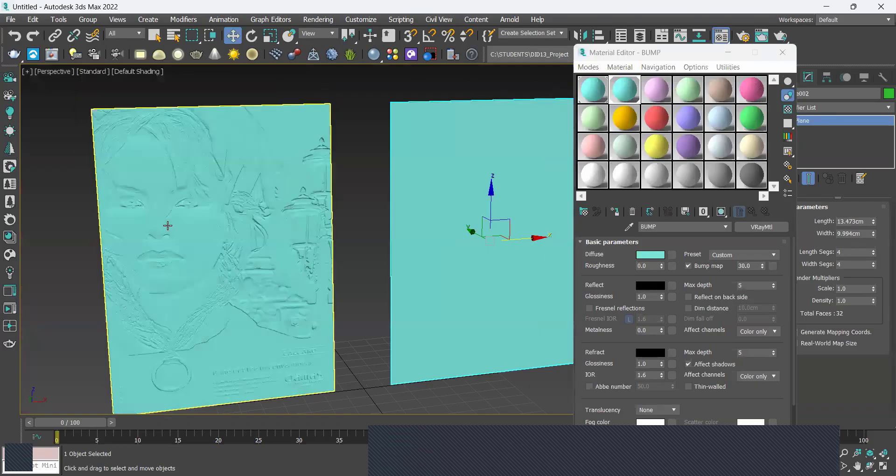
left_click(93, 71)
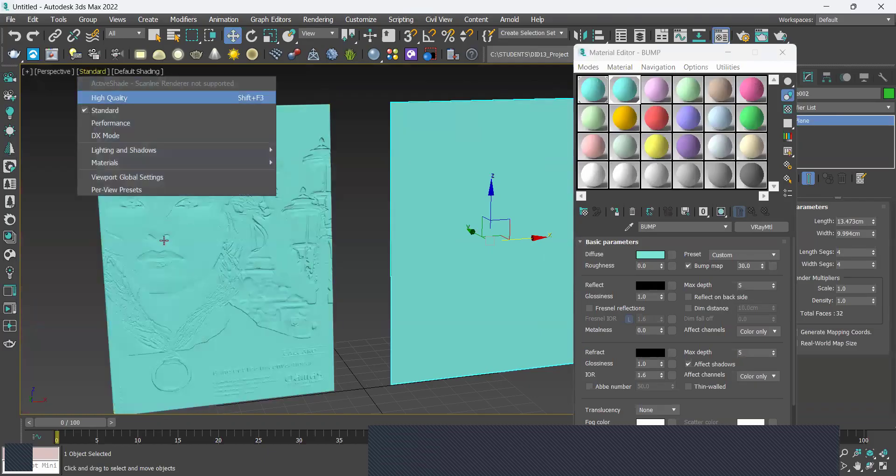
left_click(99, 100)
scroll(236, 239, "up", 5)
scroll(307, 253, "down", 5)
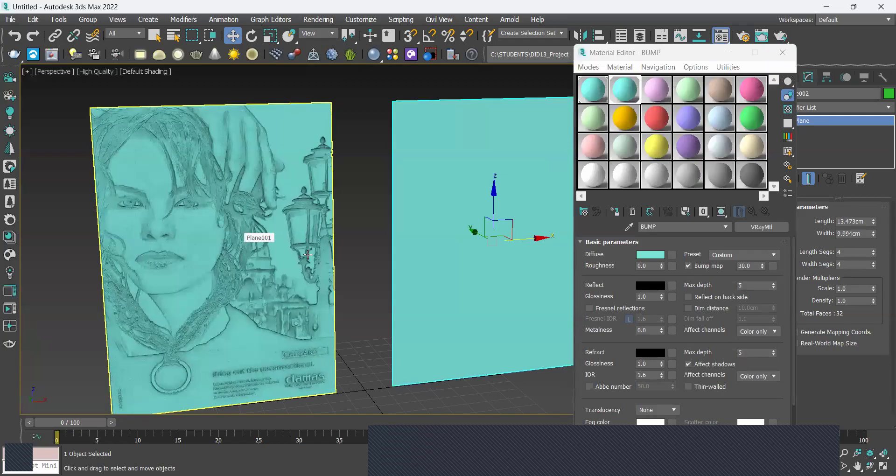
middle_click_drag(307, 255, 292, 258)
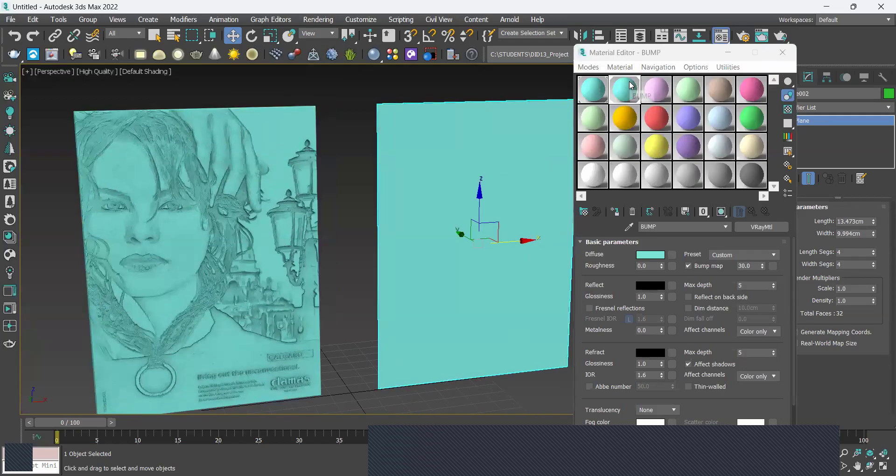
Collapse the BUMP material's basic and BRDF parameters and expand its list of maps
left_click(602, 242)
left_click(600, 280)
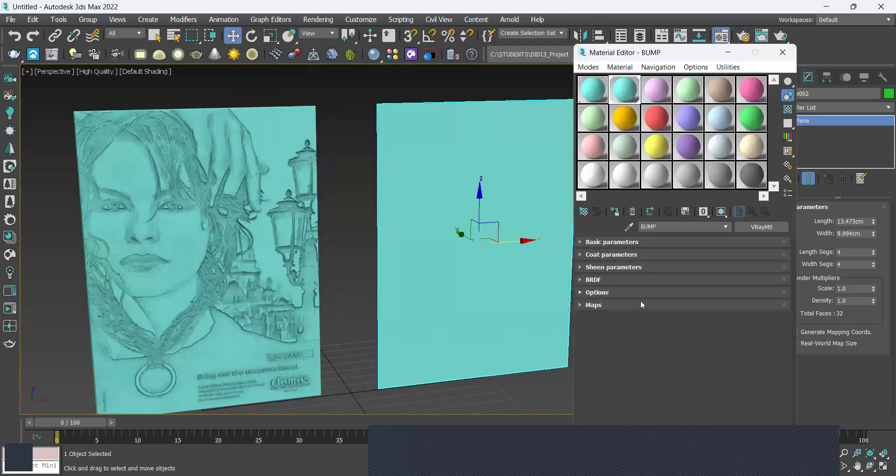
left_click(593, 243)
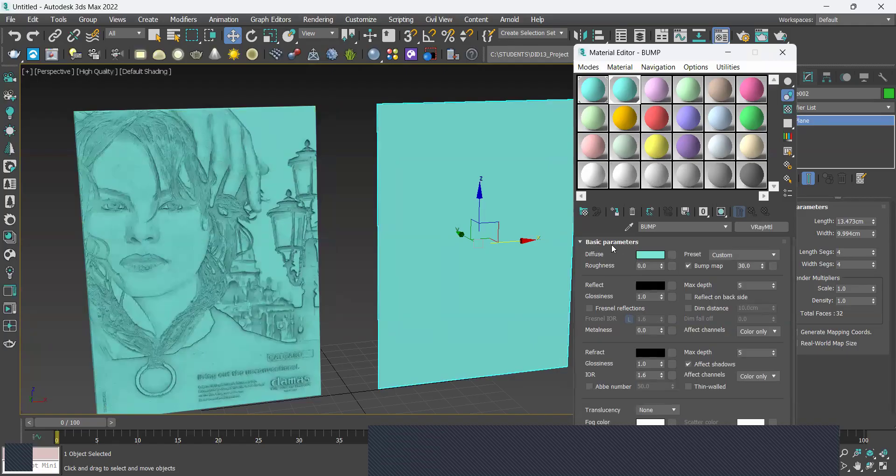
left_click(600, 241)
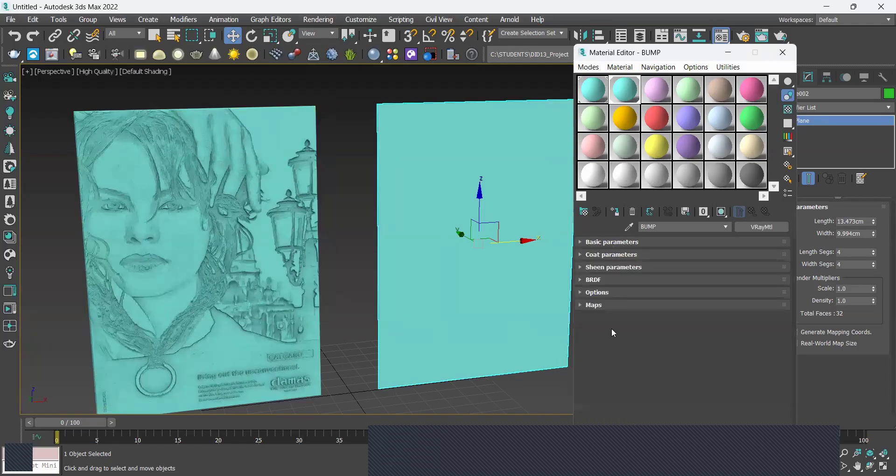
left_click(594, 304)
scroll(597, 292, "up", 1)
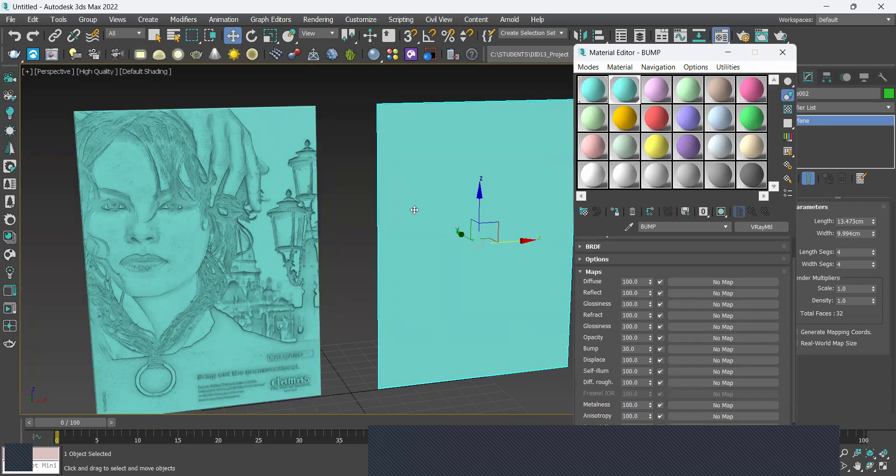
Load Calgaro.jpg as the BUMP material's diffuse bitmap, show it in the viewport and return to the material level
left_click(694, 289)
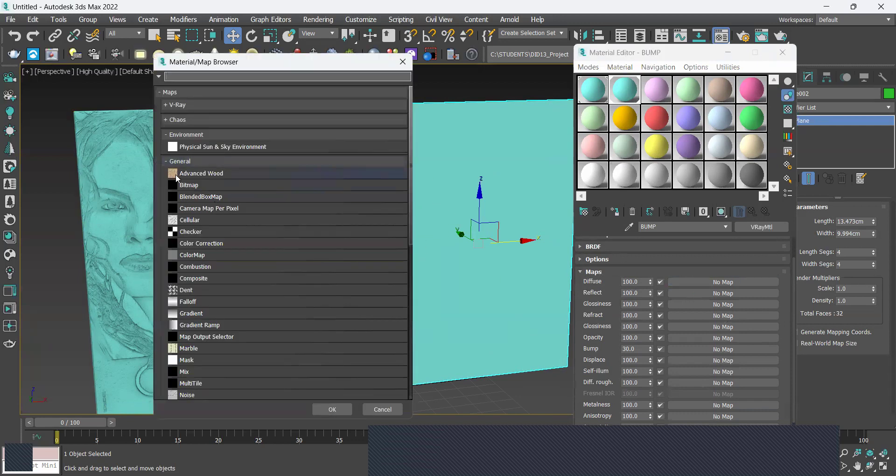
double_click(186, 186)
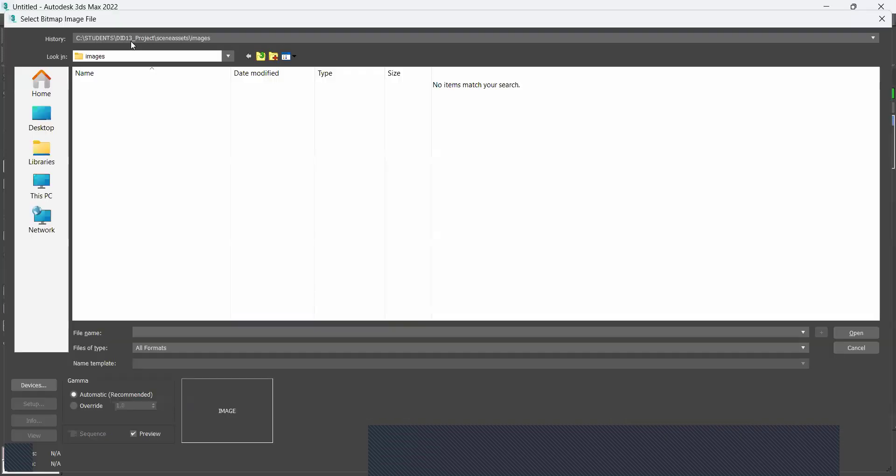
left_click(134, 41)
left_click(262, 57)
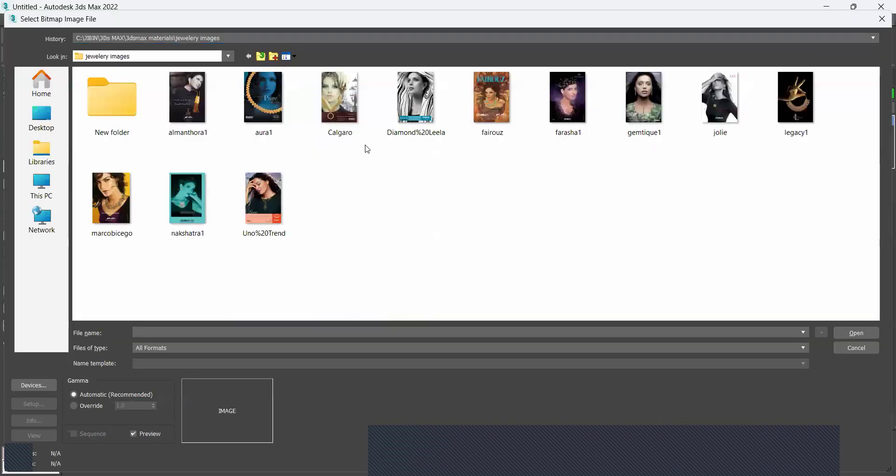
left_click(355, 133)
left_click(857, 333)
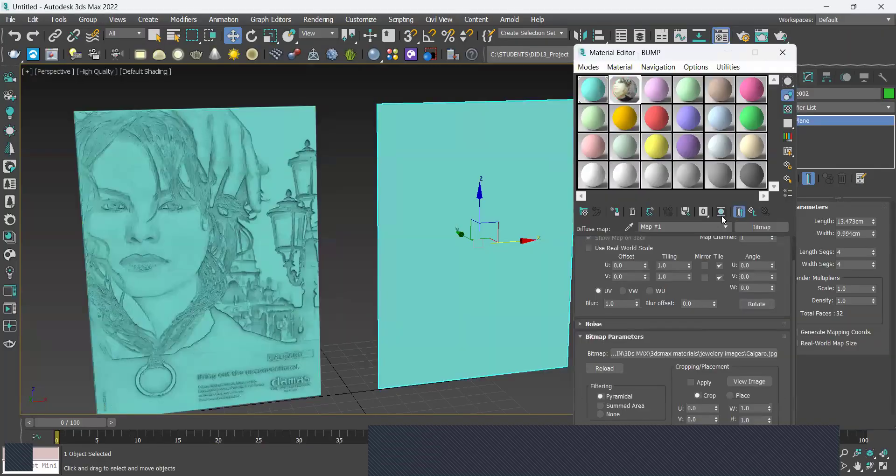
left_click(721, 213)
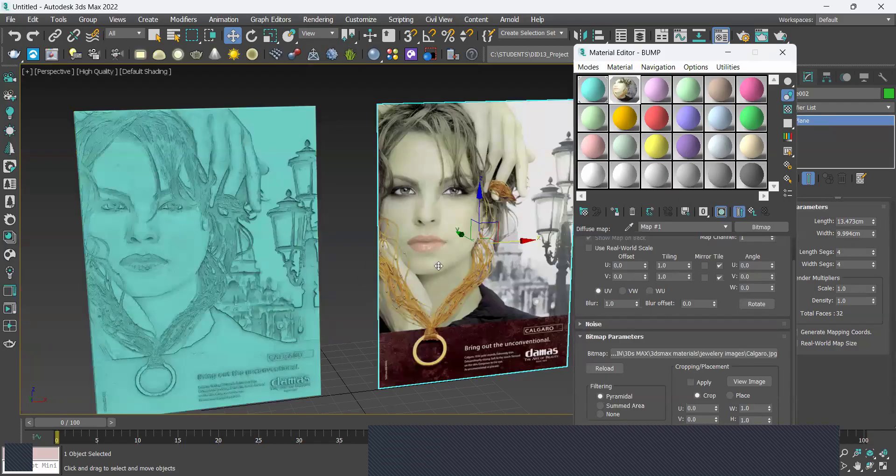
left_click(754, 212)
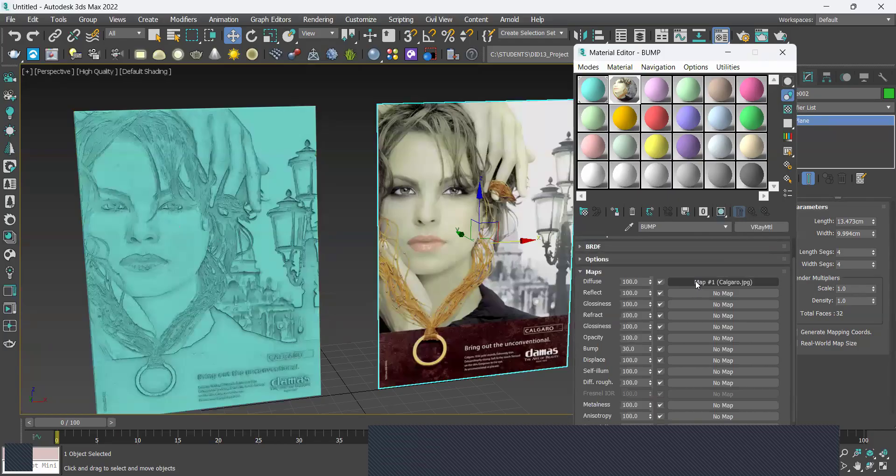
Copy the Calgaro diffuse map and paste it into the BUMP material's Bump slot
right_click(696, 285)
left_click(667, 296)
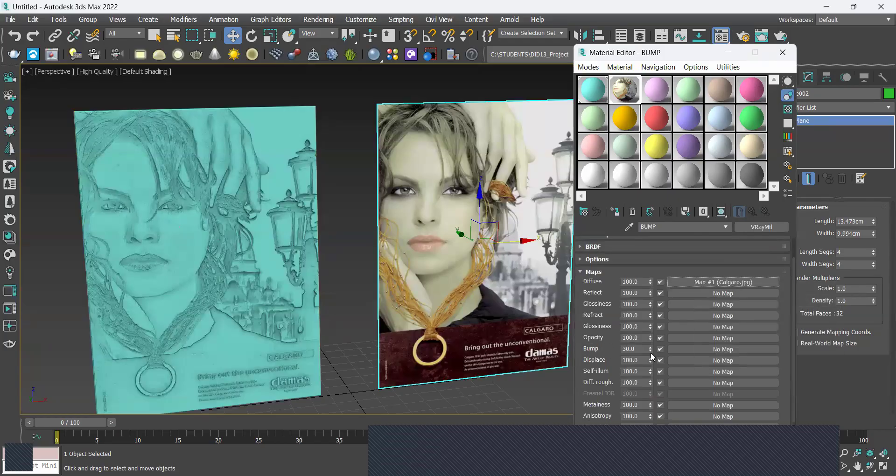
right_click(686, 353)
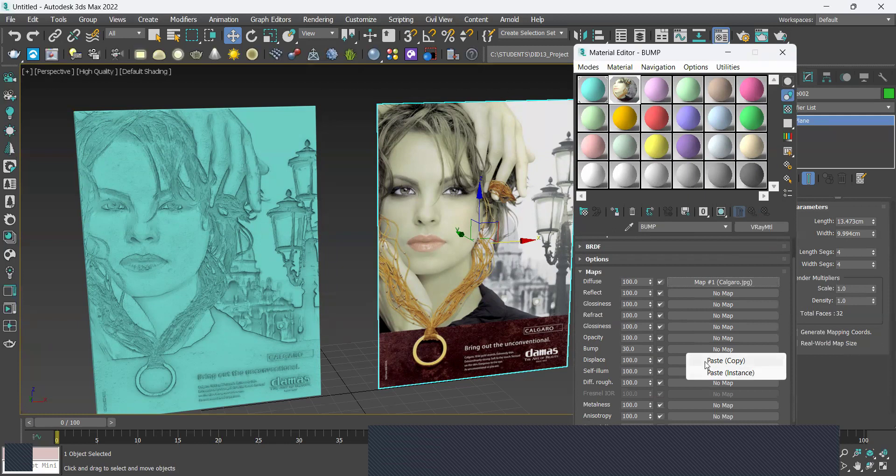
left_click(707, 364)
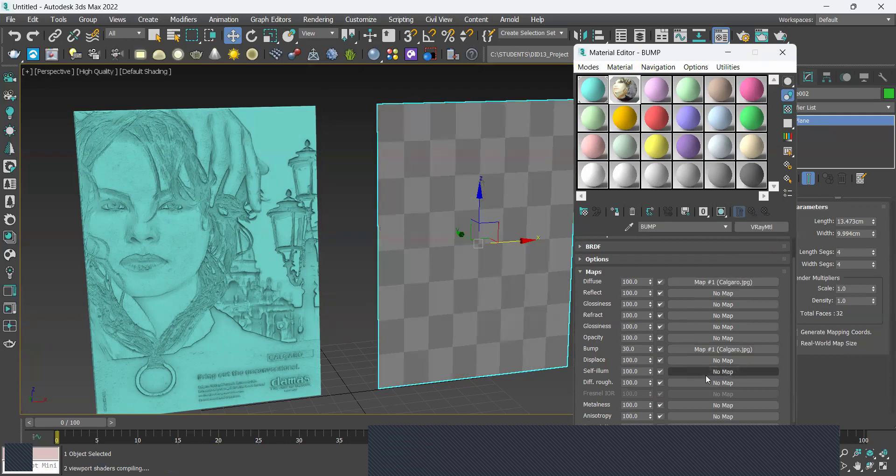
Open an enlarged preview of the BUMP material and set its bump amount to 450
double_click(628, 92)
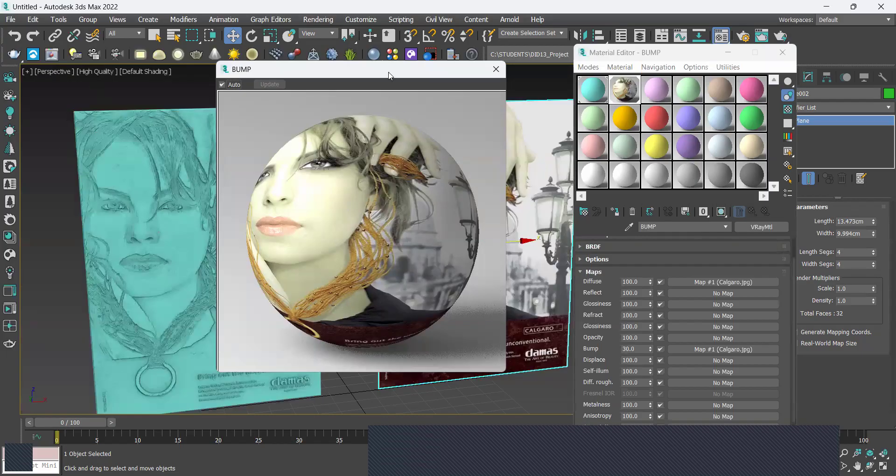
left_click_drag(390, 75, 317, 84)
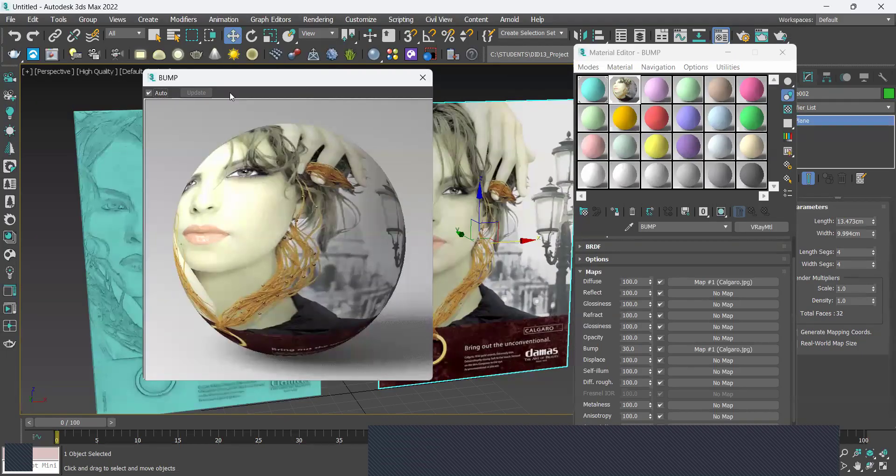
left_click_drag(265, 81, 229, 92)
double_click(642, 348)
type("45")
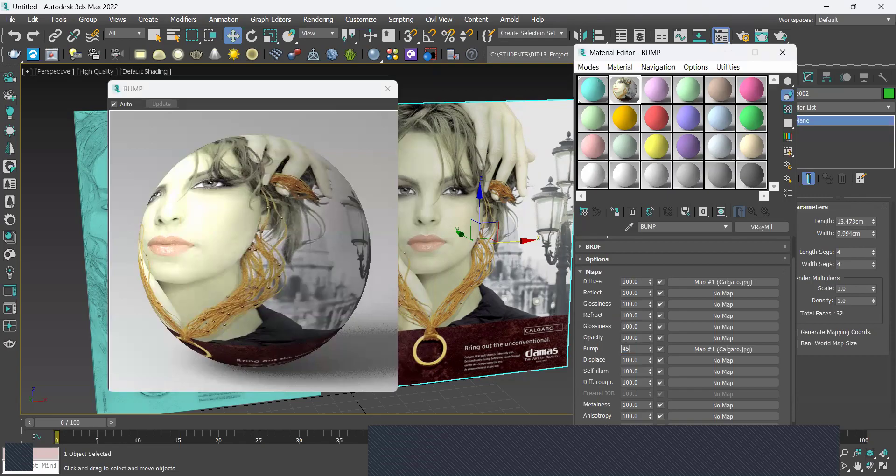
type("0")
key("Return")
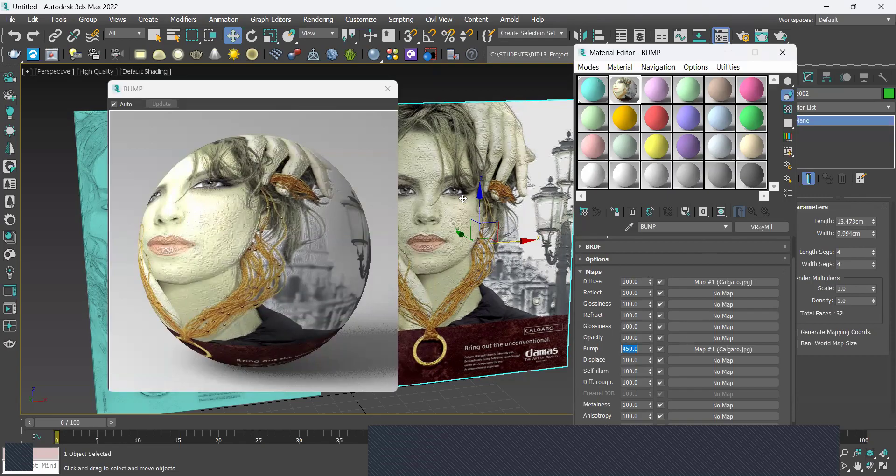
Toggle the viewport between Standard and High Quality to compare how the bump effect displays on the second plane
left_click(84, 69)
left_click(96, 108)
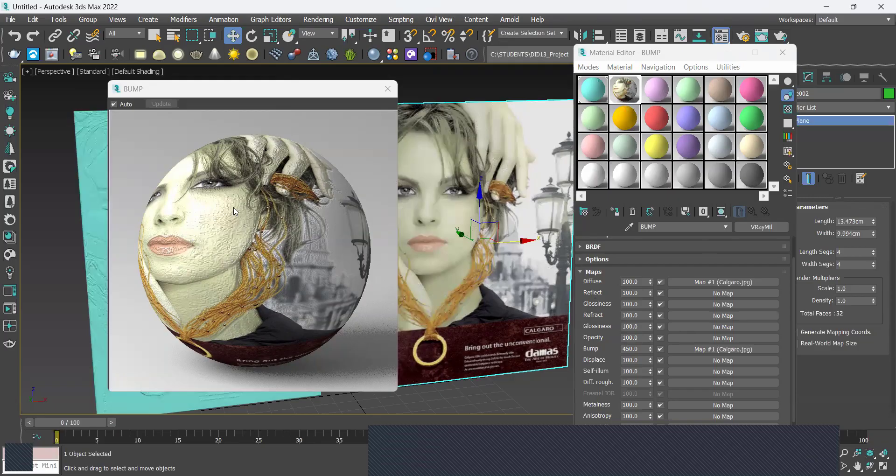
left_click(92, 71)
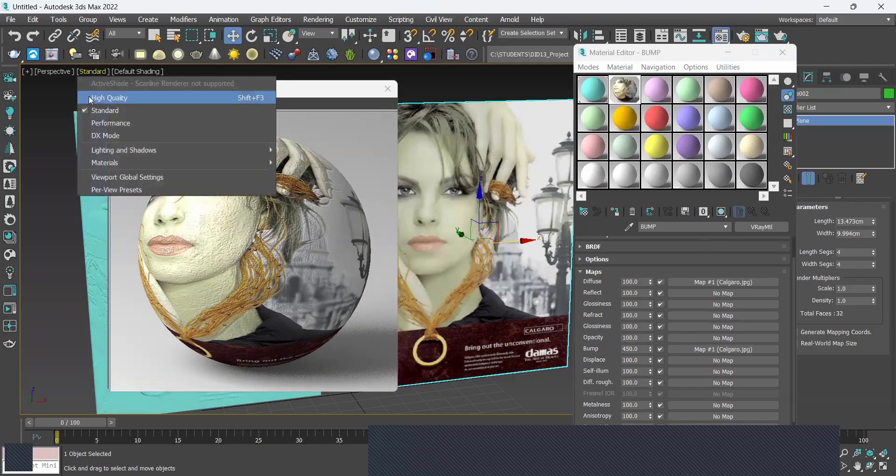
left_click(90, 99)
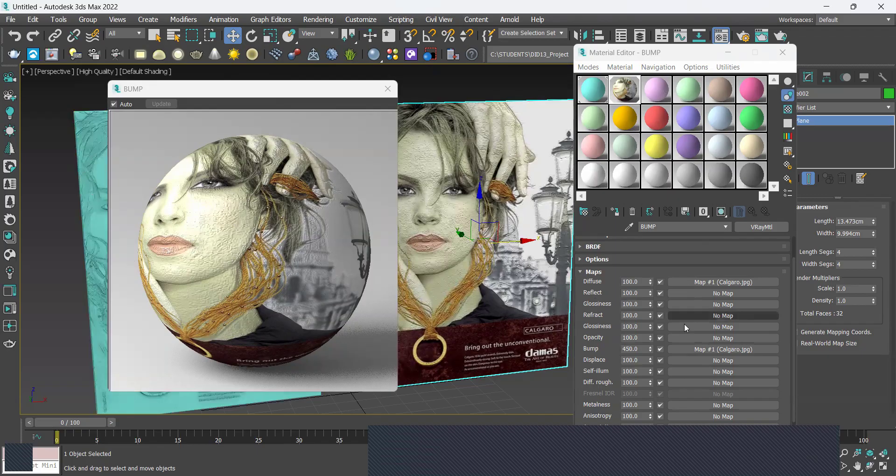
Disable the BUMP material's diffuse map and close the enlarged material preview
left_click(660, 282)
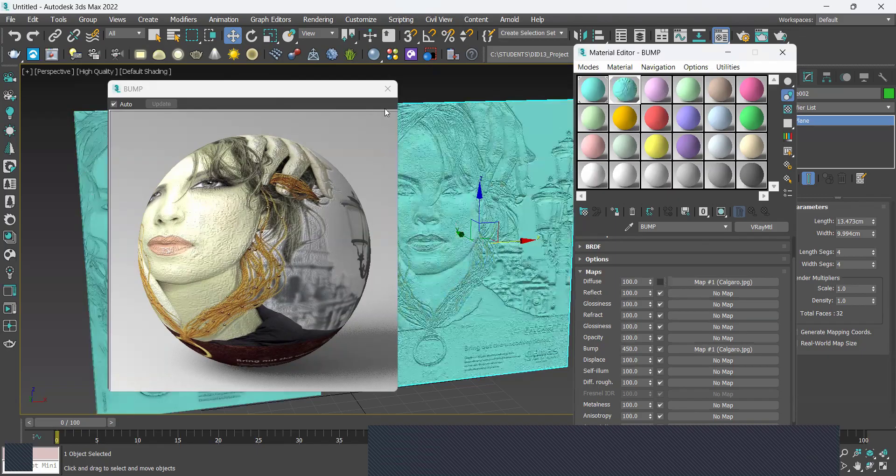
left_click(388, 89)
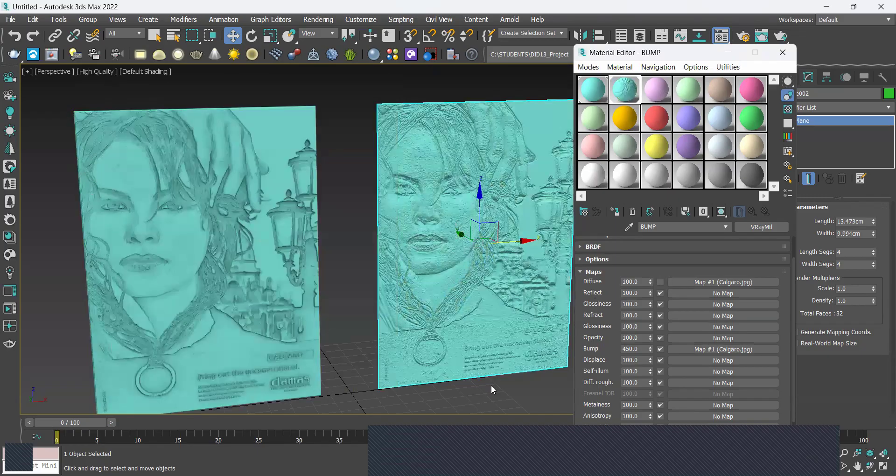
Show edged faces in the viewport and select the base Plane level of the displaced plane
left_click(135, 71)
left_click(170, 198)
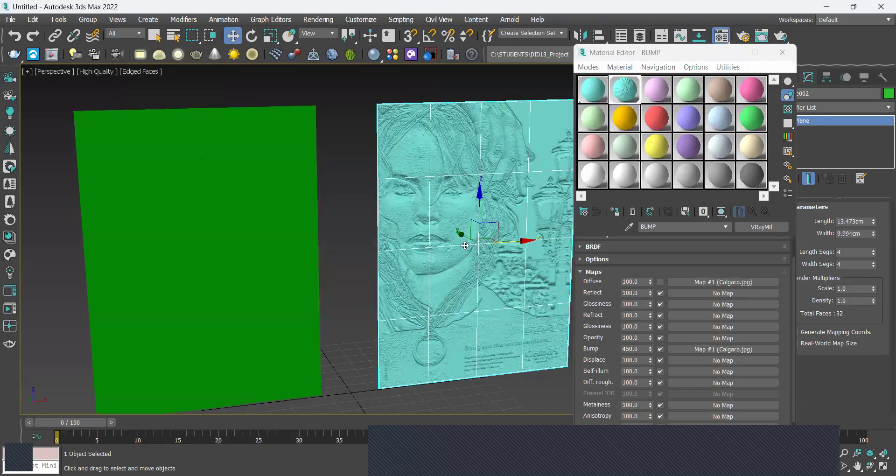
left_click(198, 267)
left_click(822, 130)
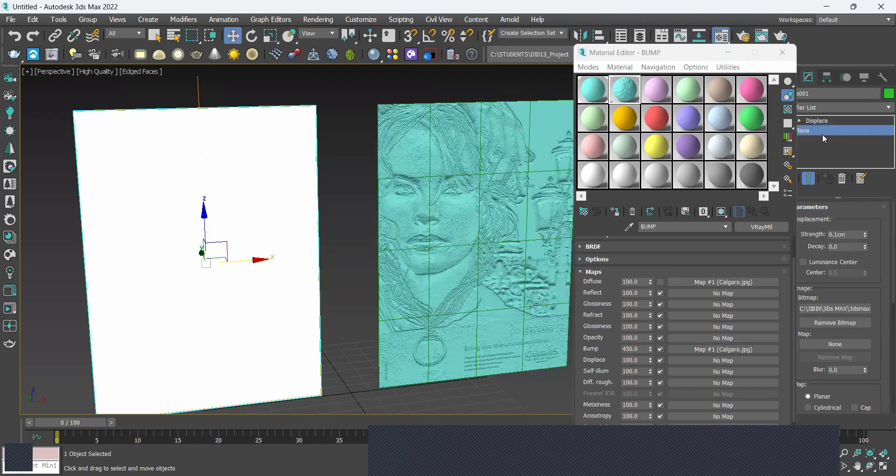
Turn off the edged-face display in the viewport and select the second plane
left_click(480, 243)
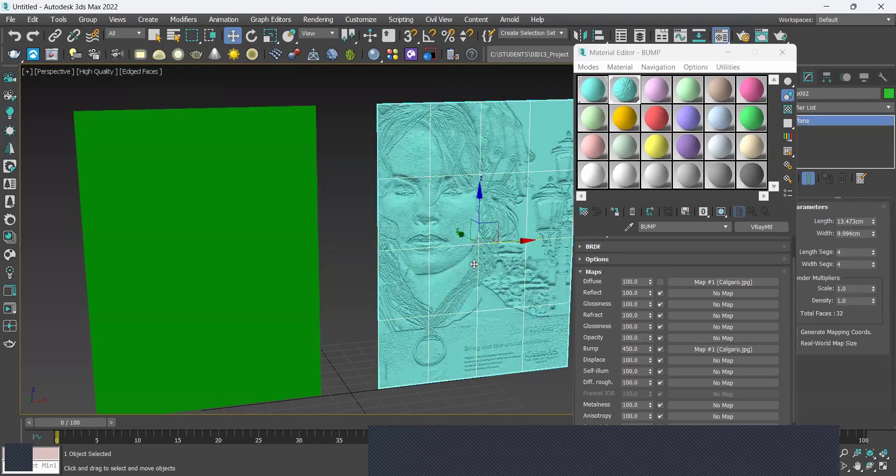
left_click(276, 227)
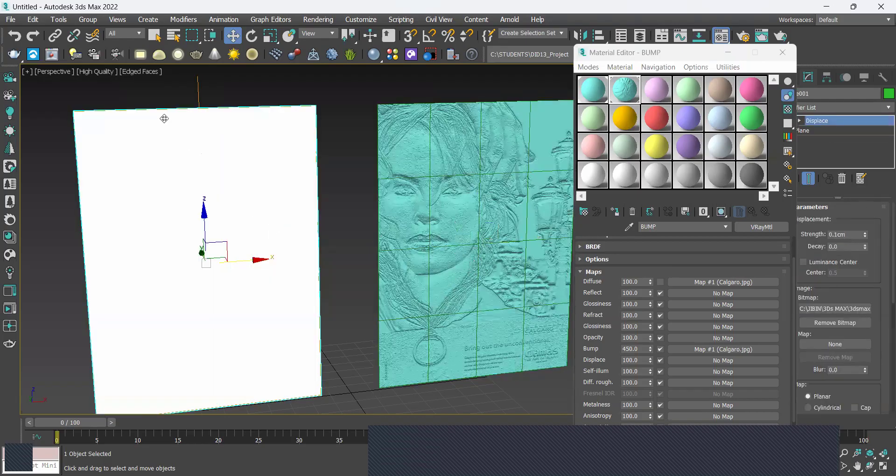
left_click(140, 71)
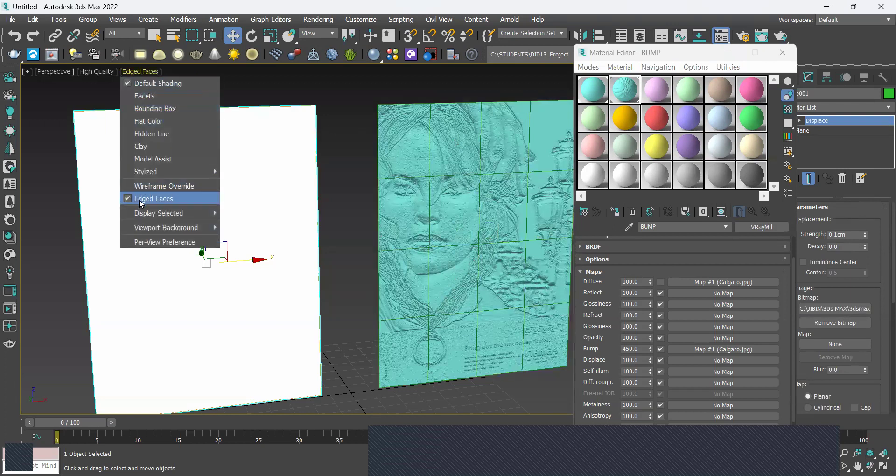
left_click(358, 221)
left_click(496, 279)
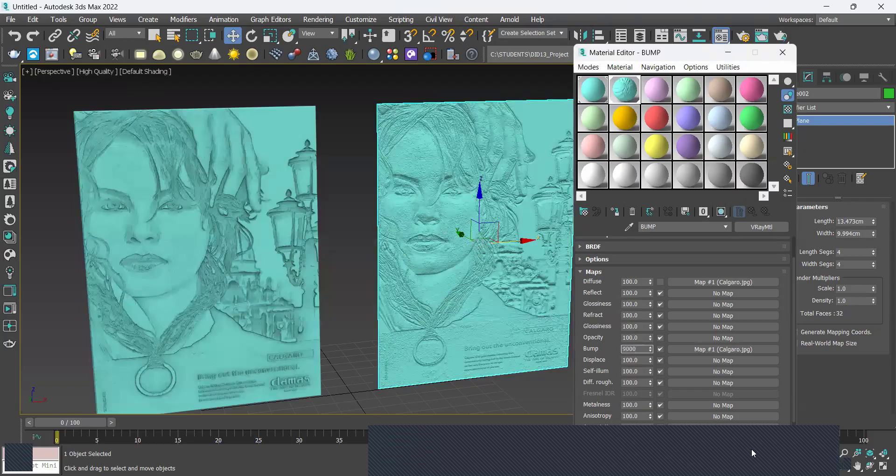
Try bump amounts of 900 and -1000 on the BUMP material
key("Return")
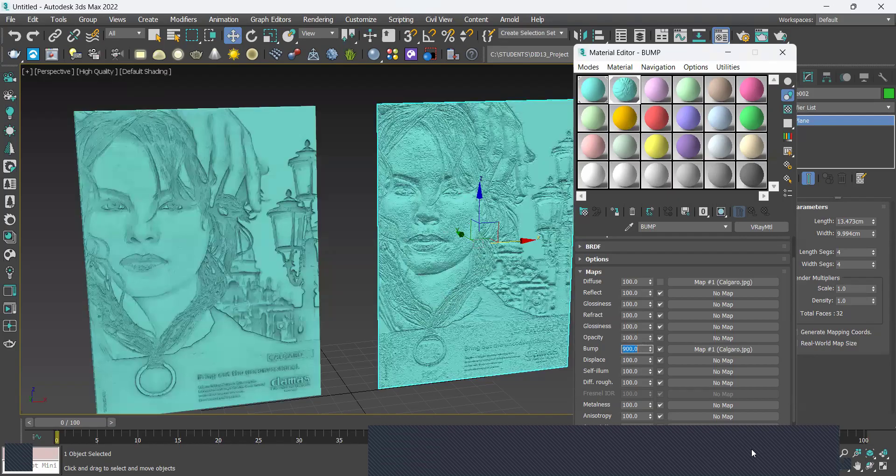
right_click(651, 350)
left_click_drag(651, 351, 630, 406)
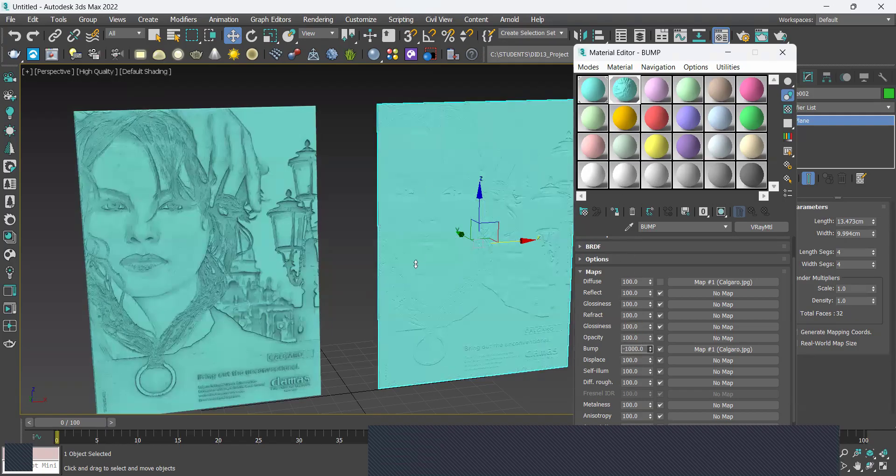
left_click_drag(155, 156, 158, 124)
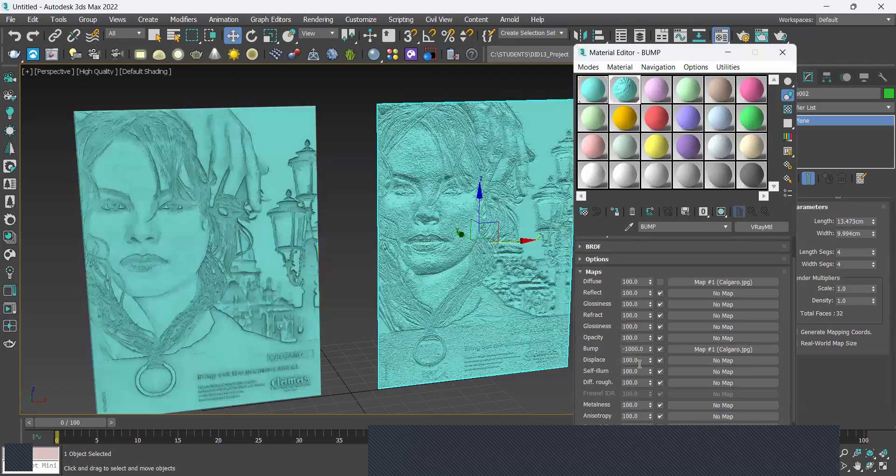
Set the BUMP material's bump amount to 450 and examine the relief on the second plane up close
left_click(646, 348)
type("450")
key("Return")
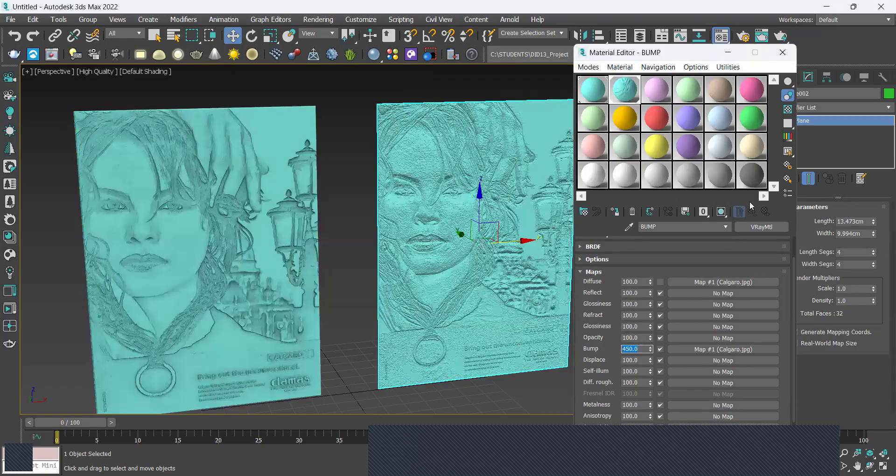
scroll(453, 242, "up", 3)
mouse_move(453, 242)
middle_mouse_down()
mouse_move(414, 302)
mouse_move(450, 230)
middle_mouse_up()
scroll(396, 274, "down", 3)
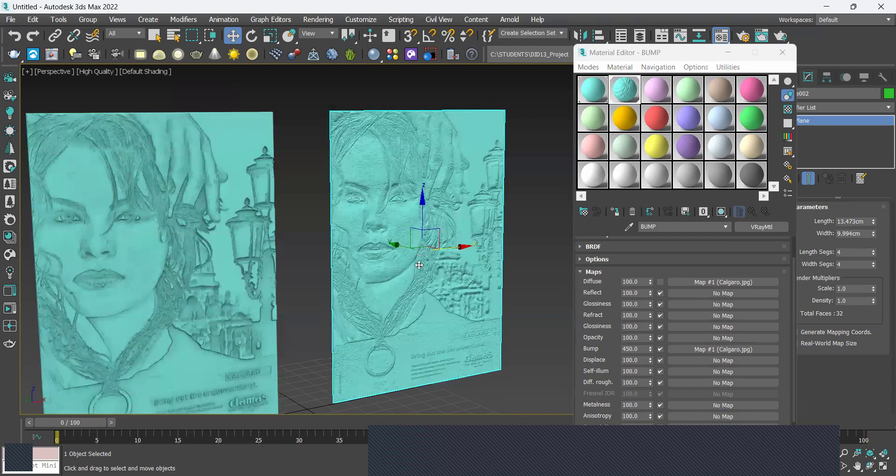
Replace the first plane's displacement bitmap with brick_texture_7___seamless_by_agf81-d3jc9jw from the seamless folder inside the brick folder
middle_click_drag(426, 259, 455, 244)
left_click(282, 235)
left_click(826, 307)
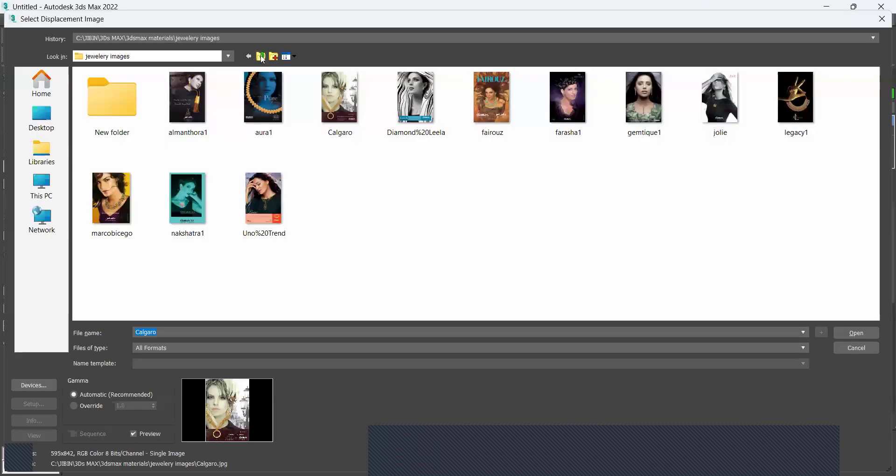
left_click(261, 56)
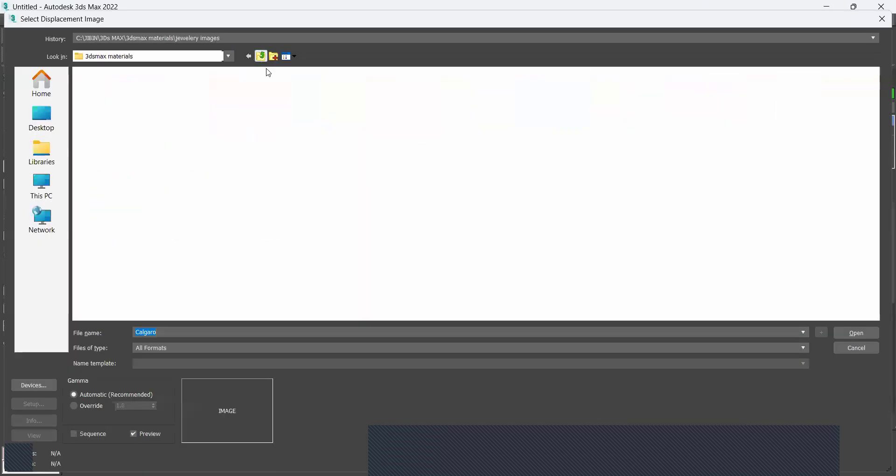
scroll(440, 105, "up", 5)
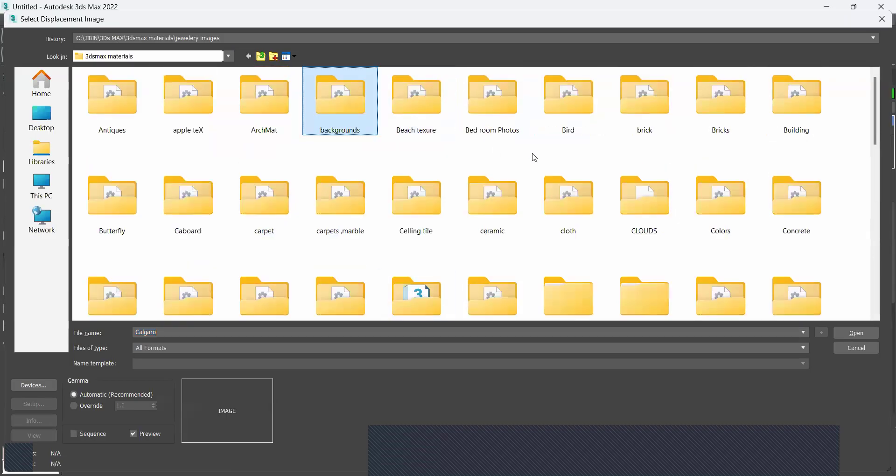
double_click(646, 110)
left_click(122, 103)
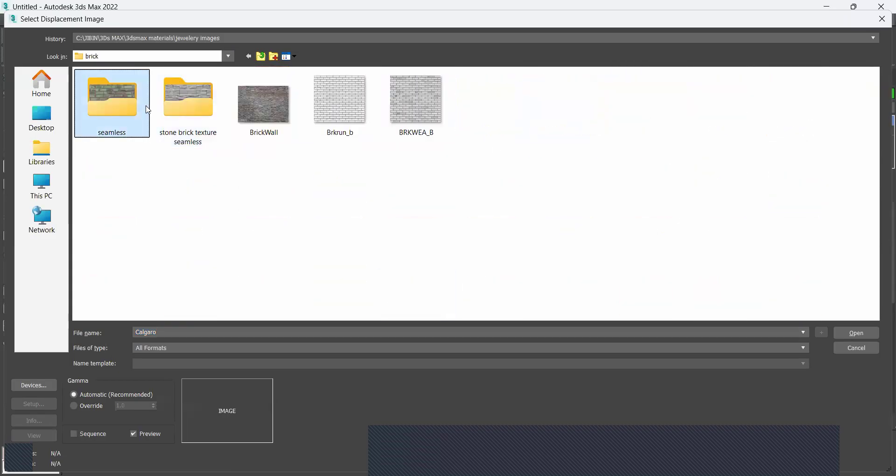
double_click(121, 109)
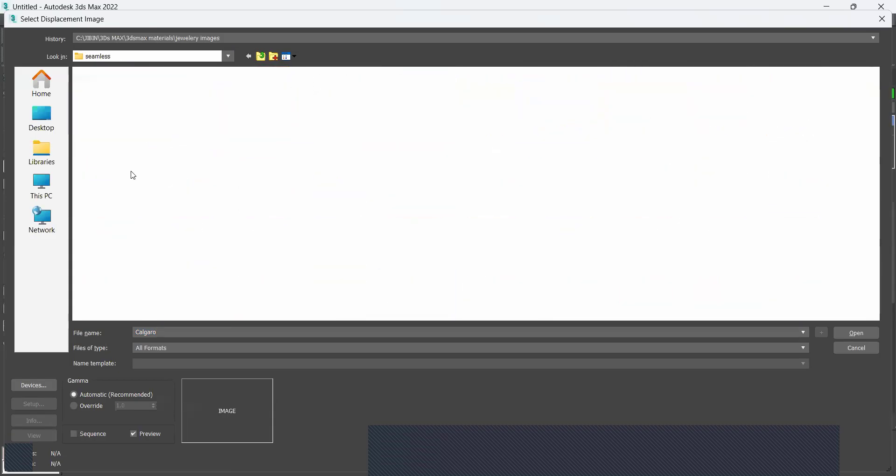
left_click(352, 210)
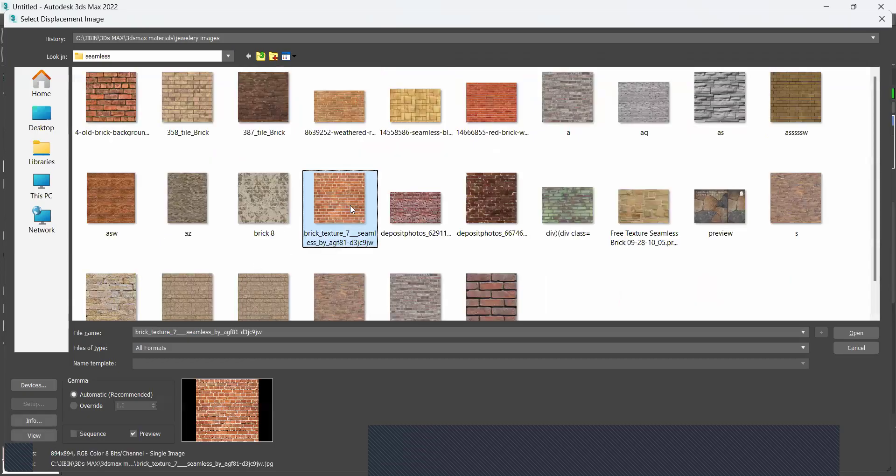
left_click(858, 333)
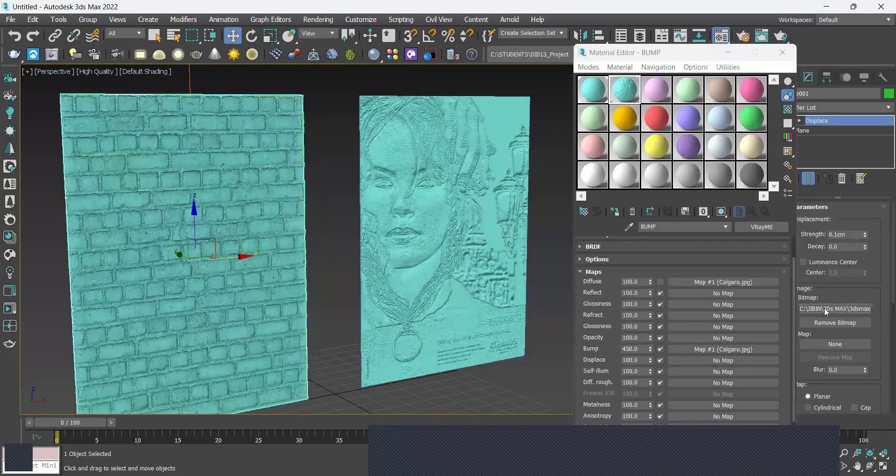
Assign the same brick texture as the BUMP material's bump map and compare the brick relief on both planes
left_click_drag(687, 350, 687, 349)
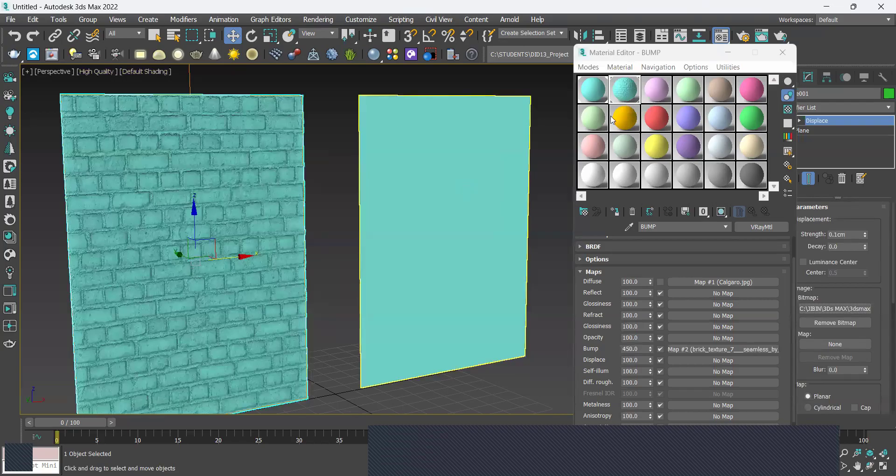
left_click(701, 348)
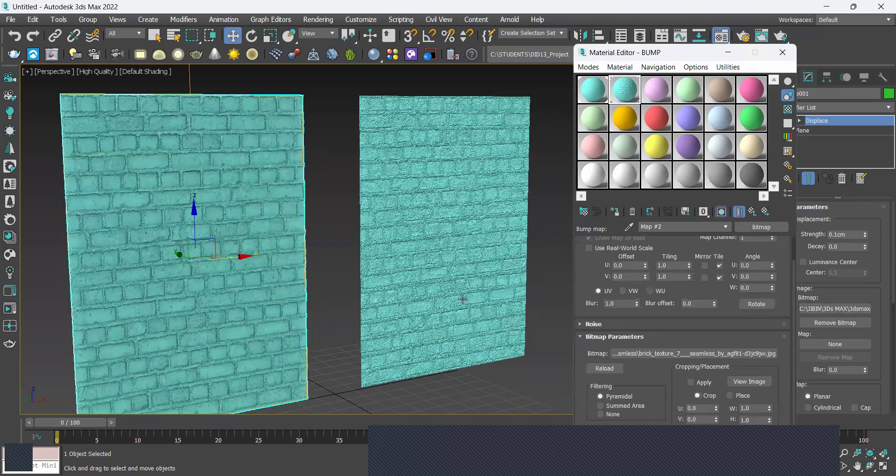
scroll(455, 293, "up", 3)
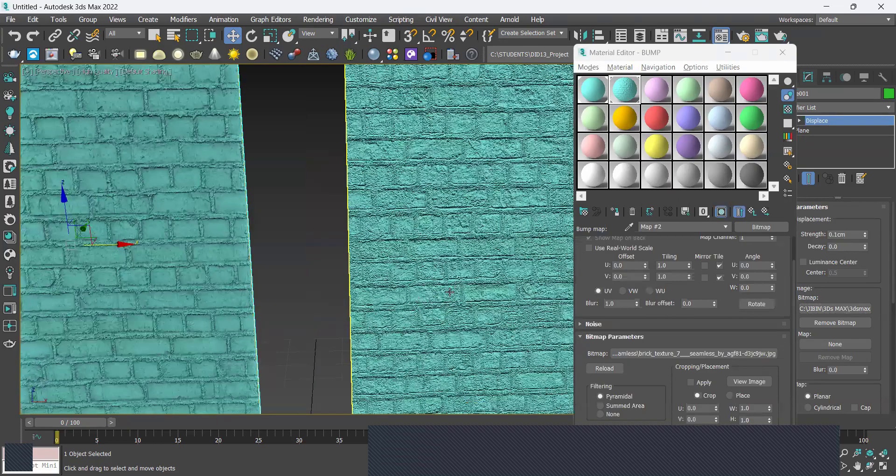
scroll(455, 280, "down", 3)
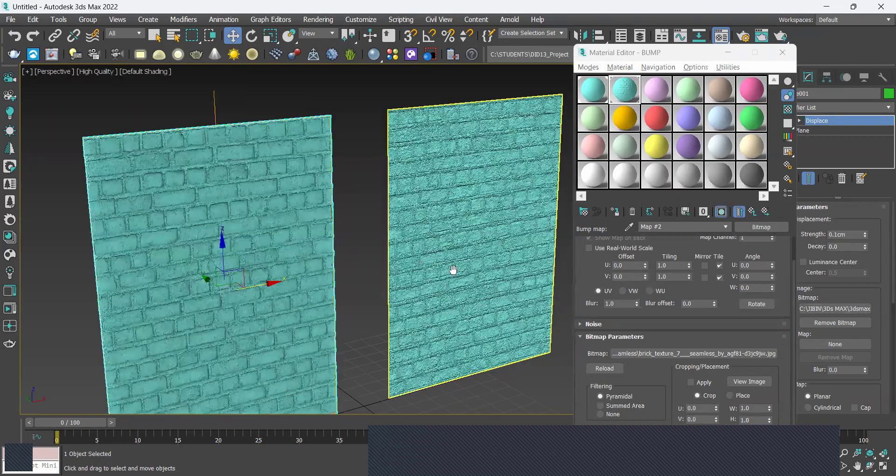
middle_click_drag(509, 276, 490, 286)
left_click(752, 212)
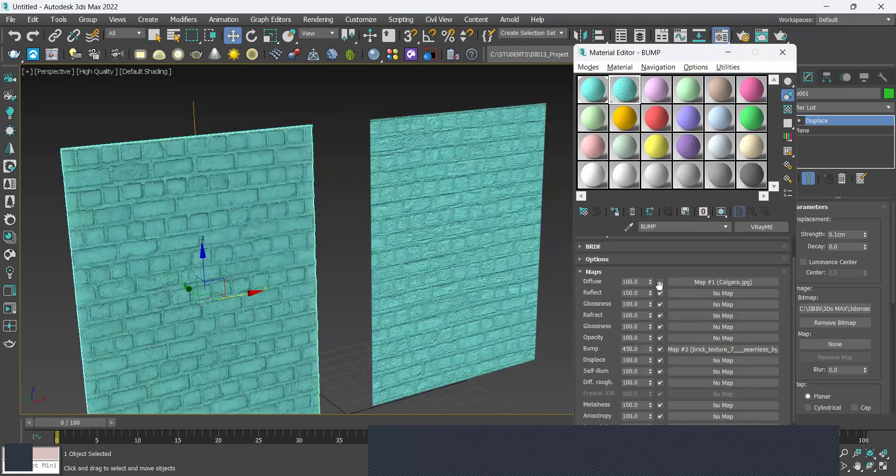
Enable the BUMP material's diffuse map and replace it with an instance of the brick bump map
left_click(660, 282)
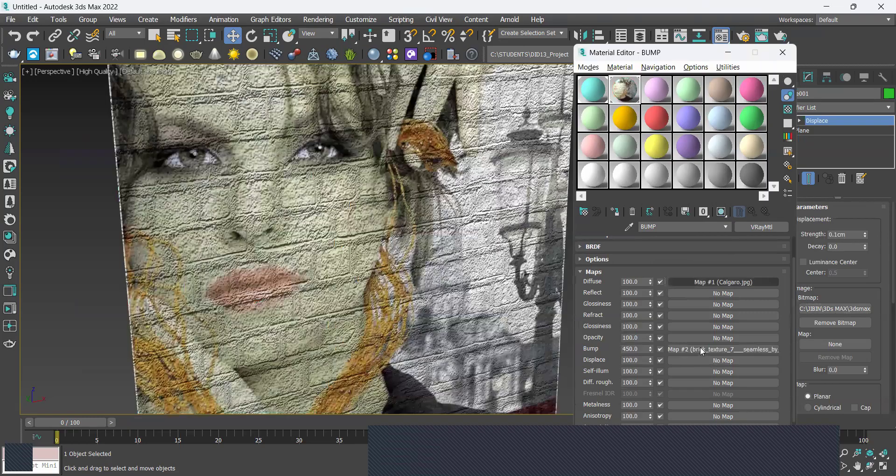
left_click_drag(708, 285, 711, 306)
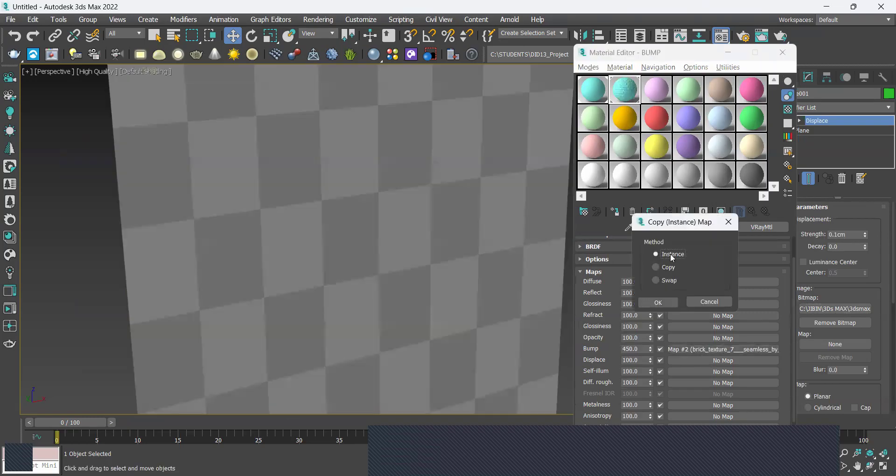
left_click(656, 303)
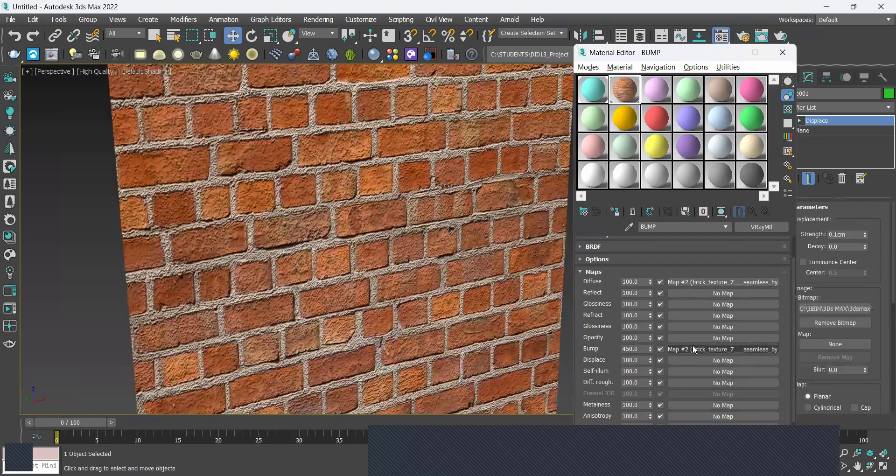
Toggle the BUMP material's bump map off and on to compare the brick surface with and without relief
left_click(660, 349)
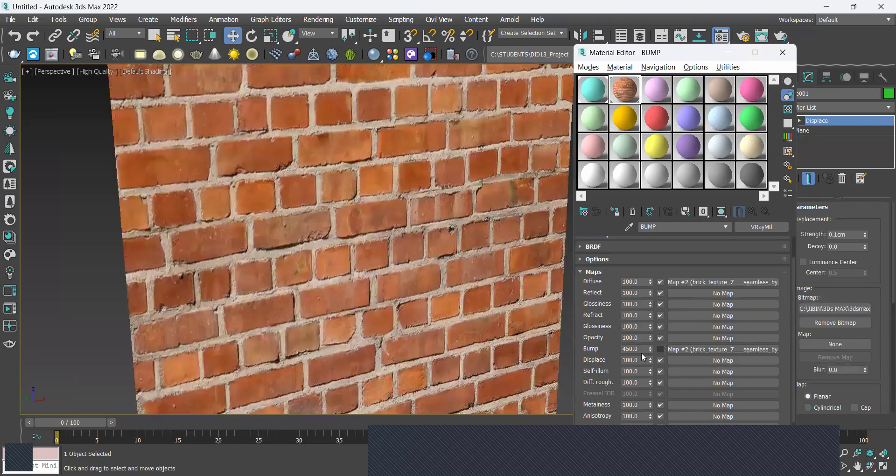
middle_click_drag(323, 261, 345, 241, "alt")
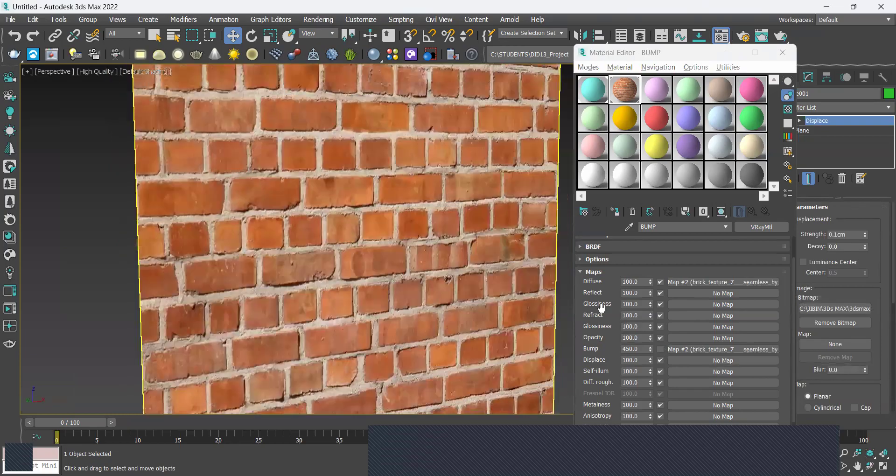
left_click(659, 349)
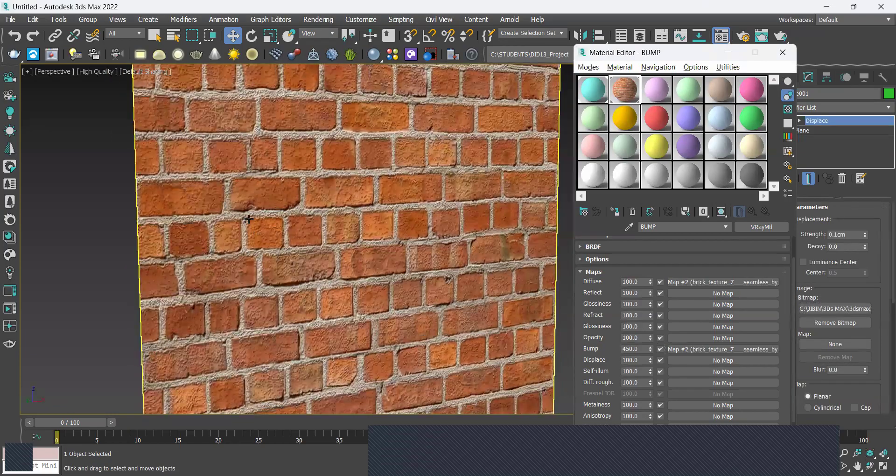
scroll(423, 228, "up", 5)
scroll(446, 228, "down", 8)
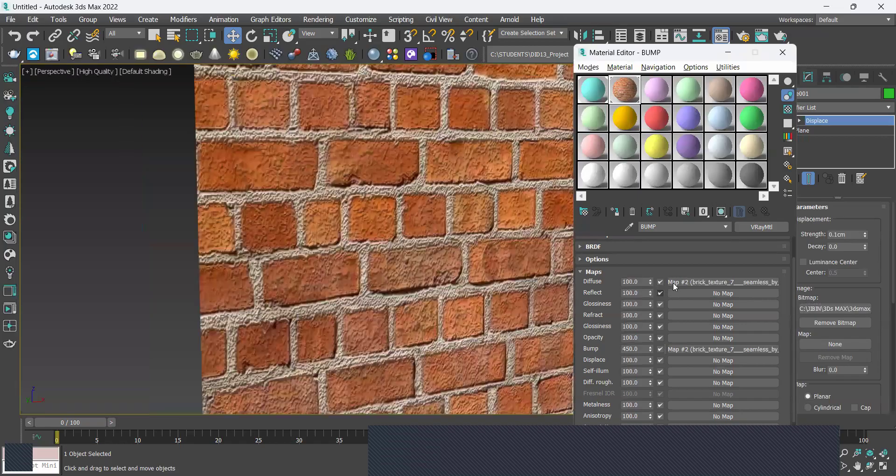
Disable the BUMP material's diffuse map and set its diffuse colour to white
left_click(660, 282)
scroll(595, 247, "up", 5)
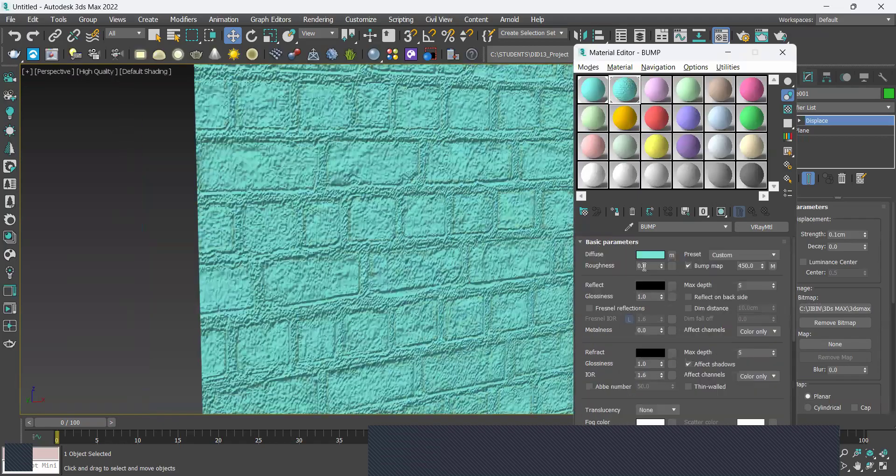
left_click(651, 255)
left_click_drag(305, 127, 308, 155)
left_click(402, 168)
left_click(607, 242)
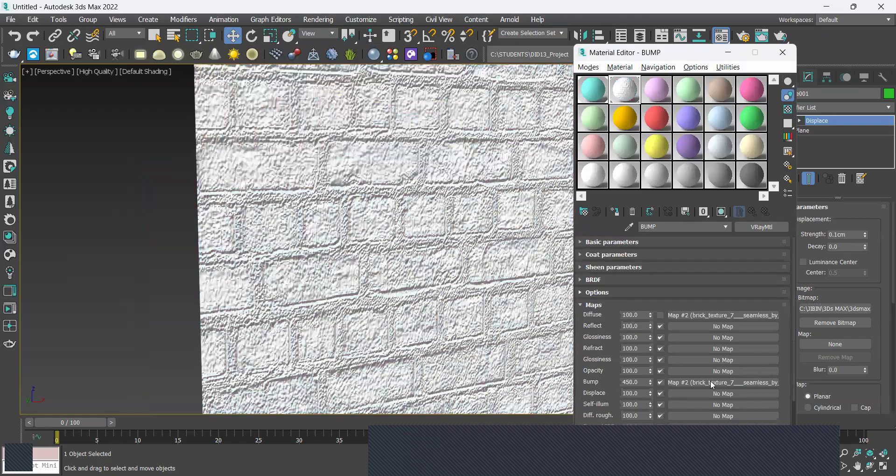
Set the BUMP material's bump amount to 50 and examine the white brick relief from an angle
left_click_drag(640, 382, 582, 377)
type("50")
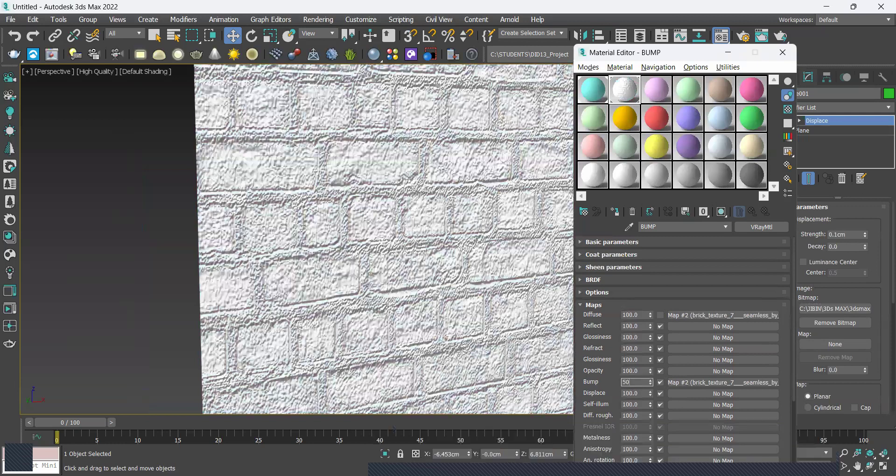
key("Return")
scroll(464, 268, "down", 4)
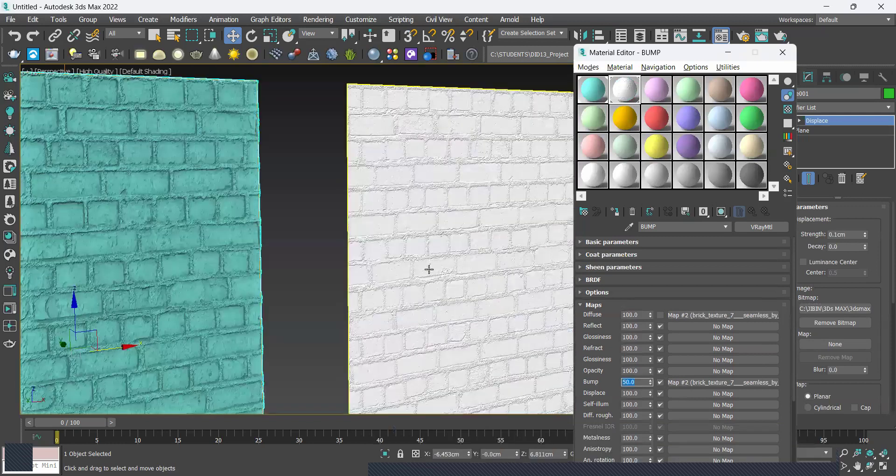
middle_click_drag(428, 268, 447, 268, "alt")
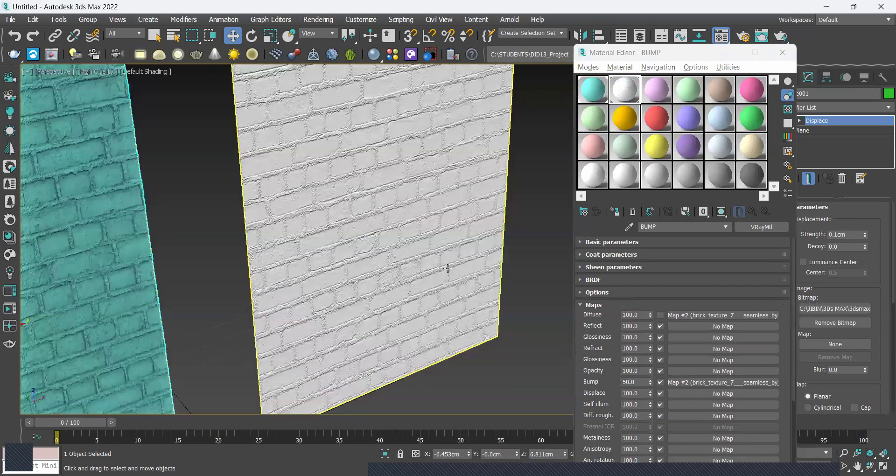
Switch the viewport to Standard quality and clear the BUMP material's diffuse map
left_click(96, 71)
left_click(107, 113)
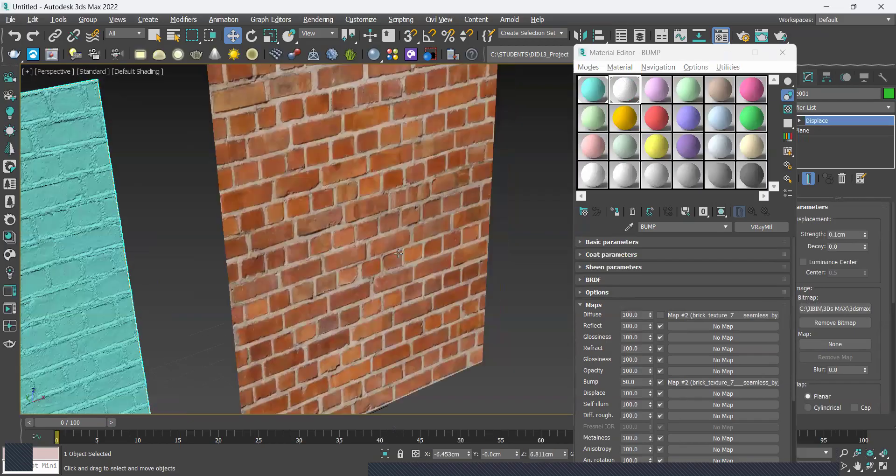
right_click(717, 316)
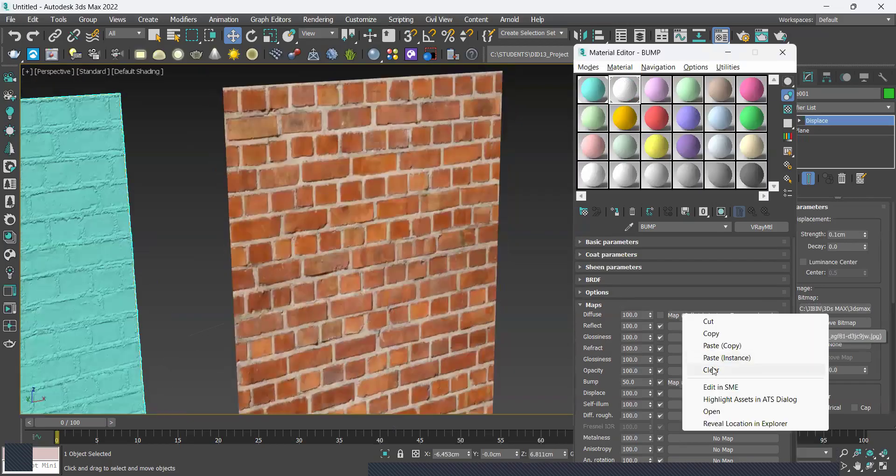
left_click(728, 370)
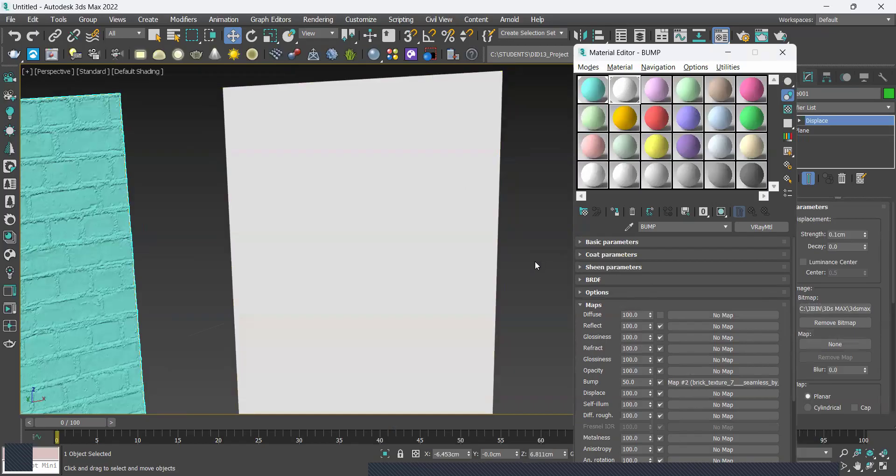
scroll(535, 262, "down", 3)
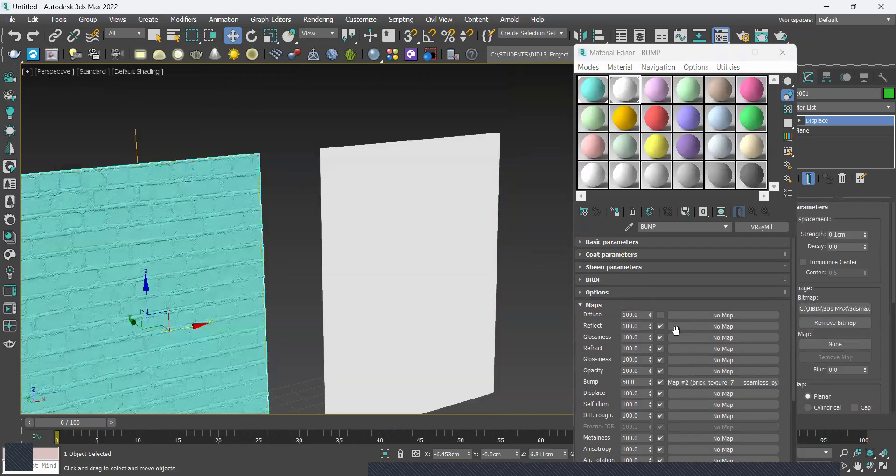
Render the white bump-mapped plane
left_click(598, 242)
left_click(610, 243)
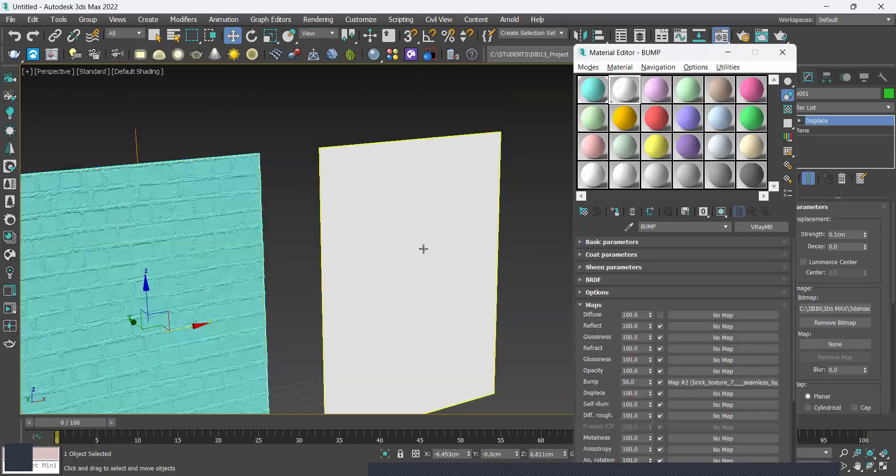
scroll(423, 249, "up", 5)
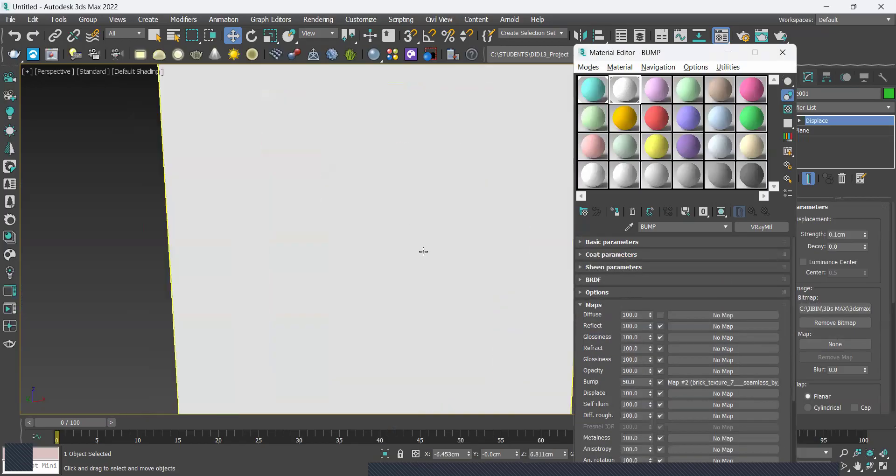
left_click(782, 38)
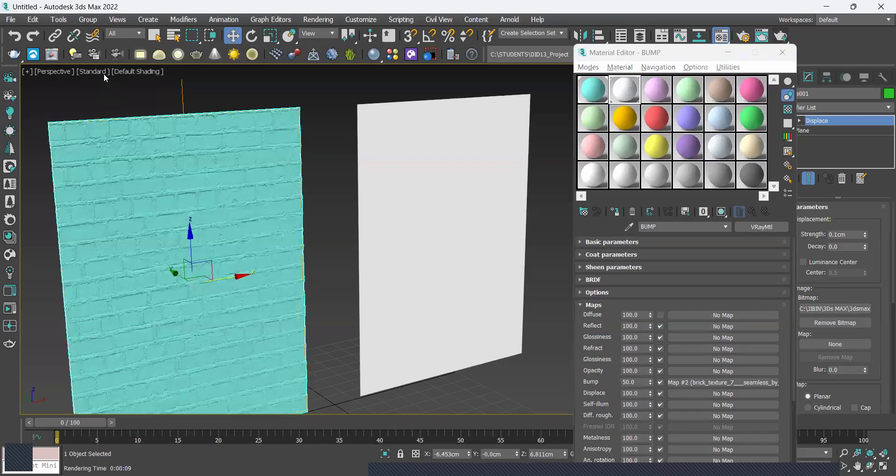
Set the viewport quality to High Quality, select the bump plane and check its brick bump bitmap settings
left_click(100, 71)
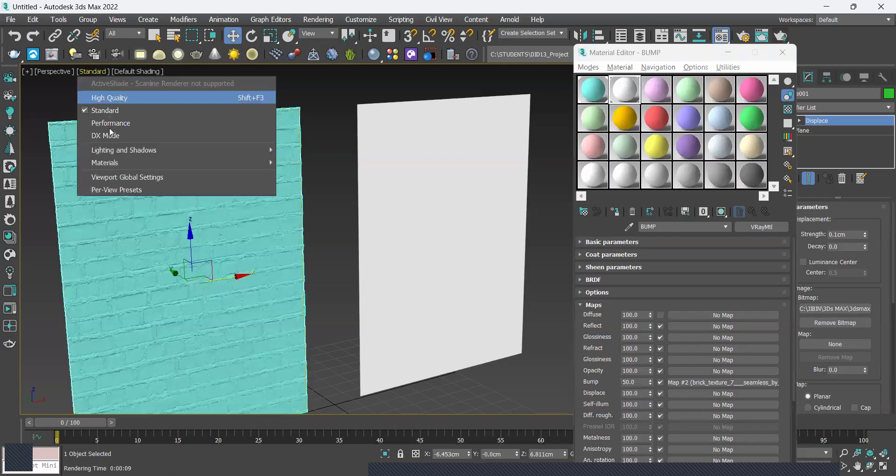
left_click(111, 97)
left_click(431, 207)
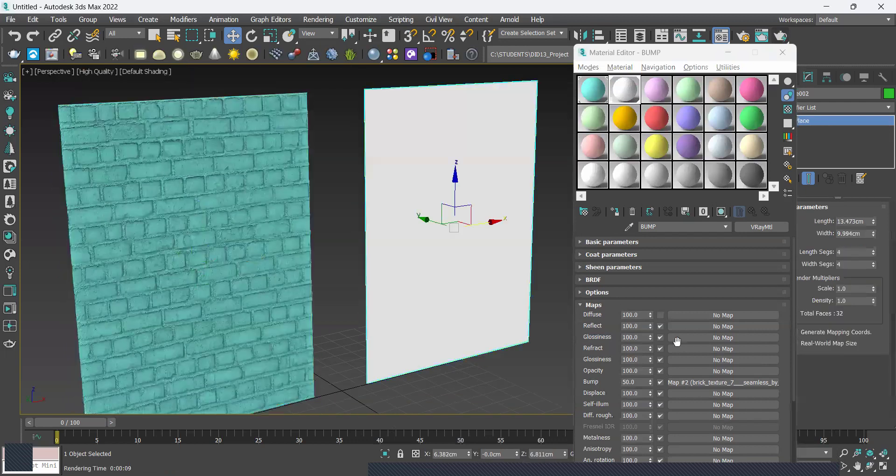
left_click(672, 382)
scroll(487, 252, "up", 5)
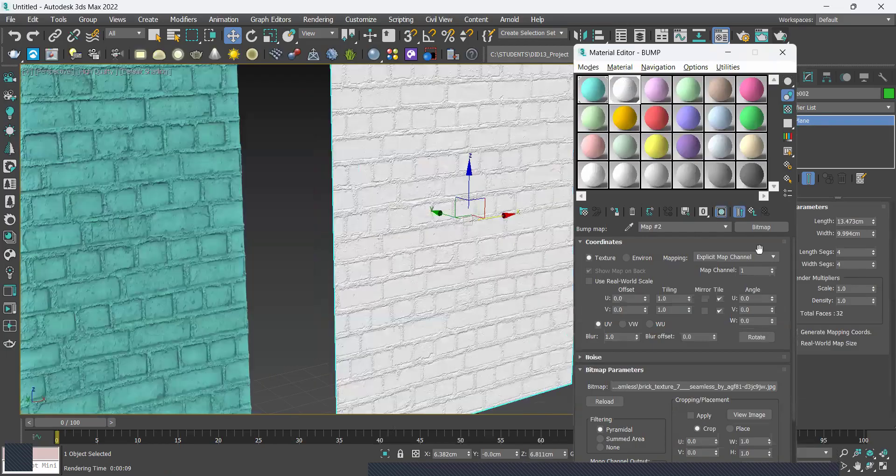
left_click(753, 212)
Try bump amounts of 150 and -1000 on the BUMP material to compare extreme brick relief
double_click(633, 381)
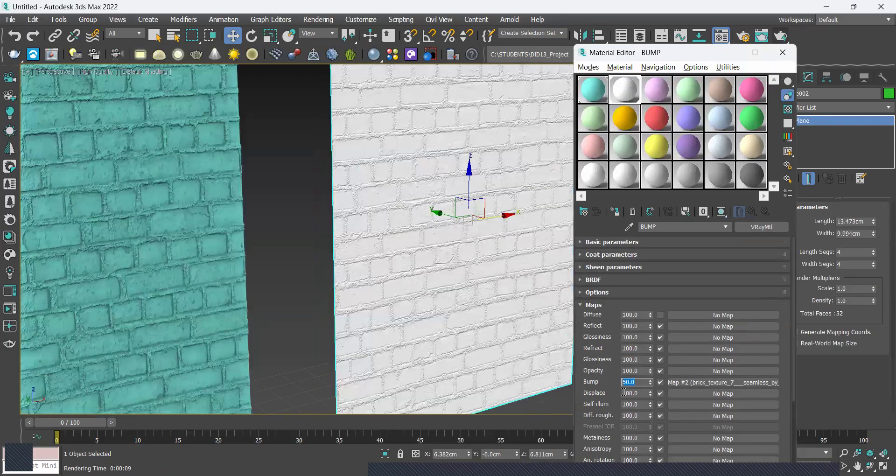
type("150")
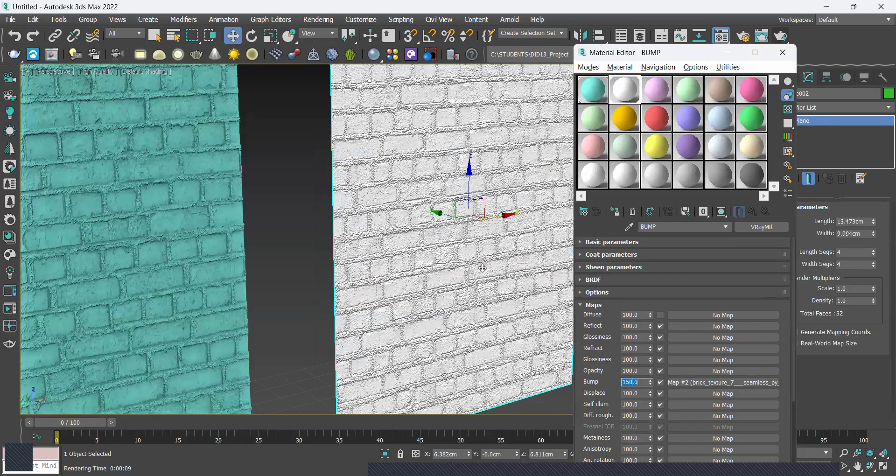
scroll(510, 241, "up", 3)
type("-1000")
key("Return")
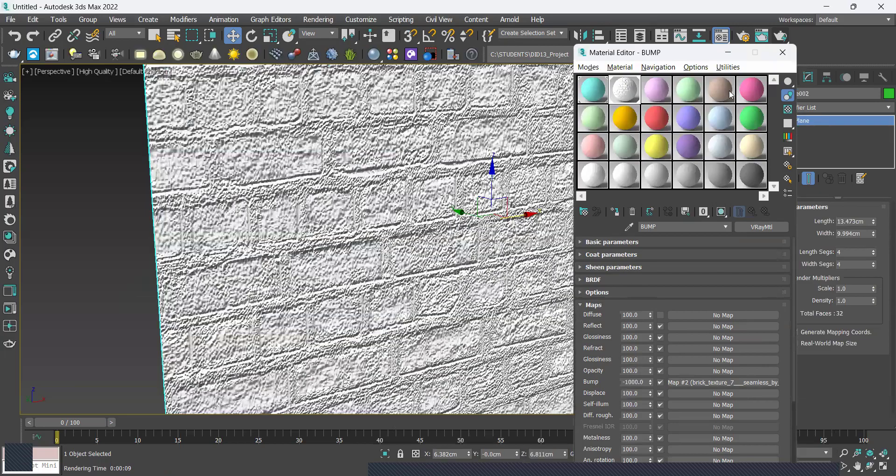
Compare inverted brick relief with the BUMP material's bump amount at -150 and at -45
left_click_drag(586, 380, 570, 379)
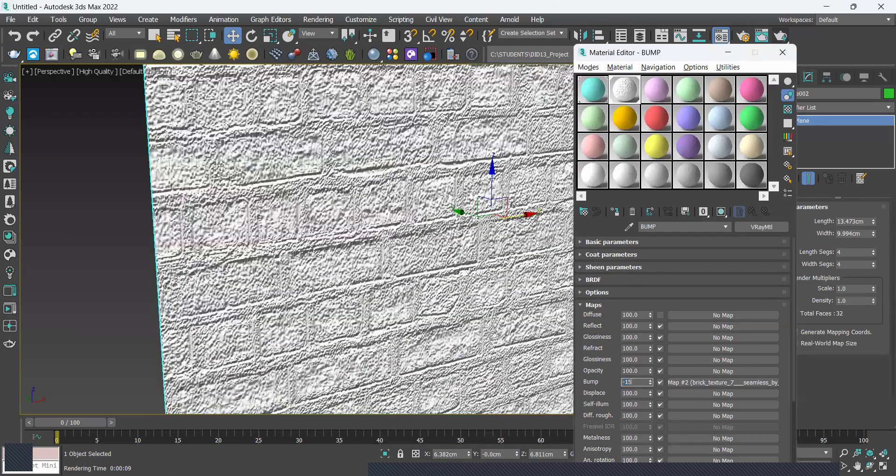
type("-150")
key("Return")
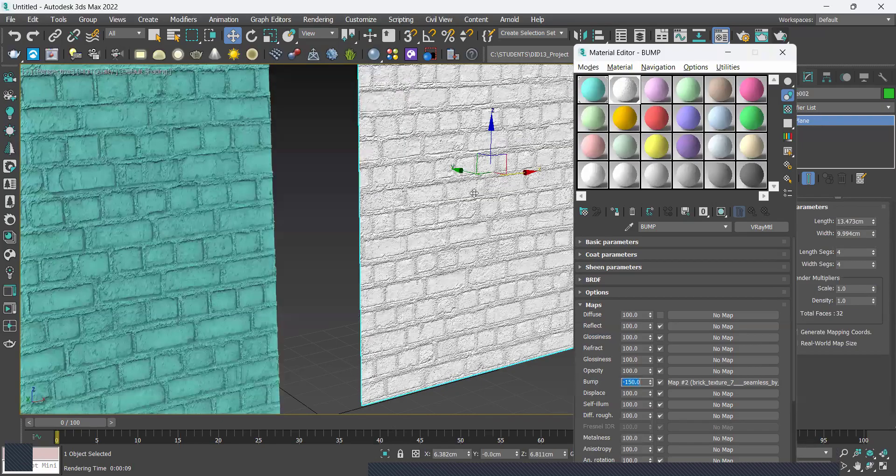
left_click(640, 382)
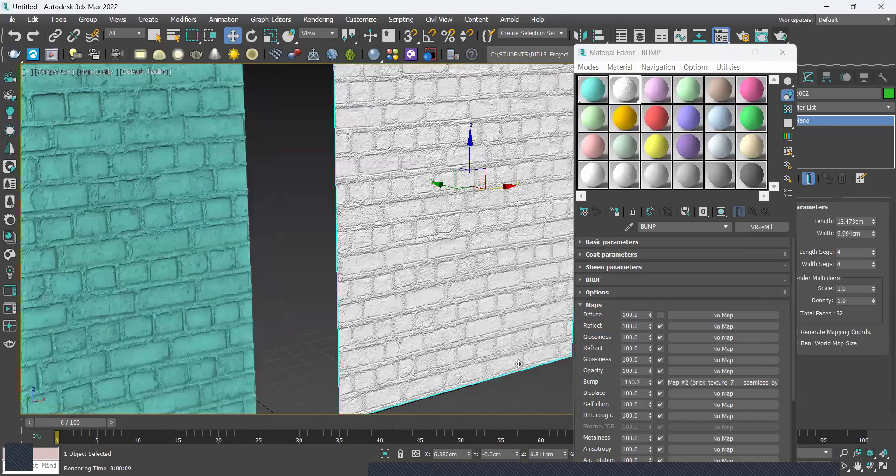
type("-45")
key("Return")
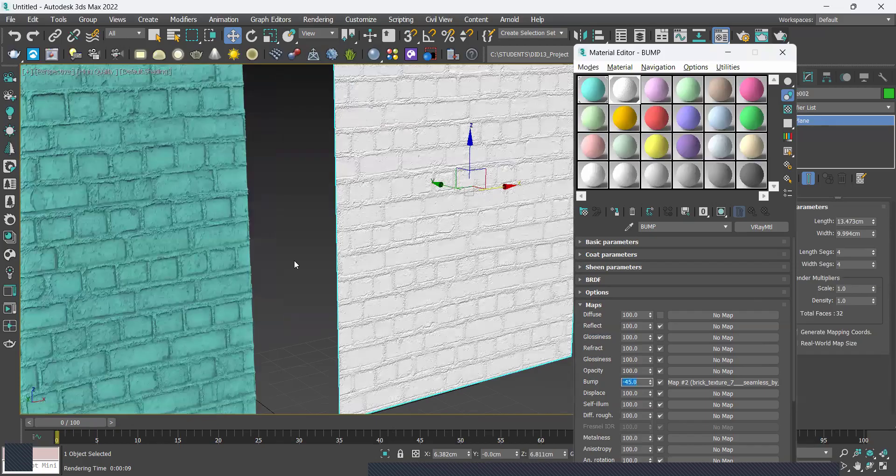
scroll(294, 264, "down", 3)
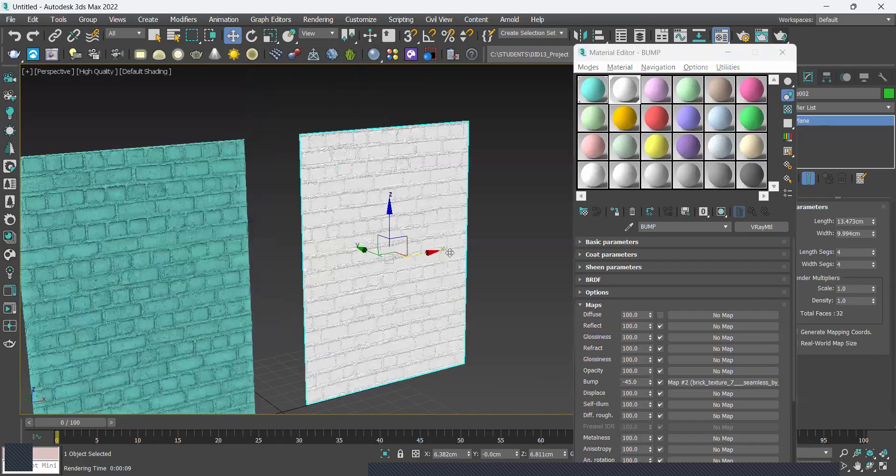
Clear the BUMP material's bump map and load Finishes.Plaster.Stucco.Fine.White.bump from the ArchMat folder as its displacement map
right_click(695, 385)
left_click(728, 324)
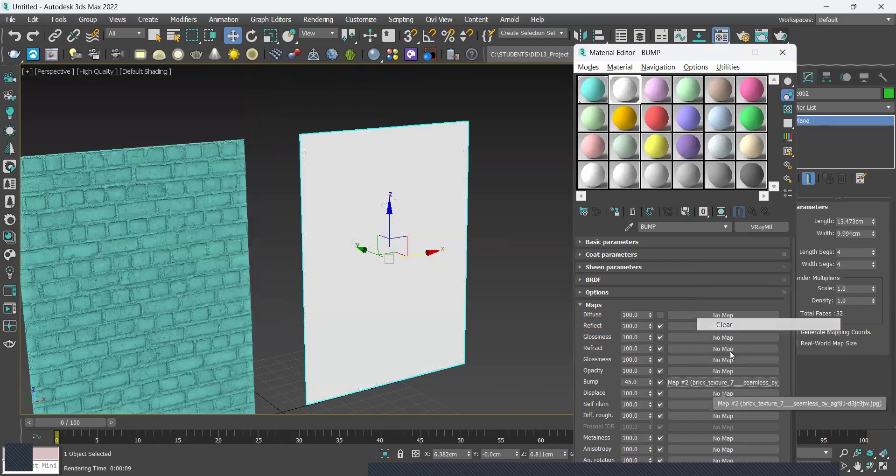
left_click(683, 394)
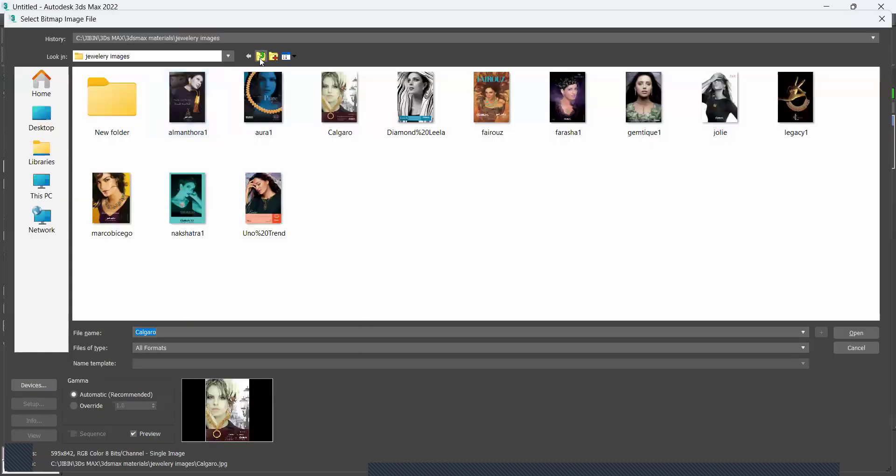
left_click(261, 57)
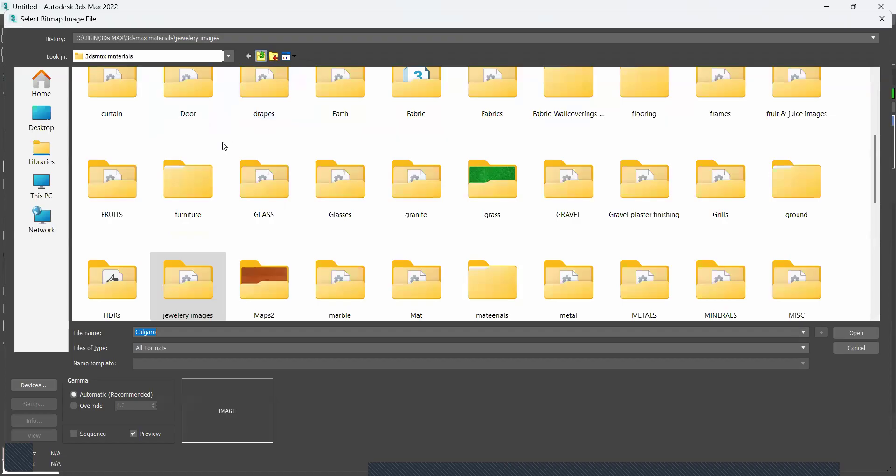
scroll(286, 160, "up", 5)
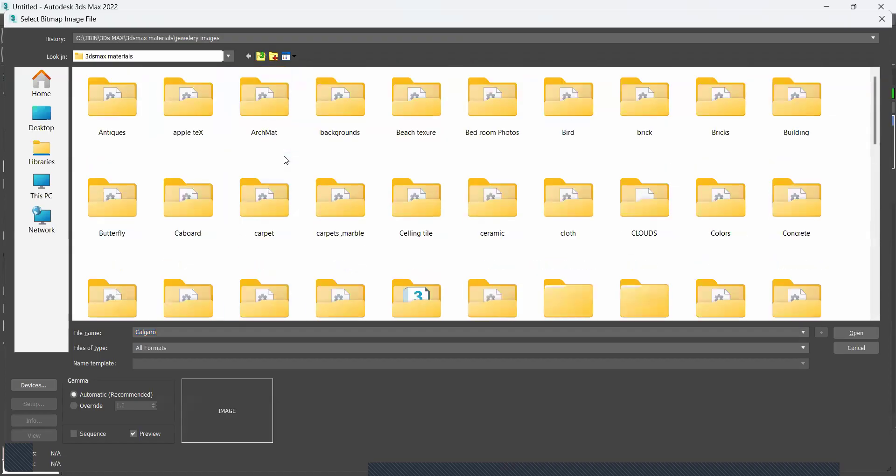
double_click(264, 116)
left_click(192, 96)
left_click(19, 436)
left_click(561, 127)
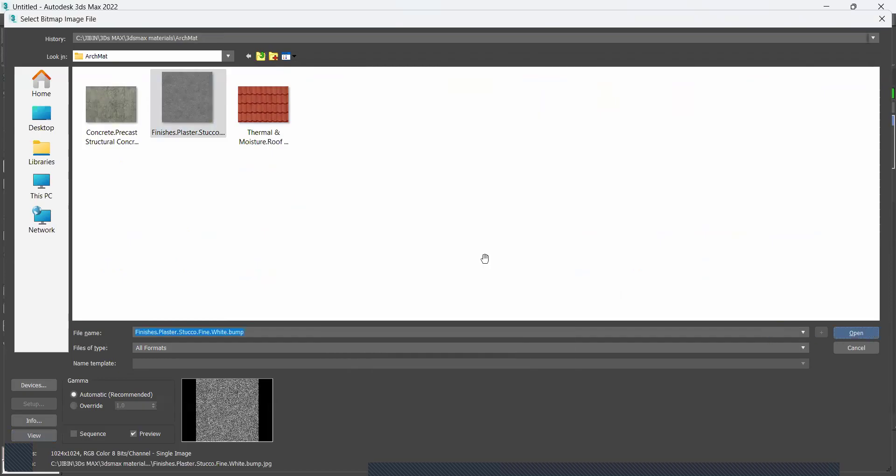
key("Return")
Move the stucco bitmap from the BUMP material's displacement slot to its bump slot with the Swap method
left_click(721, 212)
scroll(296, 219, "up", 5)
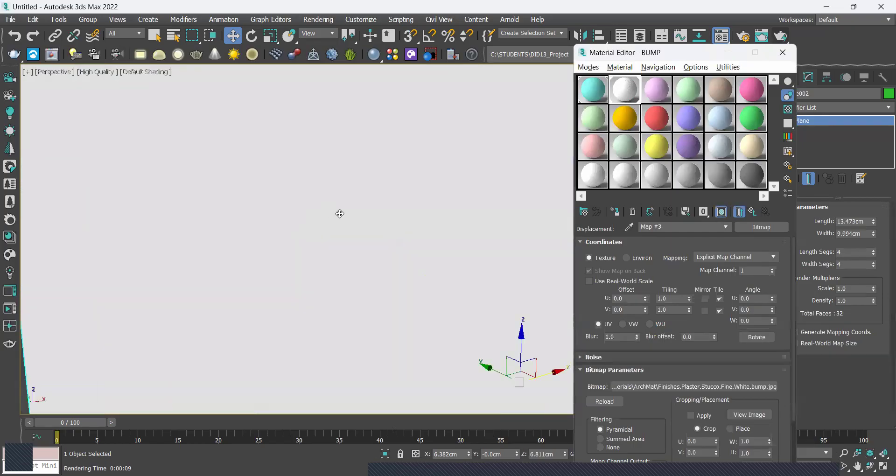
scroll(340, 214, "down", 2)
left_click(752, 211)
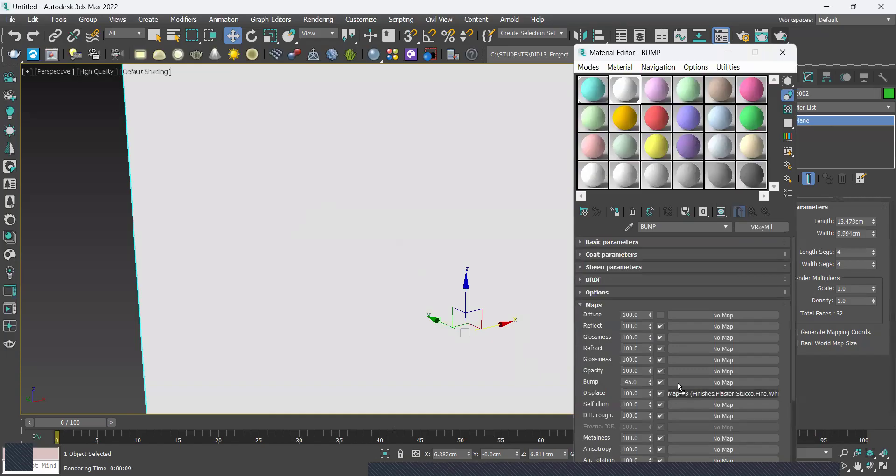
left_click_drag(723, 393, 723, 383)
left_click(660, 283)
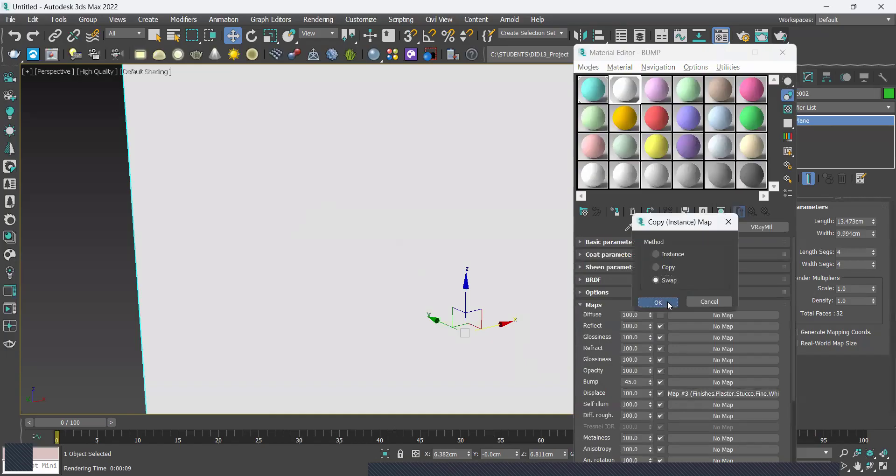
left_click(653, 304)
scroll(337, 242, "down", 3)
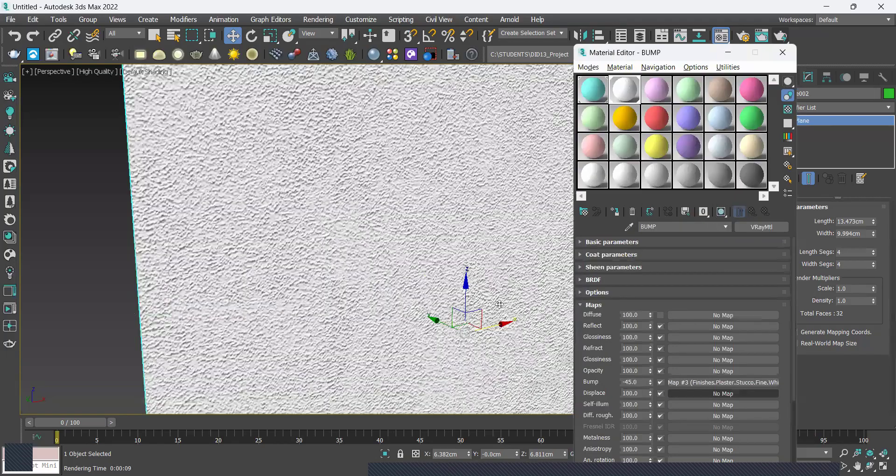
Set the BUMP material's bump amount to -12 and examine the stucco relief with the plane deselected
double_click(630, 382)
type("-1")
left_click(128, 201)
scroll(310, 289, "up", 3)
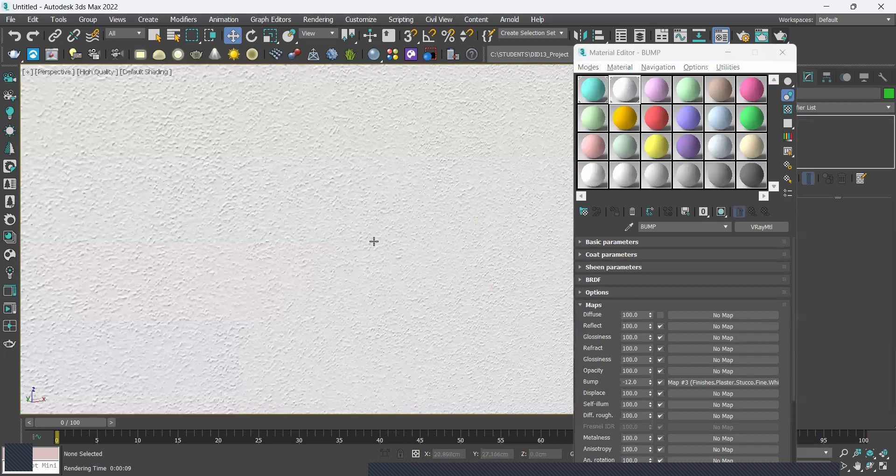
scroll(372, 243, "down", 3)
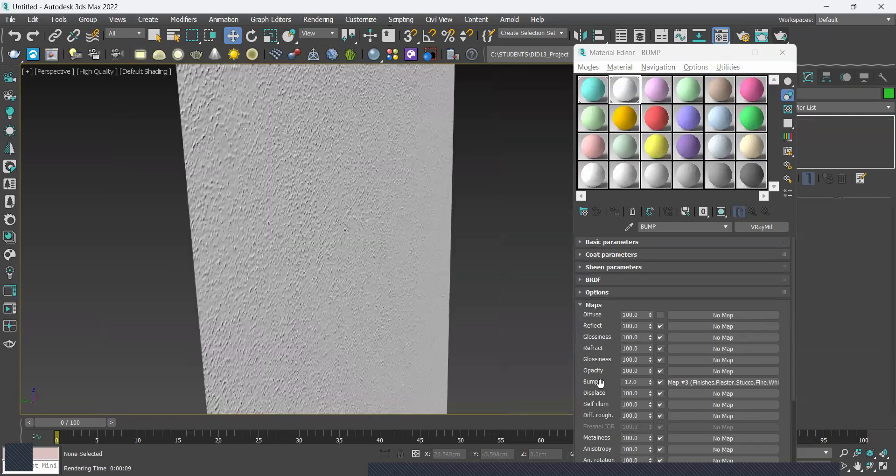
Select the stucco plane, toggle edged faces on and off, and examine its surface from near and far
left_click(368, 290)
key("F4")
key("F4")
scroll(376, 291, "down", 4)
mouse_move(454, 316)
middle_mouse_down()
mouse_move(374, 284)
mouse_move(342, 330)
middle_mouse_up()
scroll(374, 285, "down", 2)
scroll(355, 302, "up", 5)
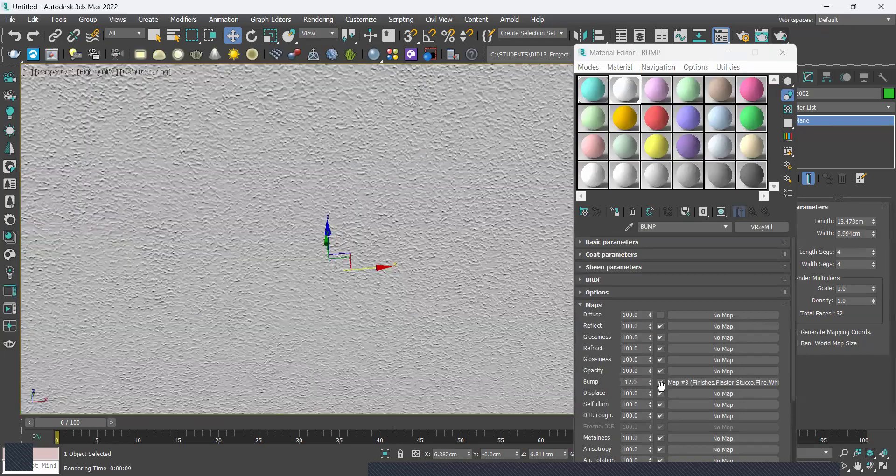
Set the BUMP material's bump amount to -4 and examine the fine stucco texture close up
mouse_move(650, 384)
left_mouse_down()
mouse_move(649, 391)
mouse_move(646, 381)
left_mouse_up()
scroll(398, 294, "down", 5)
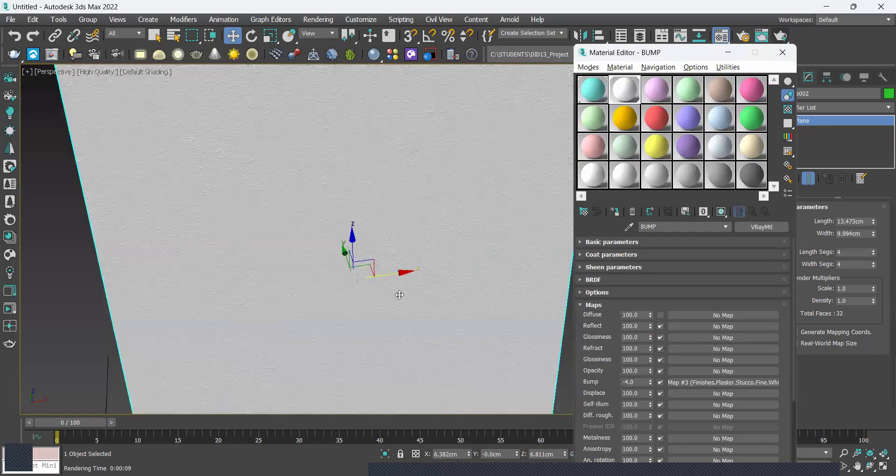
scroll(312, 252, "up", 5)
middle_click_drag(310, 257, 356, 279, "alt")
scroll(373, 258, "down", 5)
scroll(352, 274, "up", 5)
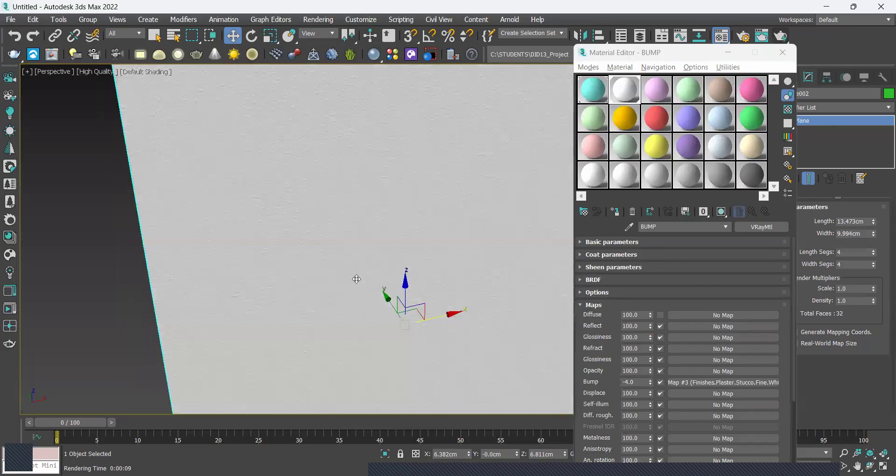
Close the material settings and draw a targeted VRayIES light pointing downward in an orthographic view
left_click(108, 256)
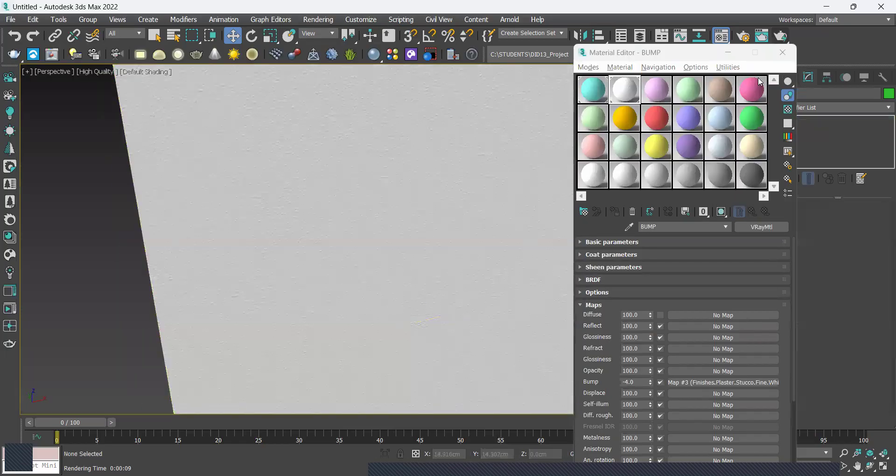
left_click(782, 52)
left_click(817, 94)
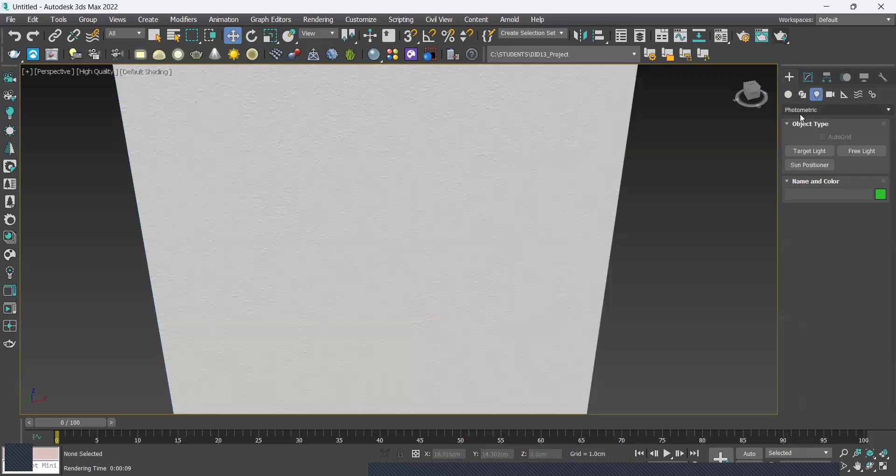
left_click(798, 111)
left_click(801, 152)
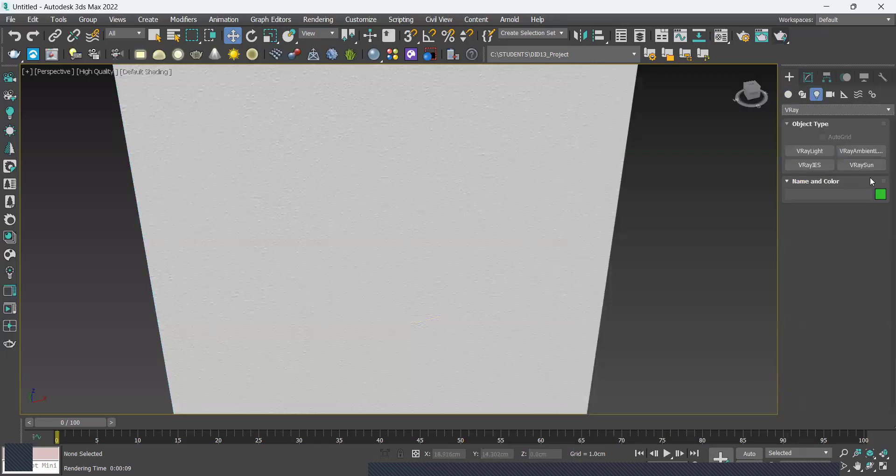
left_click(810, 164)
key("alt+w")
middle_click(220, 322)
key("alt+w")
middle_click_drag(401, 156, 401, 172)
left_click_drag(397, 164, 380, 252)
Move the VRayIES light and its target sideways in the perspective view to stand in front of the stucco plane, at about X 6.1 cm
key("alt+w")
middle_click(598, 376)
key("alt+w")
scroll(568, 298, "down", 5)
key("w")
middle_click_drag(552, 295, 379, 181, "alt")
left_click(361, 347)
left_click_drag(404, 276, 534, 282)
middle_click_drag(492, 259, 522, 195, "alt")
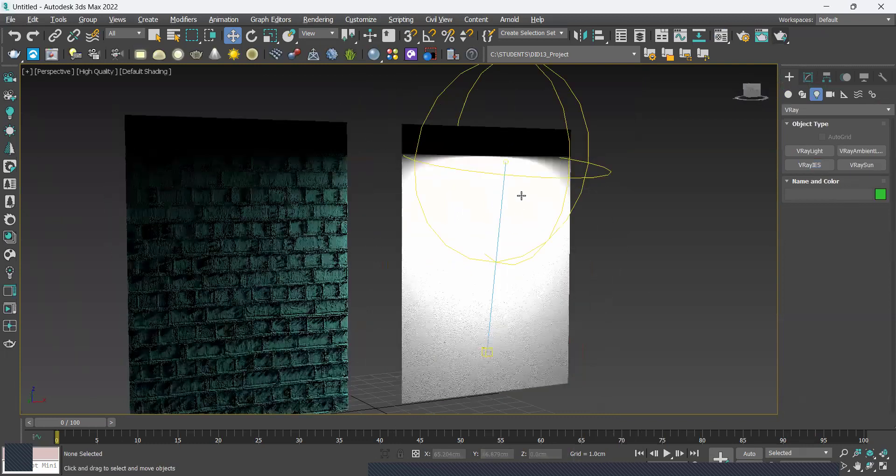
Select the VRayIES light in front of the stucco plane and show its parameters
scroll(492, 124, "up", 5)
left_click(483, 113)
left_click(808, 77)
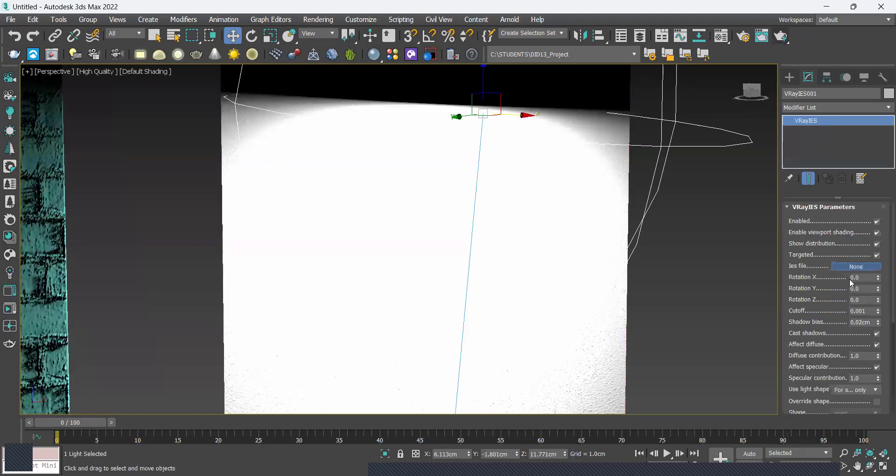
left_click(854, 266)
left_click(50, 186)
double_click(140, 96)
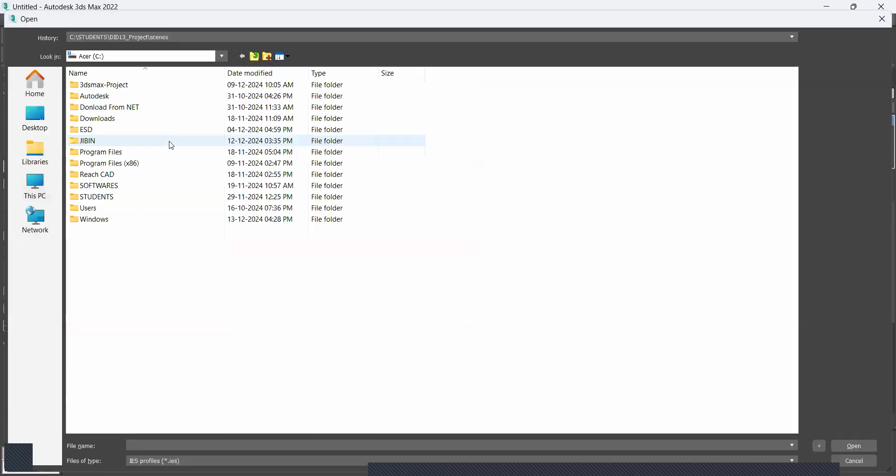
double_click(91, 141)
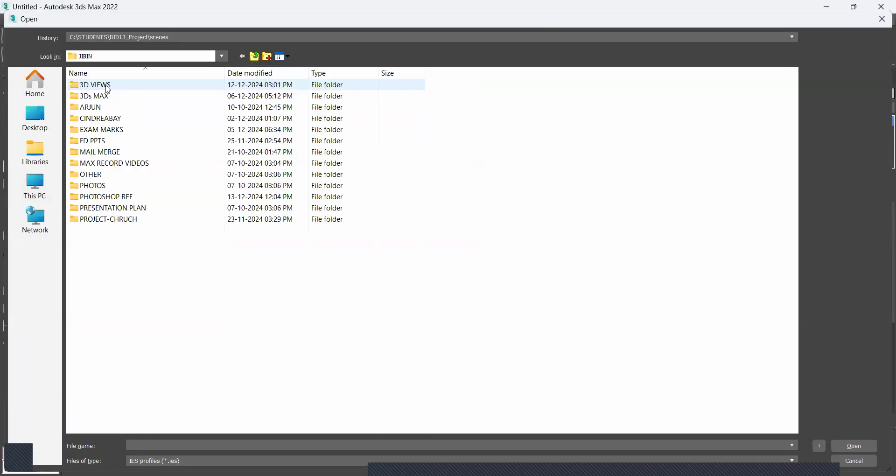
double_click(95, 97)
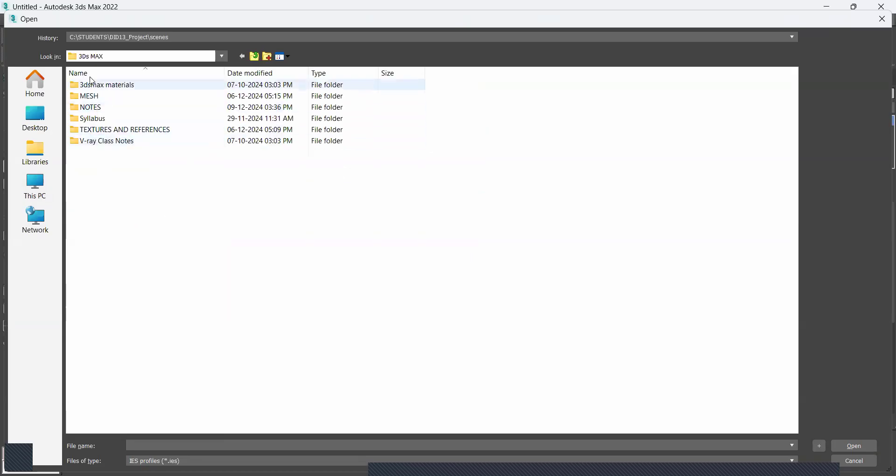
key("BackSpace")
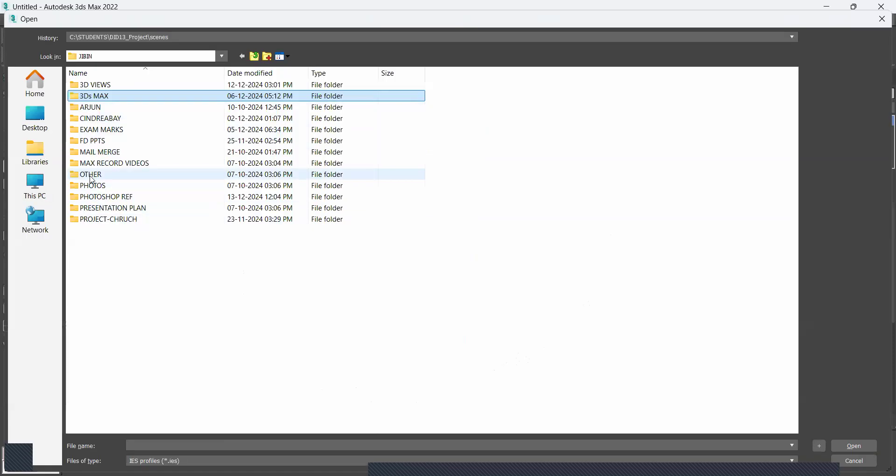
left_click(854, 461)
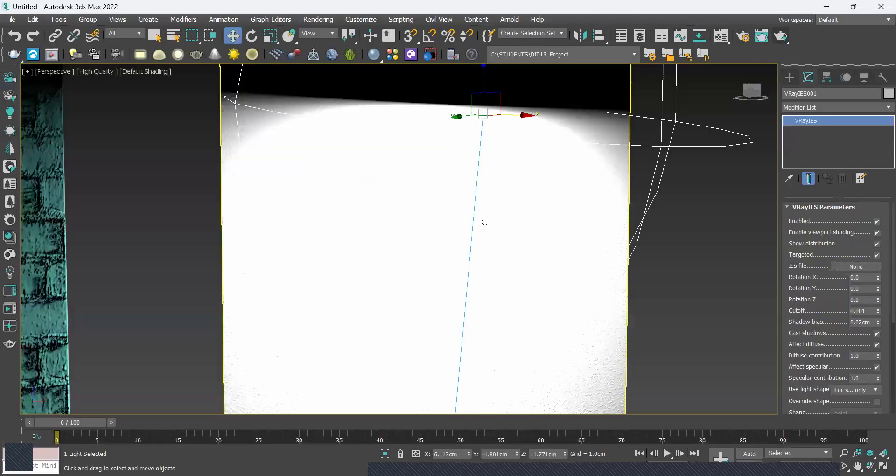
Set the VRayIES light's intensity value to 50
middle_click_drag(499, 284, 489, 283, "alt")
scroll(489, 283, "down", 4)
scroll(480, 275, "up", 4)
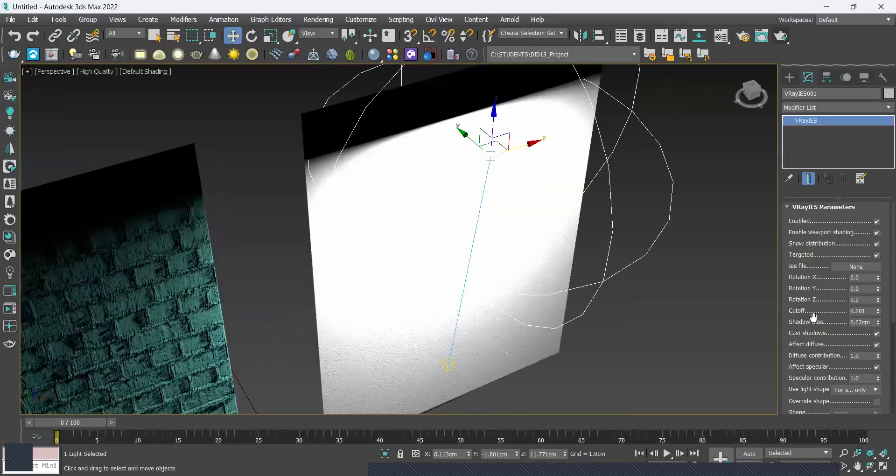
scroll(815, 317, "down", 3)
scroll(826, 344, "down", 3)
double_click(864, 372)
type("50")
key("Return")
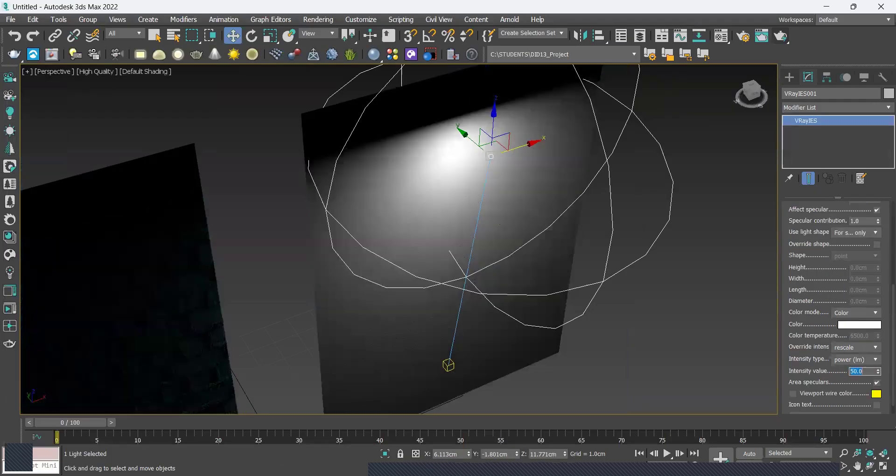
Move the VRayIES light slightly away from the stucco plane, to Y -2.182 cm
scroll(430, 180, "up", 5)
scroll(430, 180, "down", 5)
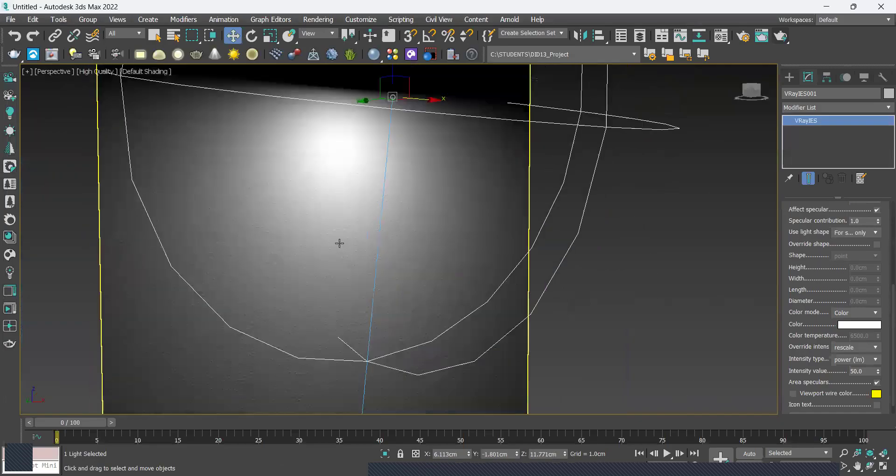
middle_click_drag(339, 243, 335, 241, "alt")
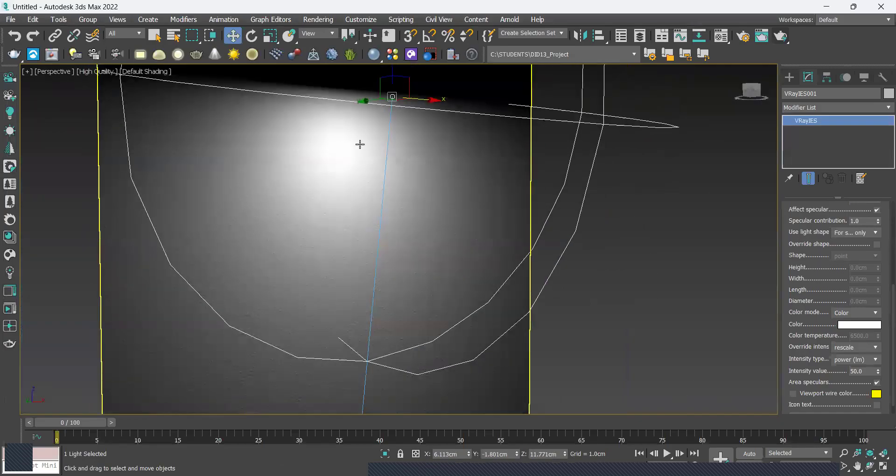
left_click_drag(390, 97, 329, 107)
Examine how the light falloff reveals the stucco bump on the plane, from near and far
middle_click_drag(390, 120, 425, 212, "alt")
scroll(358, 182, "up", 4)
scroll(400, 205, "down", 2)
scroll(399, 192, "up", 3)
scroll(424, 210, "down", 3)
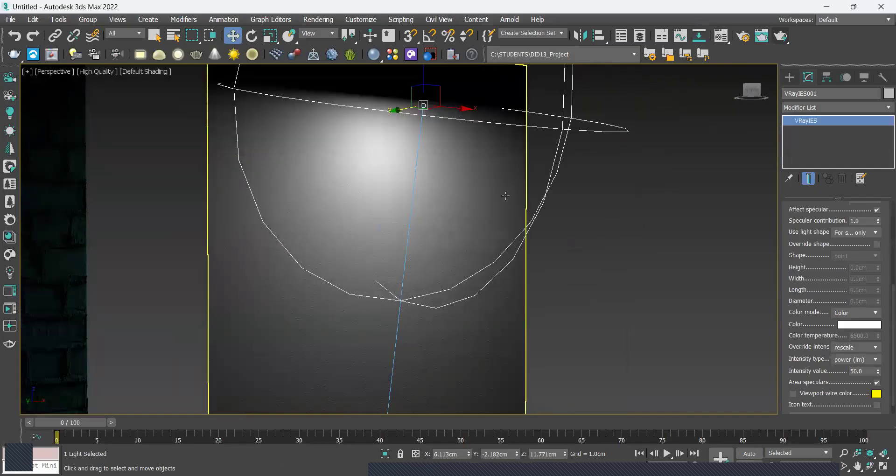
scroll(413, 152, "down", 3)
middle_click_drag(413, 152, 421, 198, "alt")
scroll(421, 198, "up", 6)
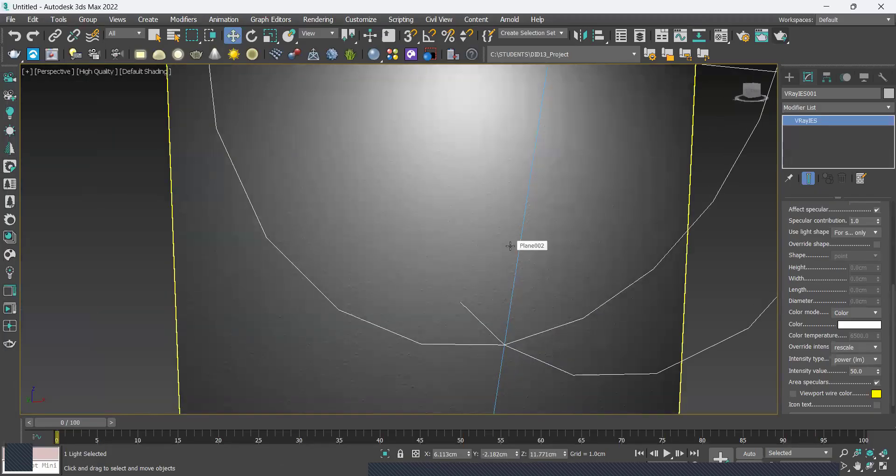
scroll(510, 246, "down", 5)
middle_click_drag(510, 246, 489, 246, "alt")
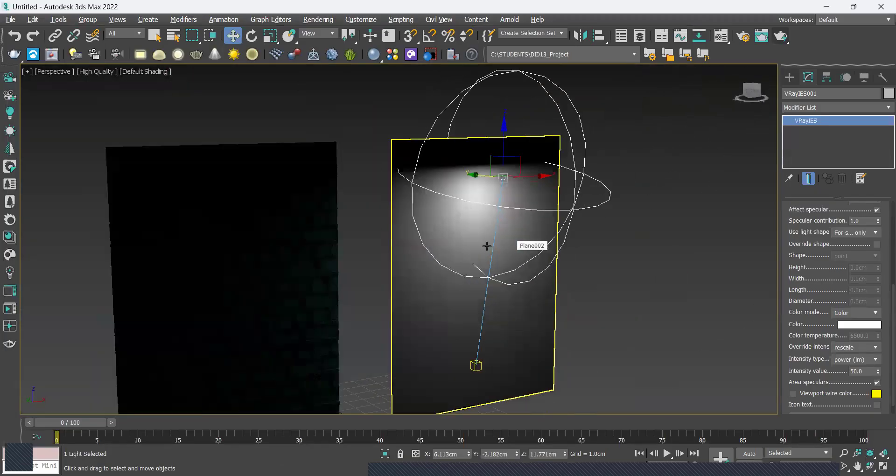
Create a flat box about 4.45 by 5.89 cm and 0.32 cm high on the ground in front of the stucco plane
left_click(651, 268)
left_click(789, 77)
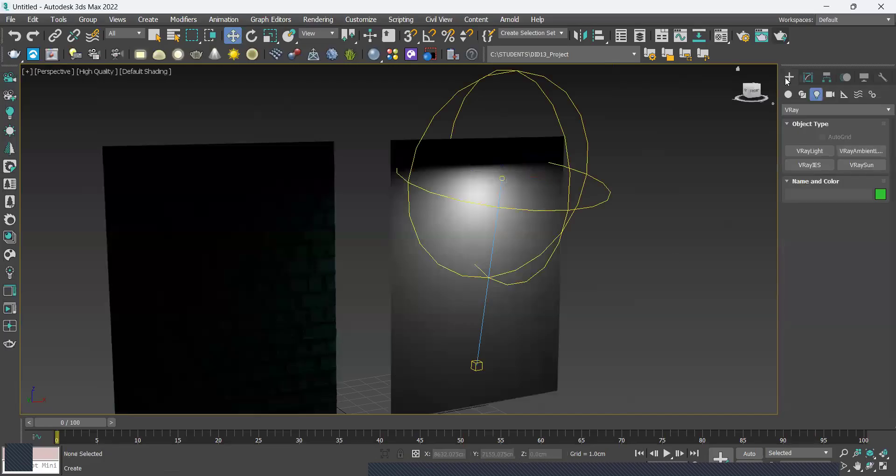
left_click(786, 95)
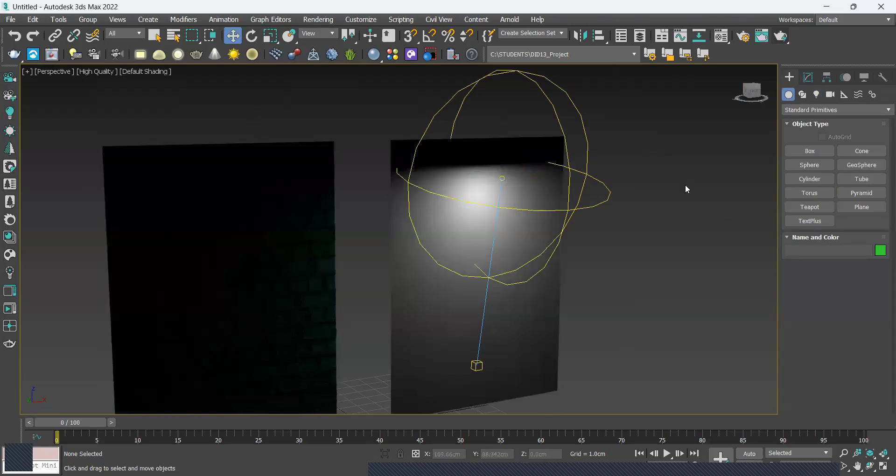
left_click(804, 149)
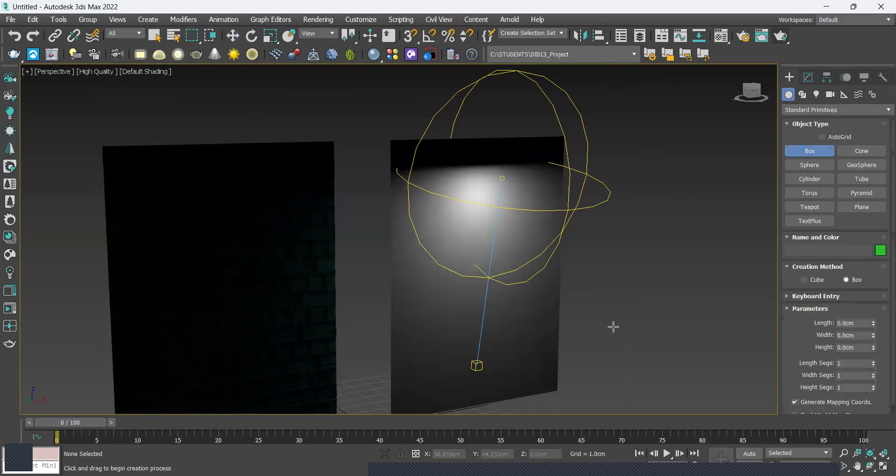
middle_click_drag(614, 326, 607, 276)
left_click_drag(568, 359, 523, 403)
key("w")
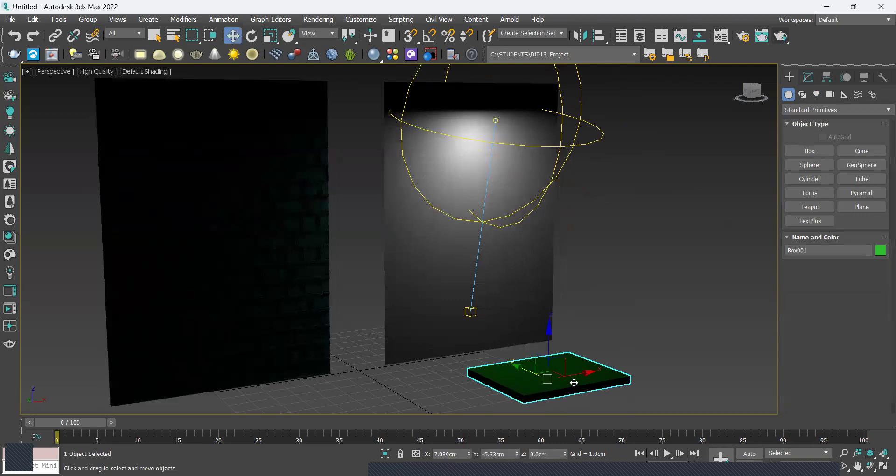
Raise the box and push it into the stucco plane below the light, at about X 6.44, Y -1.53, Z 9.50 cm
scroll(540, 362, "up", 3)
left_click_drag(537, 346, 487, 125)
middle_click_drag(486, 179, 484, 205, "alt")
scroll(488, 196, "up", 3)
middle_click_drag(509, 191, 467, 245)
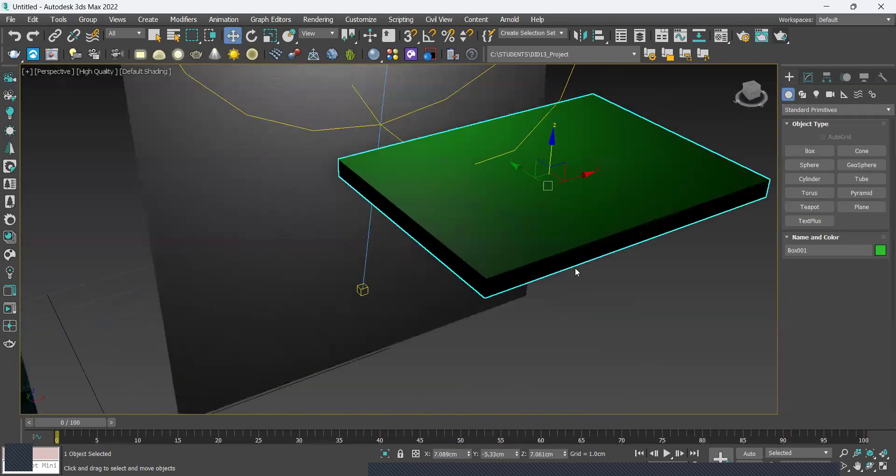
scroll(497, 210, "down", 3)
middle_click_drag(497, 210, 507, 274)
left_click_drag(536, 233, 444, 174)
left_click_drag(444, 140, 426, 74)
middle_click_drag(454, 208, 462, 270)
left_click_drag(457, 170, 473, 179)
Apply a Chamfer modifier to the box with an amount of about 0.209 cm
left_click(808, 77)
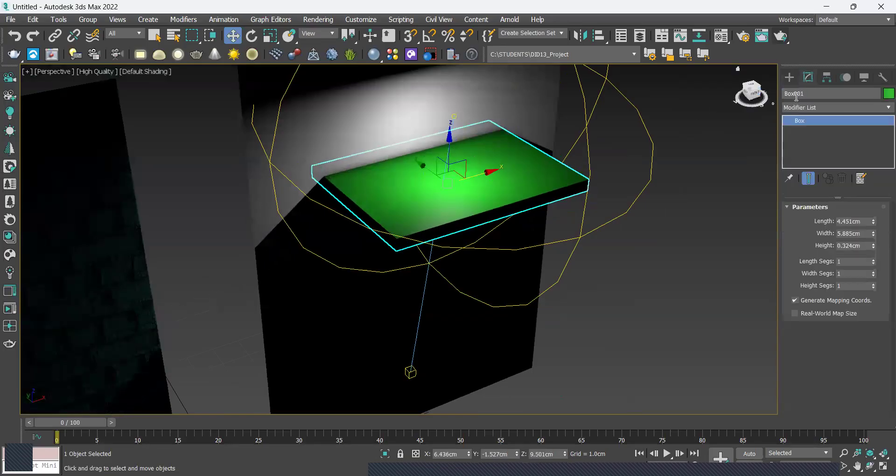
left_click(797, 107)
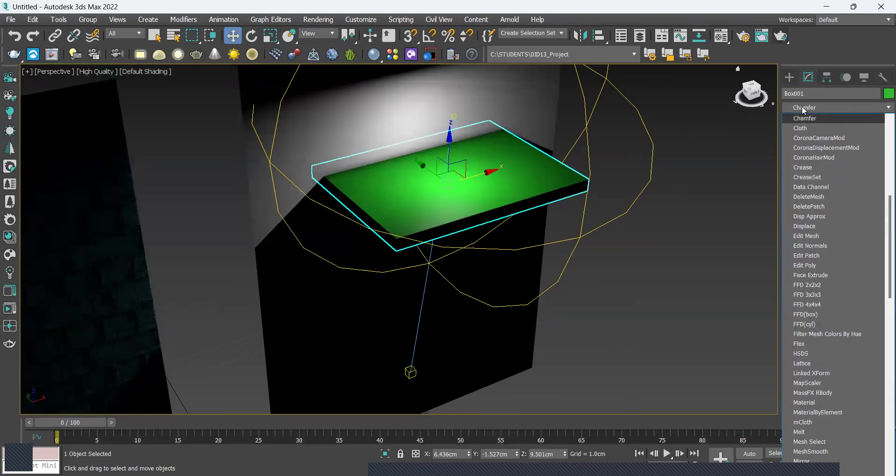
left_click(831, 118)
left_click_drag(878, 313, 865, 237)
scroll(553, 202, "up", 3)
middle_click_drag(582, 216, 562, 231, "alt")
scroll(553, 203, "up", 2)
Switch the viewport to Standard quality and round the box edges with a 0.103 cm chamfer of 11 segments
left_click(103, 71)
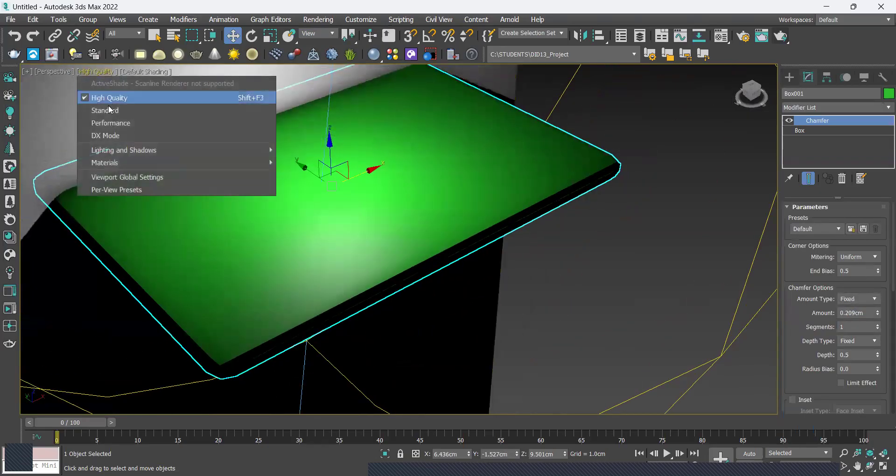
left_click(103, 110)
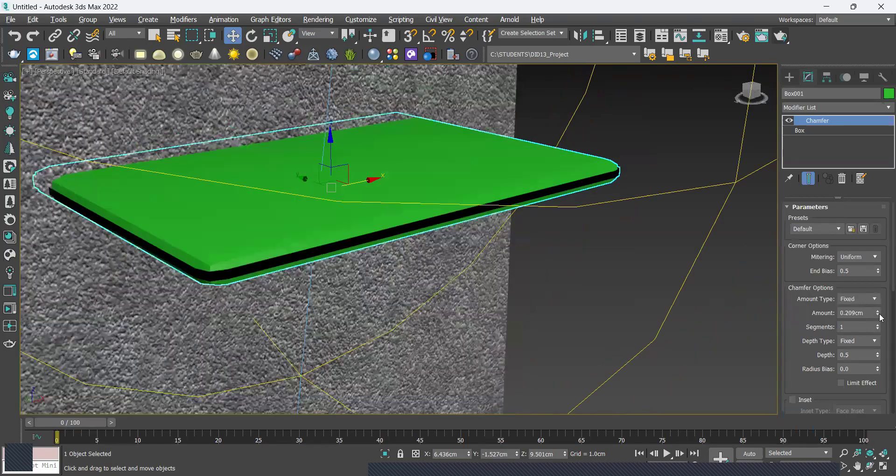
left_click_drag(878, 324, 876, 345)
middle_click_drag(480, 280, 474, 293, "alt")
scroll(473, 293, "up", 3)
scroll(469, 282, "down", 2)
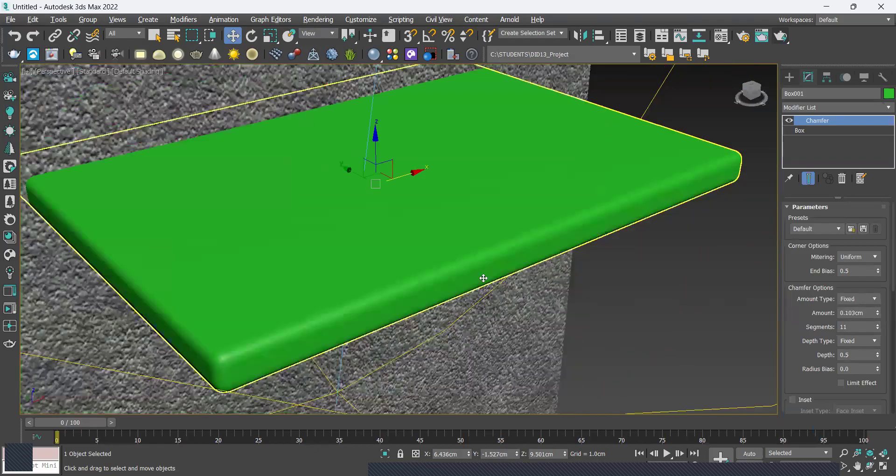
Slide the chamfered box along the X axis to 6.079 cm on the stucco plane
scroll(545, 223, "down", 3)
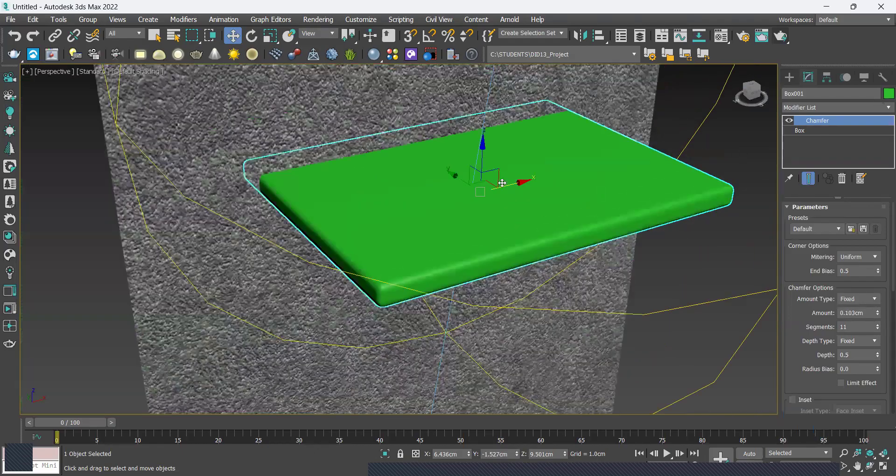
scroll(548, 238, "down", 1)
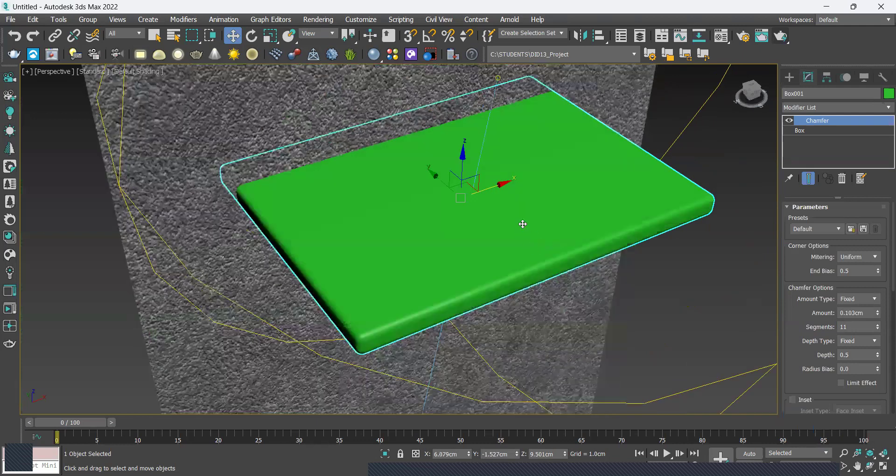
scroll(522, 224, "down", 2)
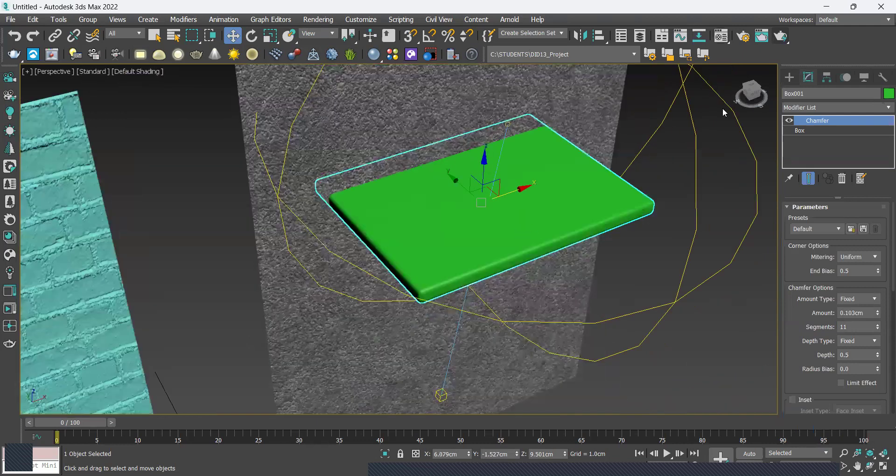
Assign the unused pink VRayMtl sample to the box and name the material chrome
key("m")
left_click(661, 96)
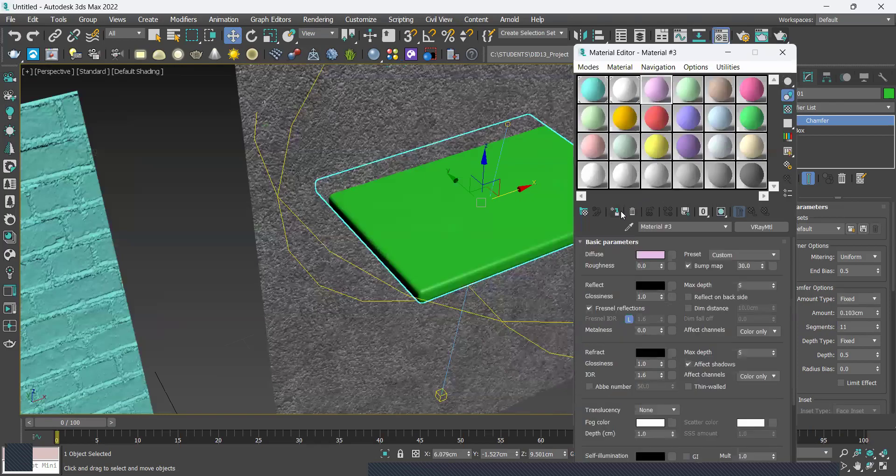
left_click(614, 211)
type("chrome")
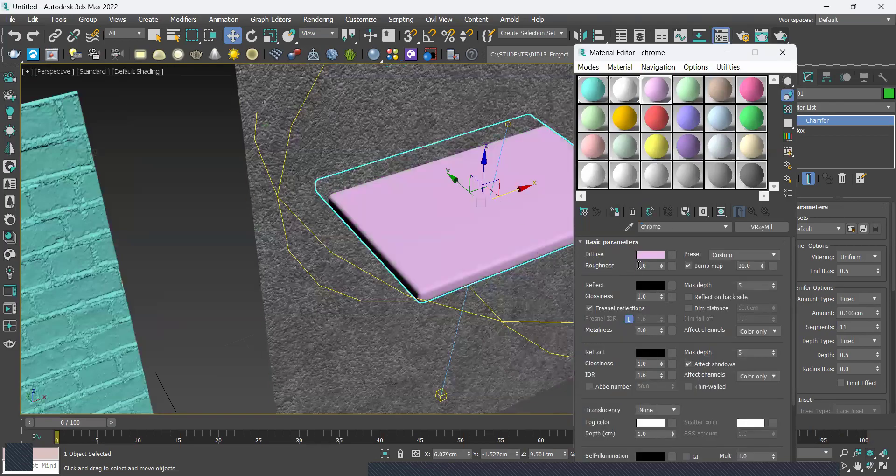
Set the chrome material's diffuse colour to dark grey RGB 15, 15, 15 and open an enlarged preview of its sample
left_click(197, 154)
left_click_drag(299, 111, 298, 73)
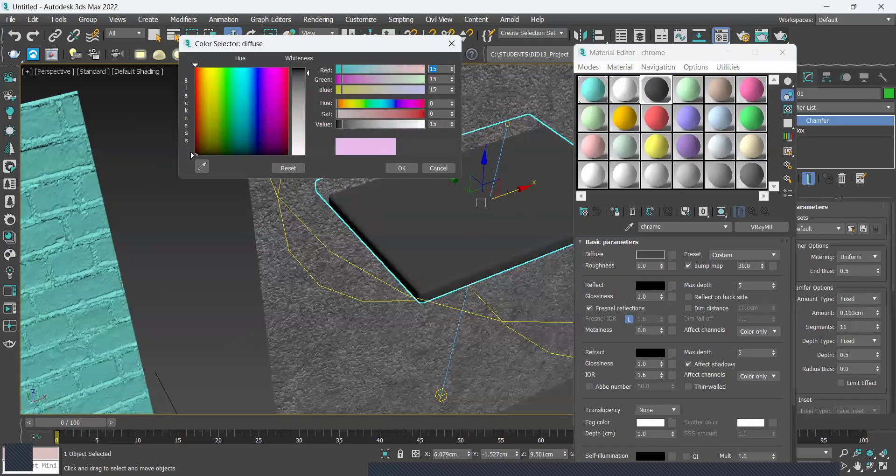
left_click(401, 168)
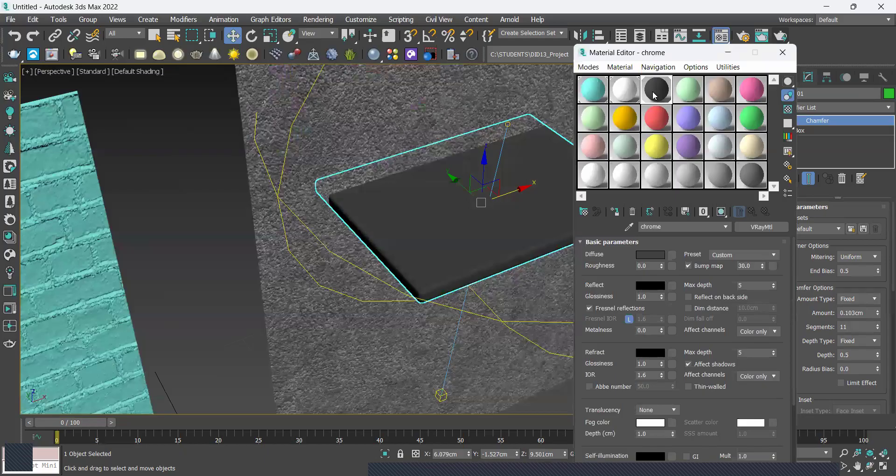
double_click(655, 89)
left_click_drag(231, 92, 191, 82)
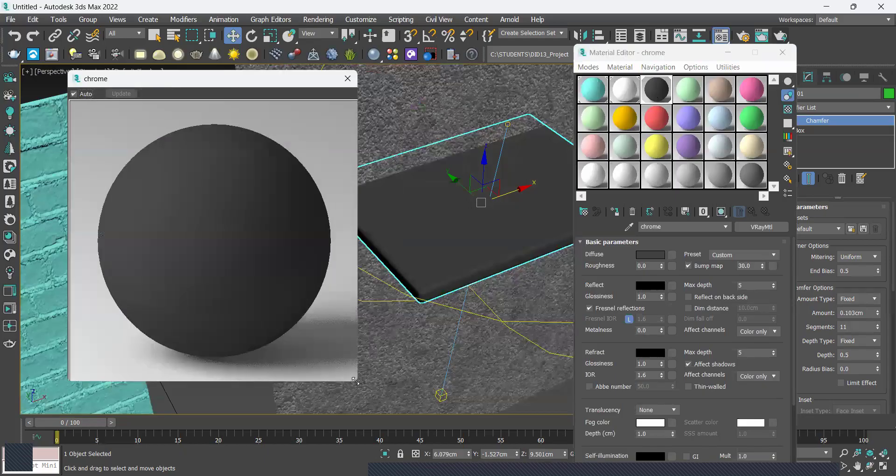
Shrink the chrome sample's preview window, reposition it over the viewport, and enable the checkered background for the sample
left_click_drag(355, 381, 197, 221)
left_click_drag(195, 92, 257, 104)
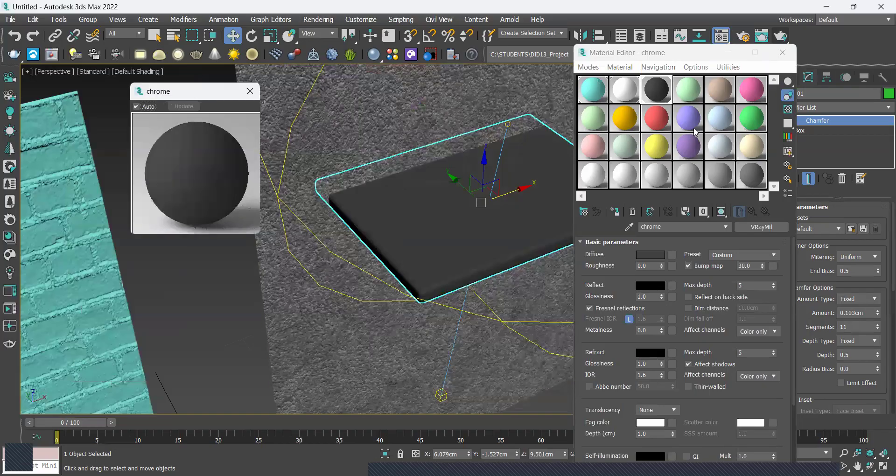
left_click(789, 110)
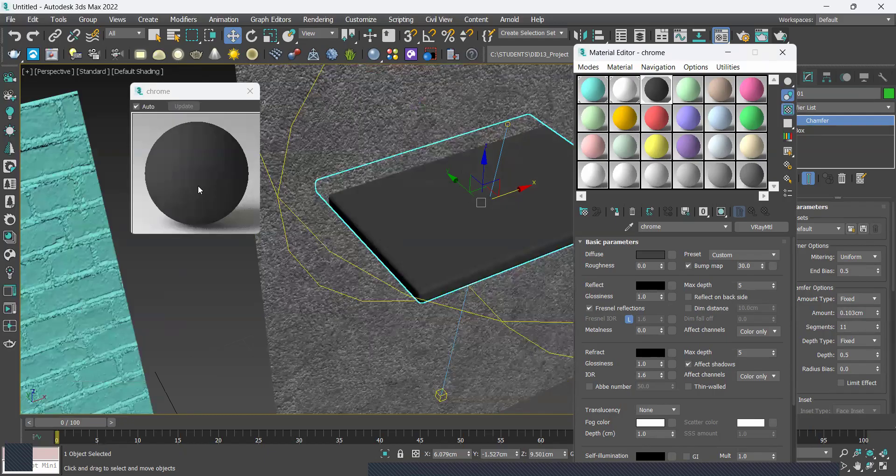
Turn off Fresnel reflections for the chrome material and set its reflection colour to light grey RGB 183, 183, 183
left_click(609, 310)
left_click_drag(310, 70, 311, 93)
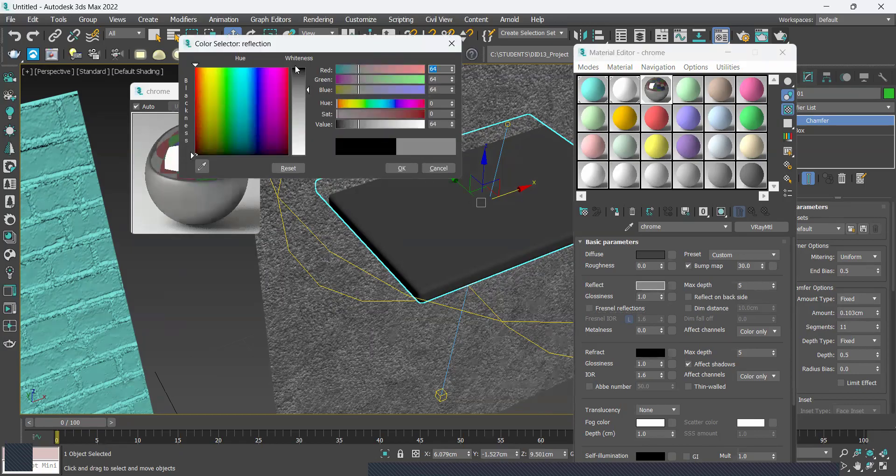
left_click_drag(269, 49, 371, 59)
left_click_drag(409, 119, 408, 136)
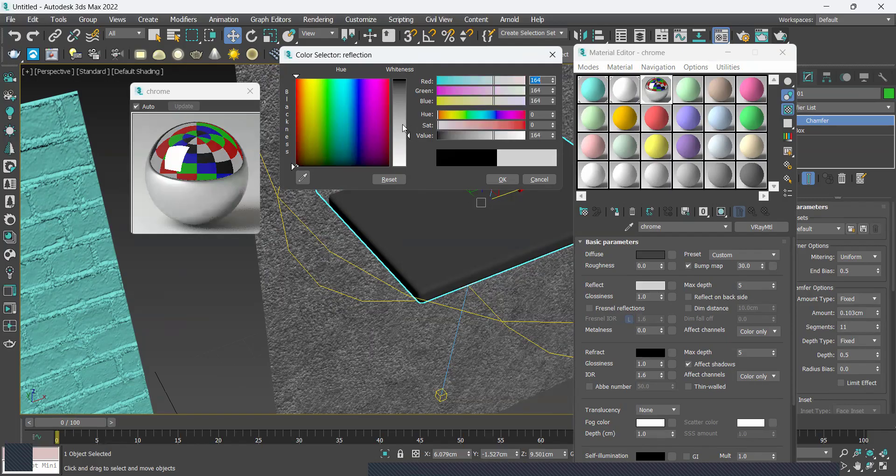
left_click_drag(409, 140, 409, 146)
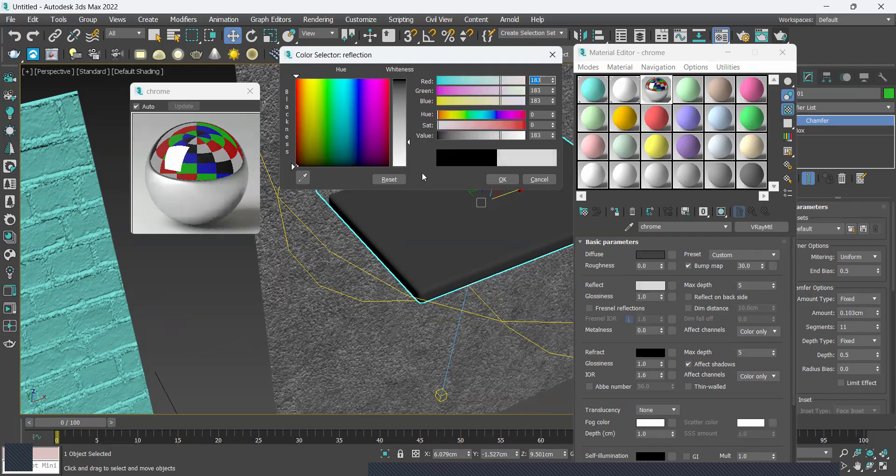
left_click(502, 180)
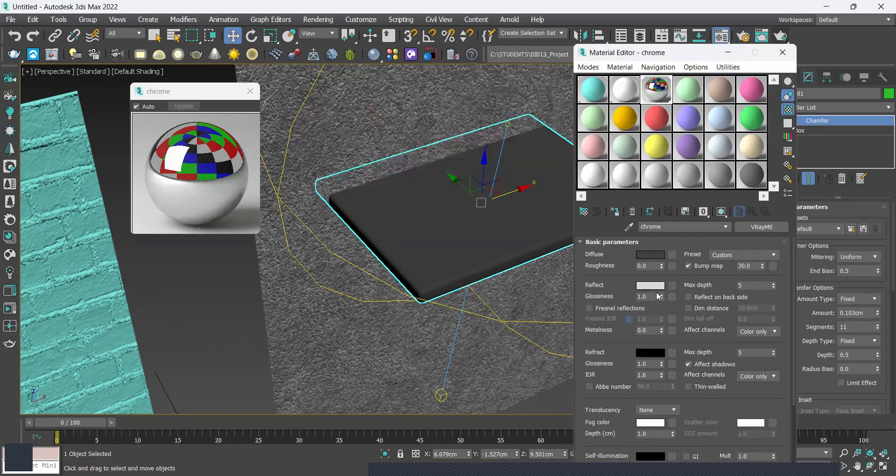
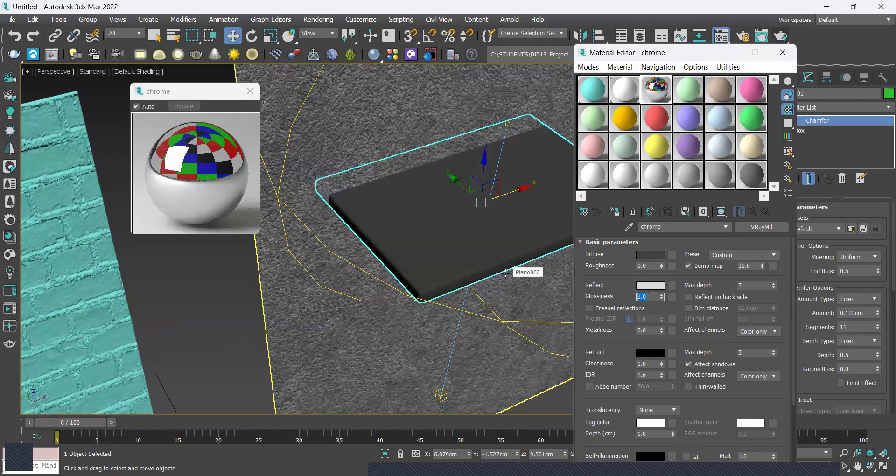
Try a reflection glossiness of 0.92 on the chrome material, and settle on 0.81 for blurrier reflections
type(".")
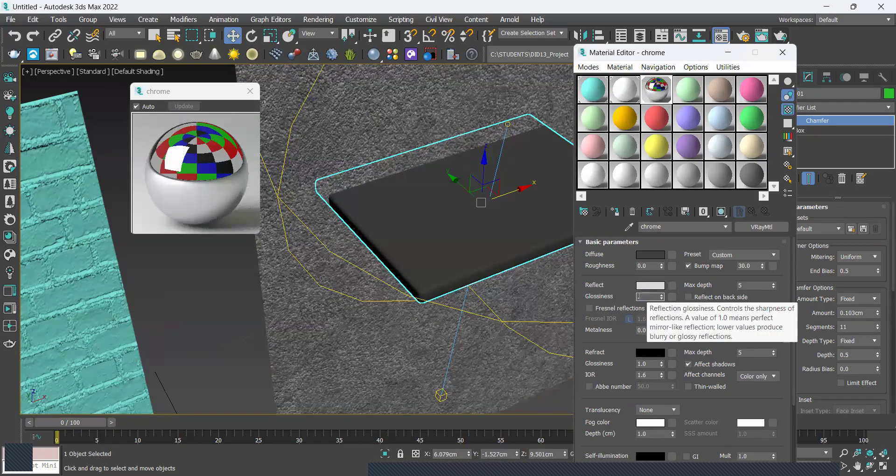
type("92")
key("Return")
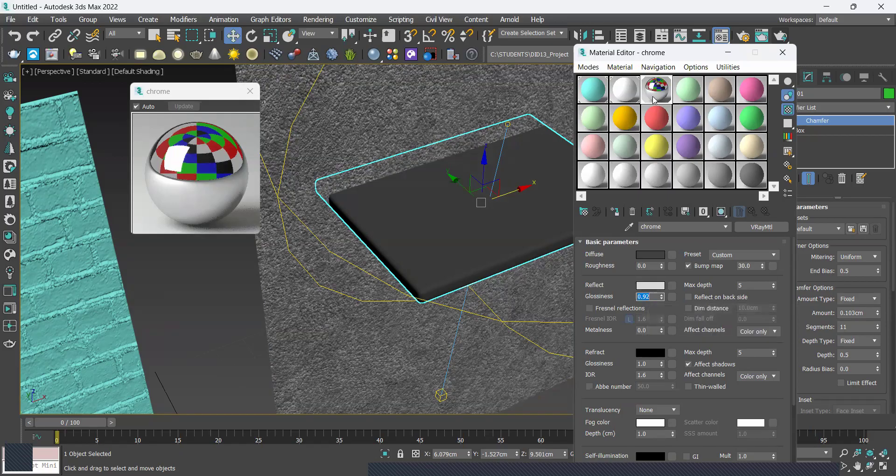
type(".81")
key("Return")
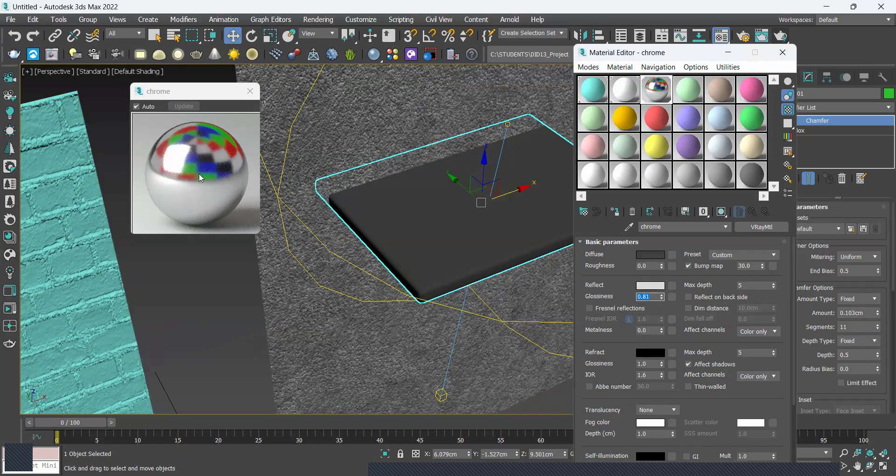
Darken the chrome's diffuse colour to RGB 8, 8, 8 and its reflection colour to grey RGB 140, 140, 140
left_click(644, 254)
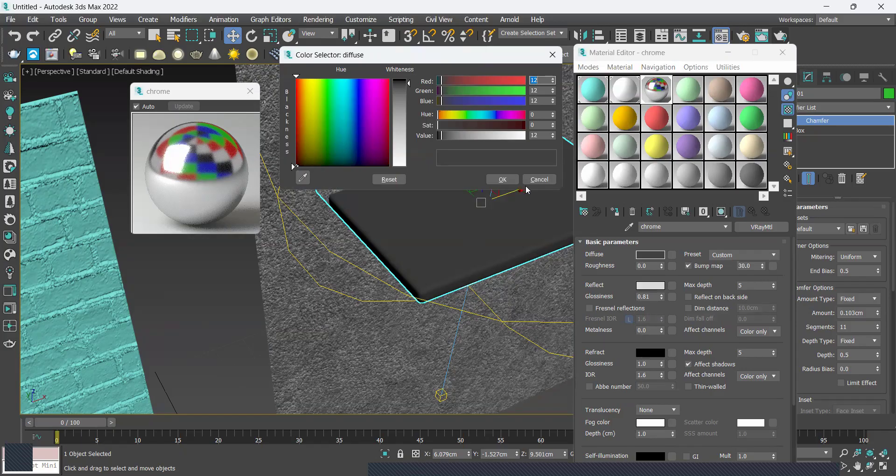
left_click_drag(410, 83, 411, 81)
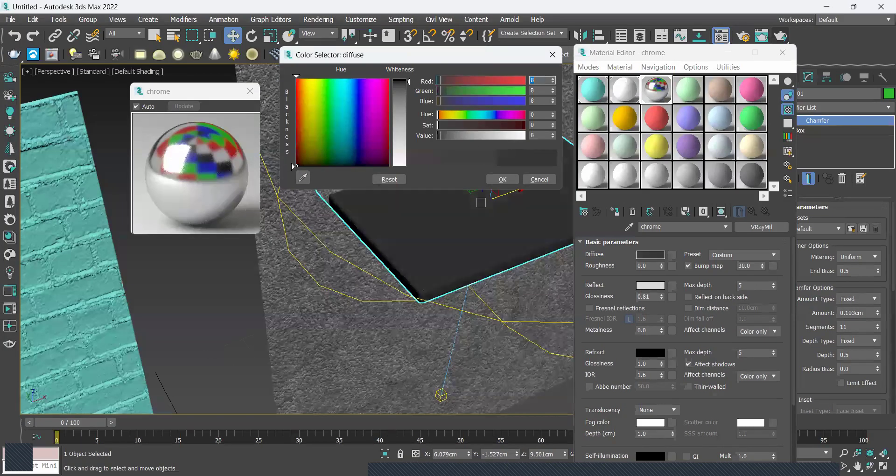
left_click(502, 180)
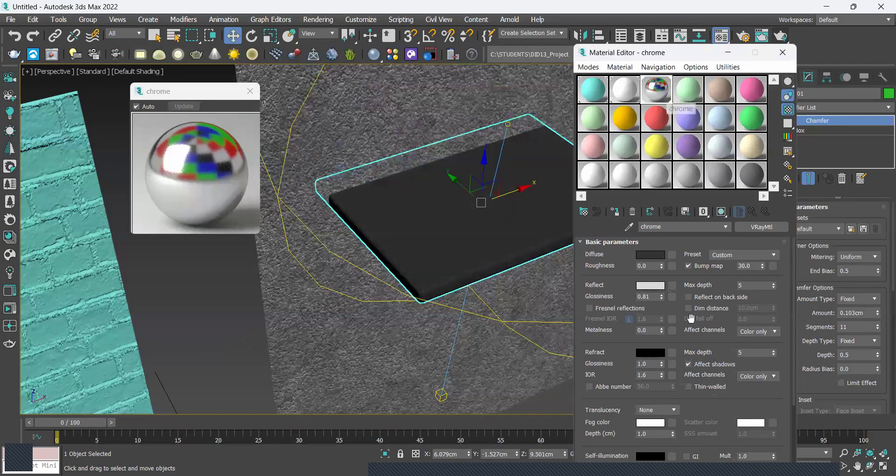
left_click(651, 286)
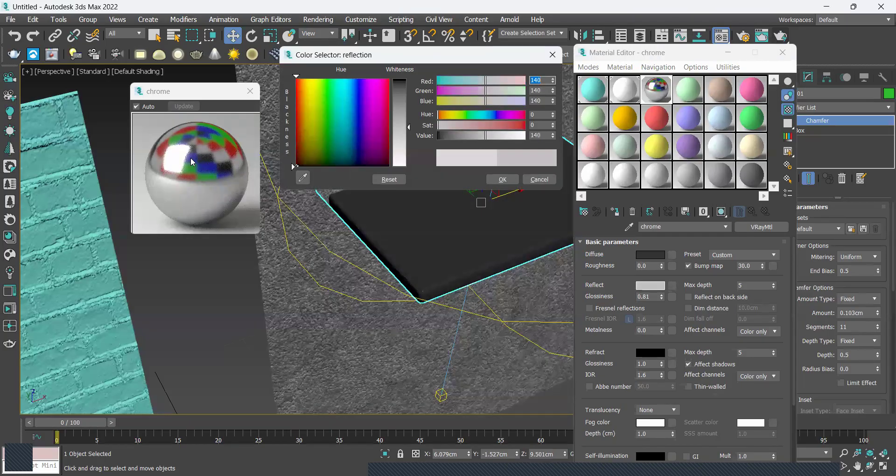
left_click(502, 179)
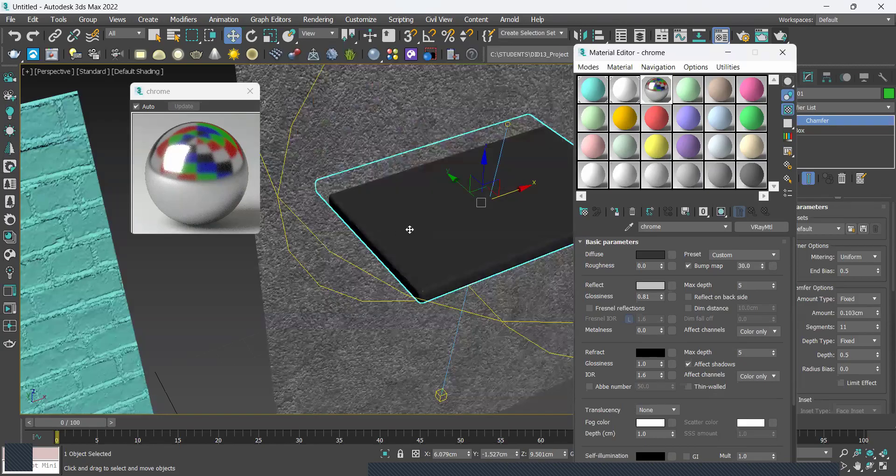
Close the material editor and create a small upright cylinder beside the chamfered chrome box
middle_click_drag(409, 230, 373, 249)
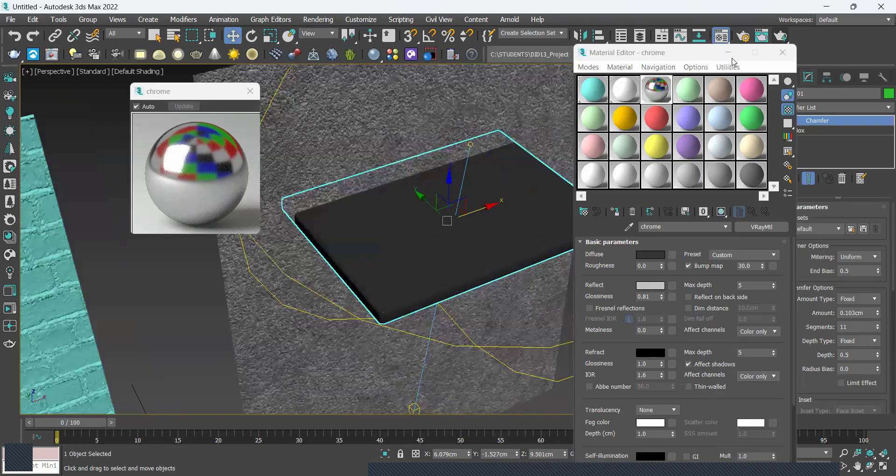
left_click(783, 52)
left_click(789, 77)
left_click(810, 179)
left_click(698, 342)
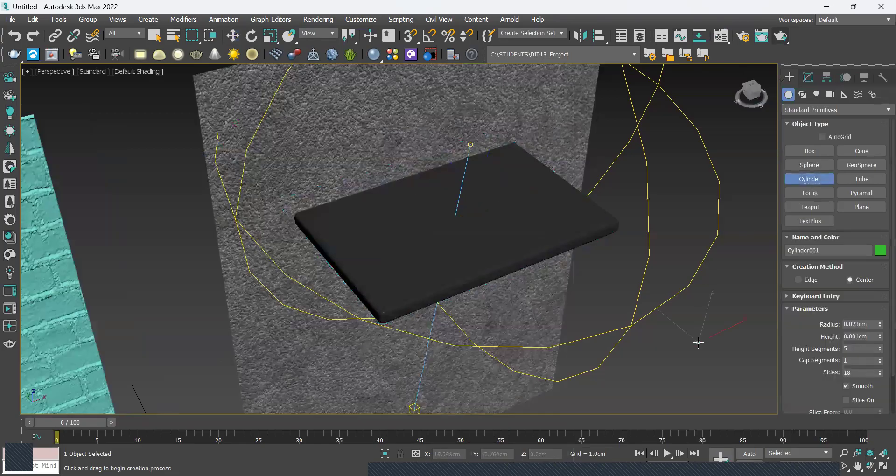
left_click(699, 311)
Align the cylinder to the chrome box and clone it twice along Y at 1.314 cm spacing to line one short edge
key("alt+a")
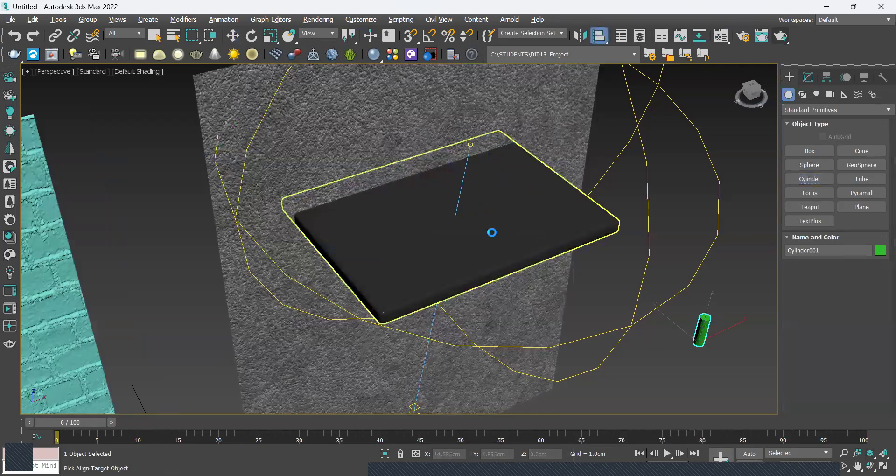
left_click(491, 232)
left_click(462, 339)
left_click_drag(460, 211, 521, 172)
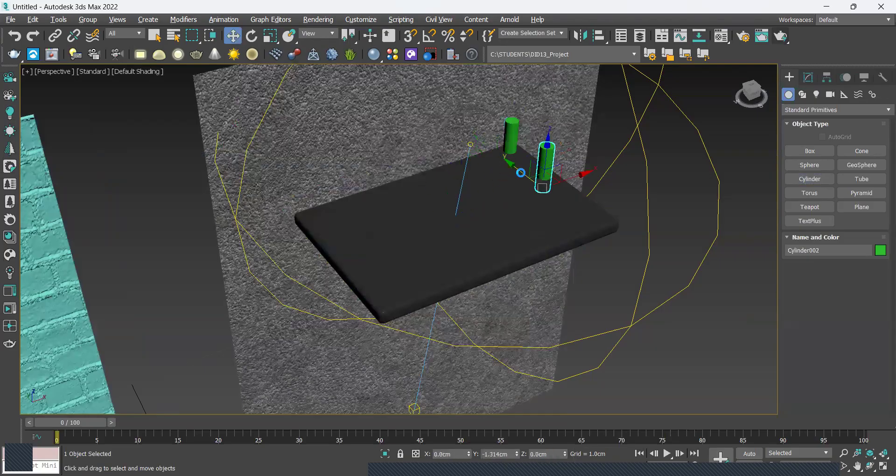
left_click(467, 293)
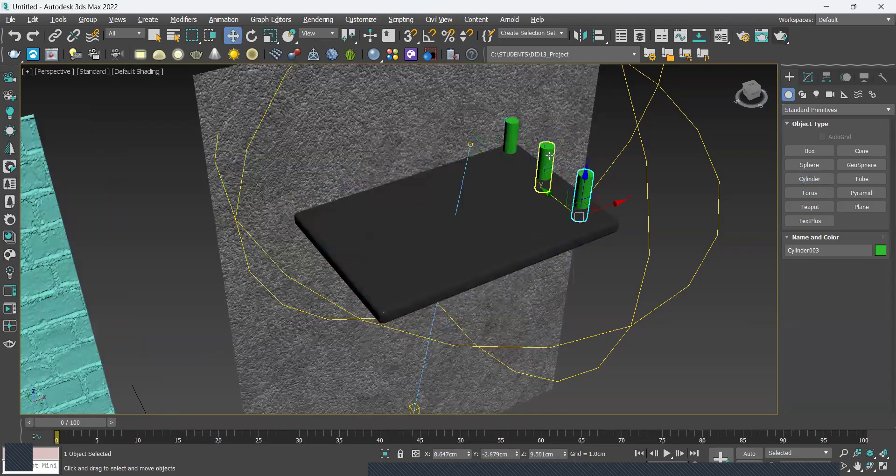
Select the three cylinders and copy them -4.867 cm along X to the box's opposite short edge
left_click(549, 155, "ctrl")
left_click(512, 144, "ctrl")
left_click(512, 152, "ctrl")
left_click(577, 115, "ctrl")
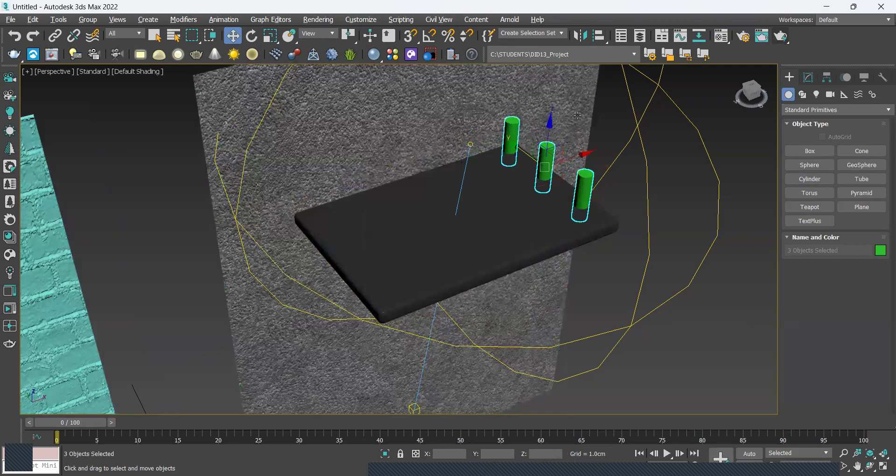
left_click_drag(572, 142, 380, 208, "shift")
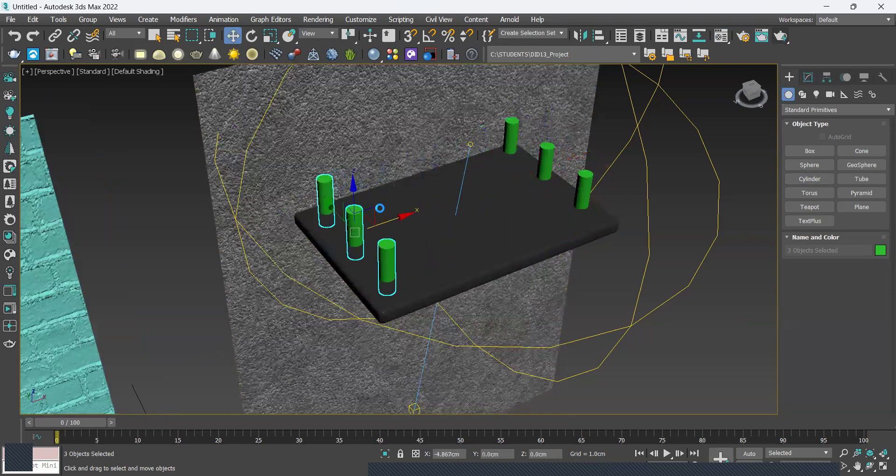
left_click(455, 293)
Select all six similar cylinders and assign the chrome material to them
right_click(586, 174)
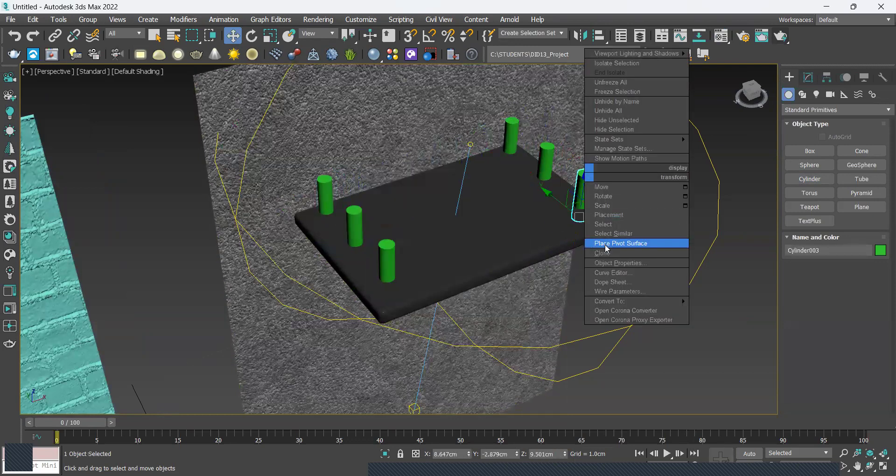
left_click(614, 234)
left_click(722, 36)
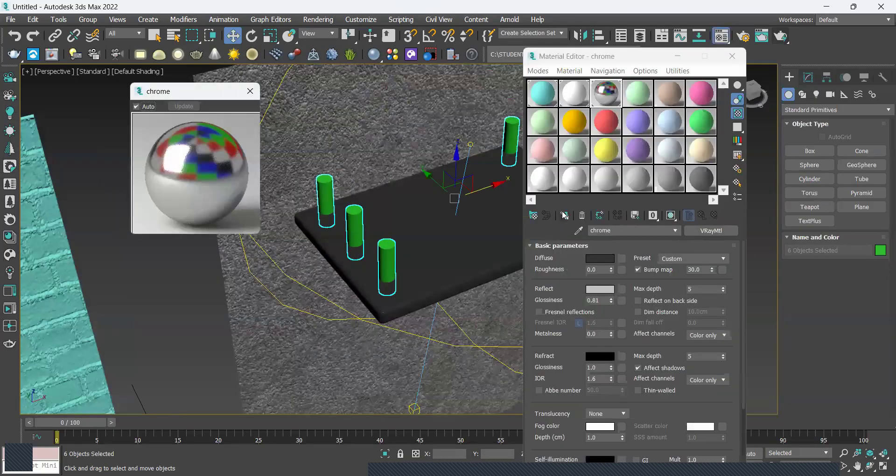
left_click(564, 215)
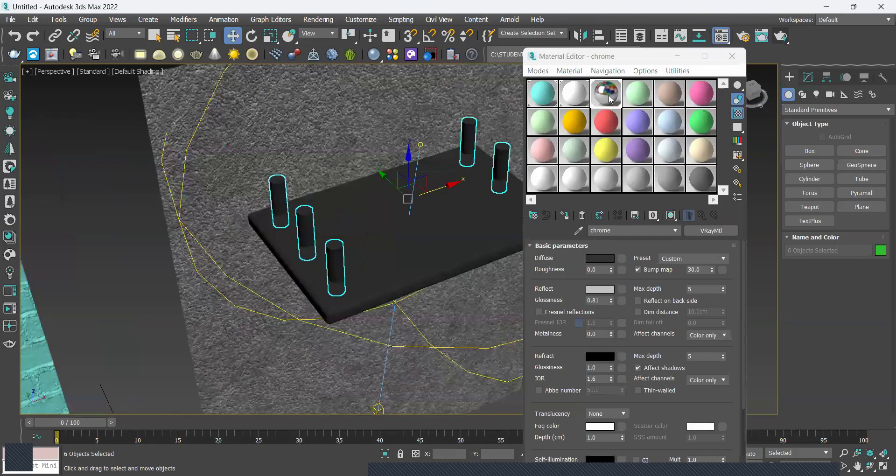
Copy the chrome material into the adjacent sample slot, name it Aluminium, and set its diffuse colour to RGB 68, 68, 68
left_click(636, 97)
left_click(630, 231)
type("Aluminium")
left_click(603, 258)
left_click_drag(408, 88, 409, 103)
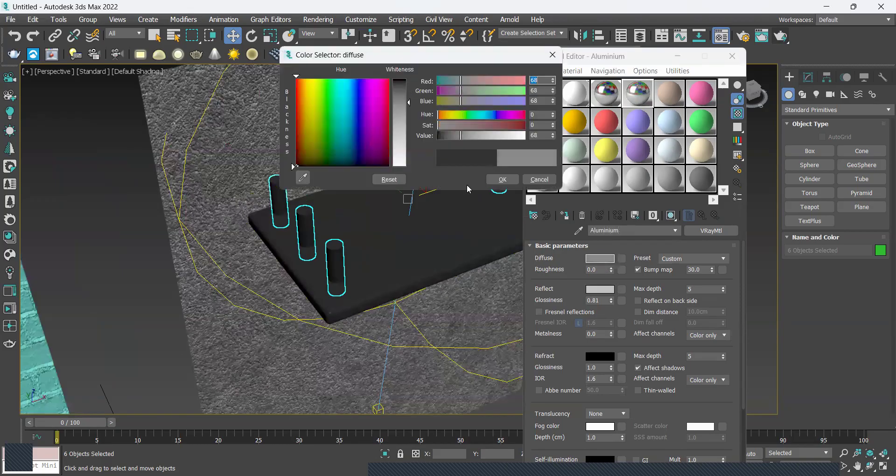
left_click(499, 179)
Set Aluminium's reflection colour to RGB 195, 195, 195 and glossiness to 0.74, and check its enlarged preview
left_click(601, 289)
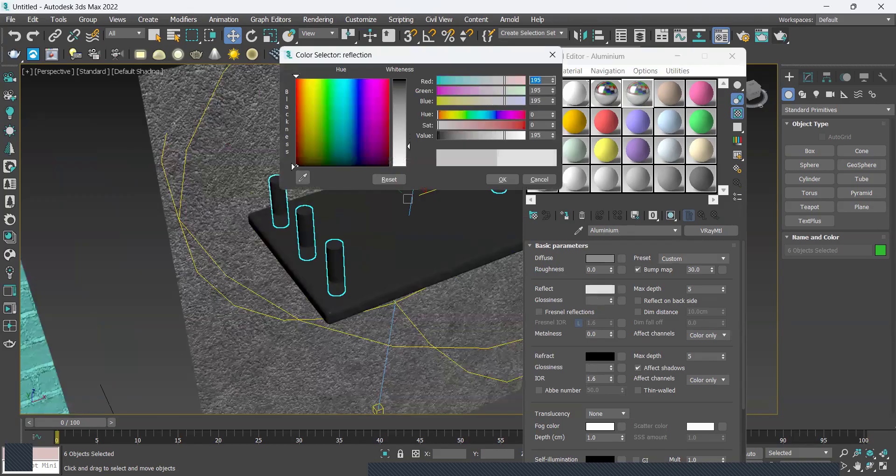
left_click(502, 179)
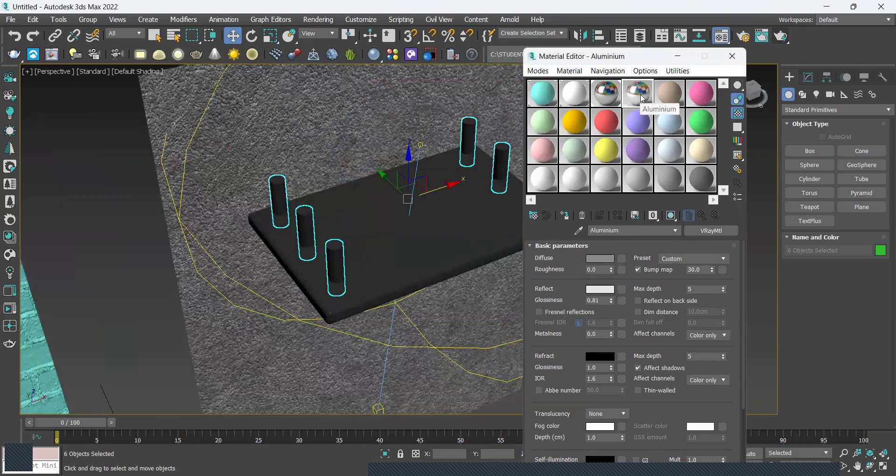
left_click(610, 303)
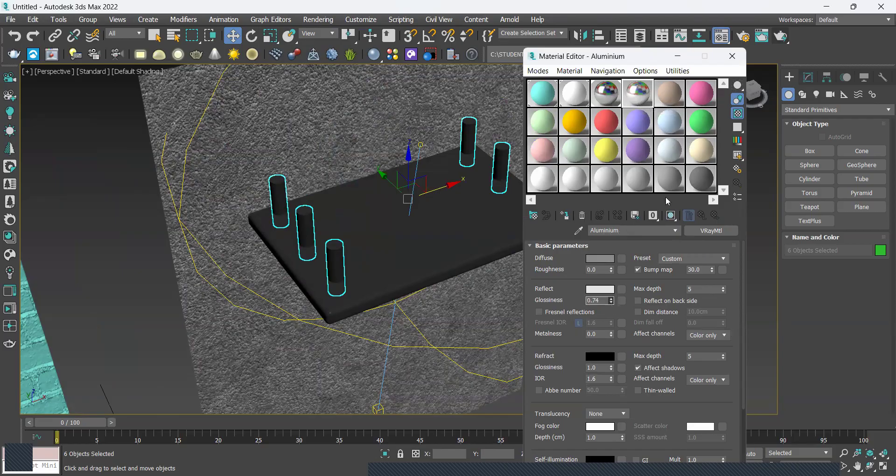
double_click(639, 97)
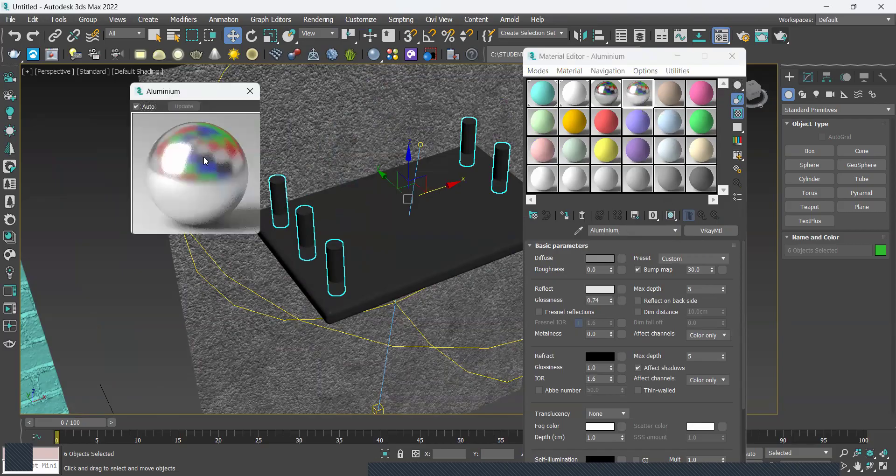
left_click(247, 94)
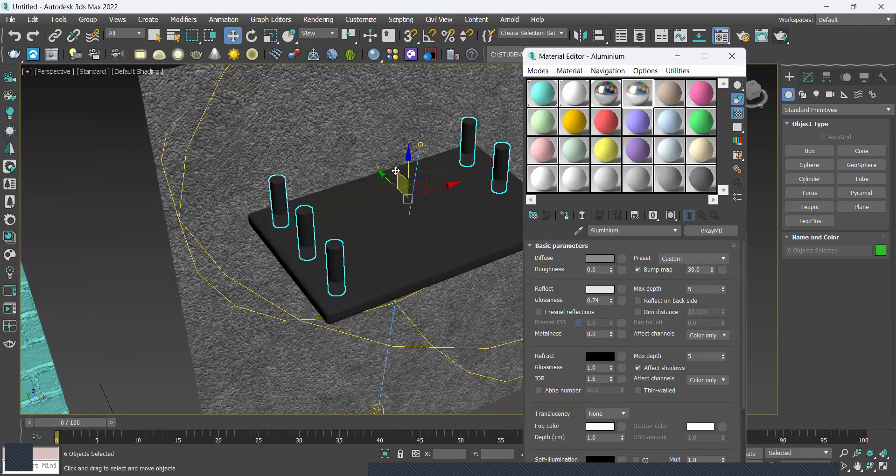
left_click(741, 62)
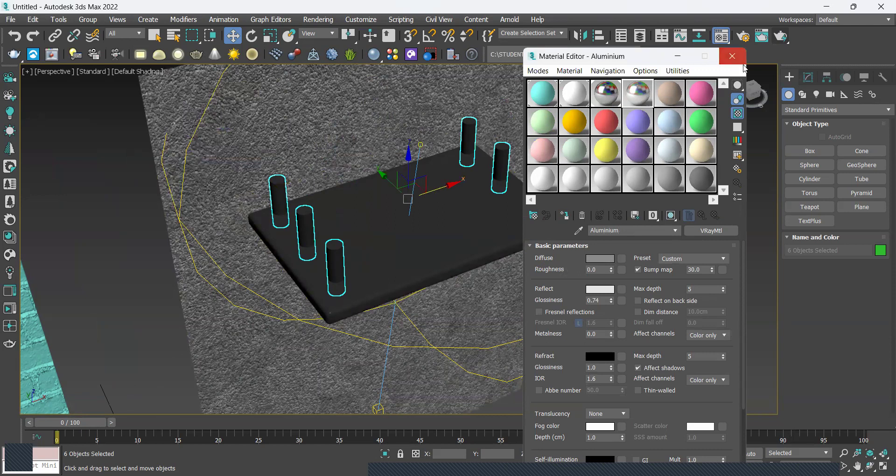
Create a flat box about 6.5 cm wide and 2.2 cm long across the chrome base in the Top view
left_click(811, 151)
key("alt+w")
key("alt+w")
left_click_drag(453, 238, 578, 280)
left_click(572, 272)
Raise the new box along Z to 10.473 cm in the Front view so it sits above the cylinders
key("w")
key("alt+w")
middle_click(444, 216)
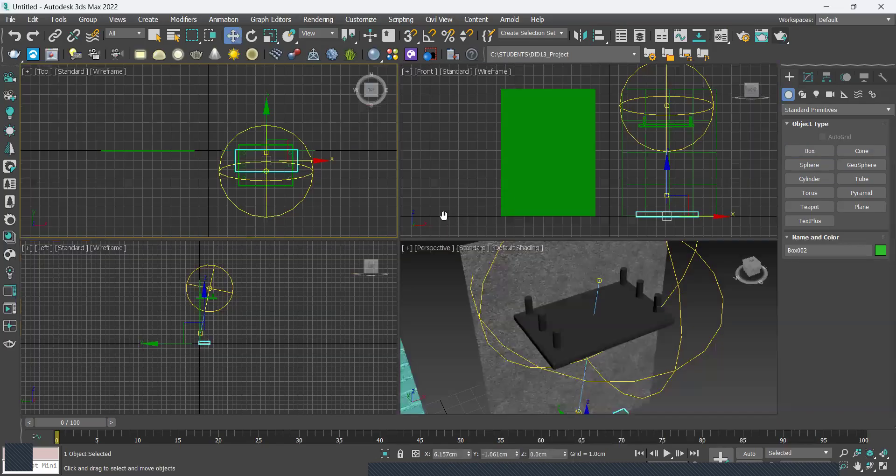
key("alt+w")
left_click_drag(555, 321, 555, 123)
key("alt+w")
middle_click(615, 321)
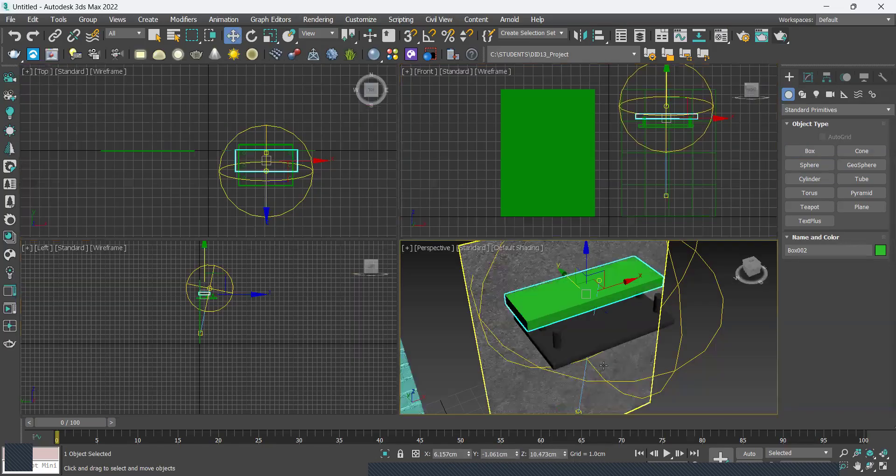
Reduce the upper box's height to about 0.104 cm and lower it along Z to about 10.403 cm, just below the cylinder tops
key("alt+w")
left_click(808, 77)
double_click(854, 245)
type("1.6")
key("Return")
type("0.8")
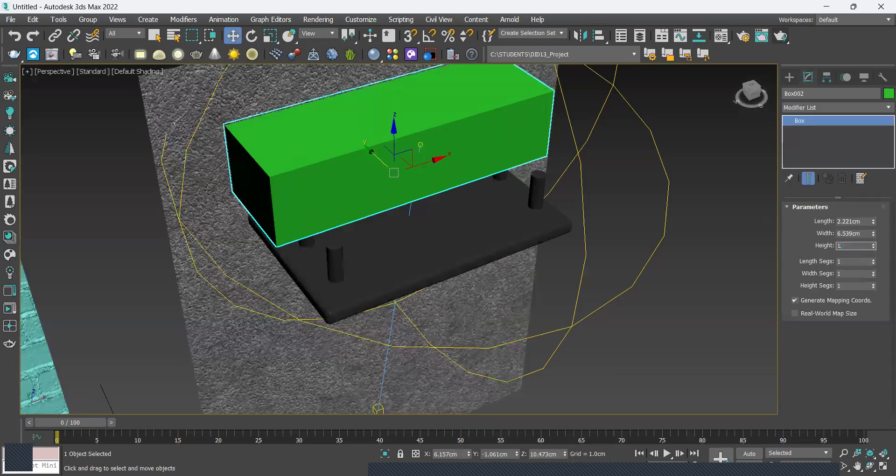
key("Return")
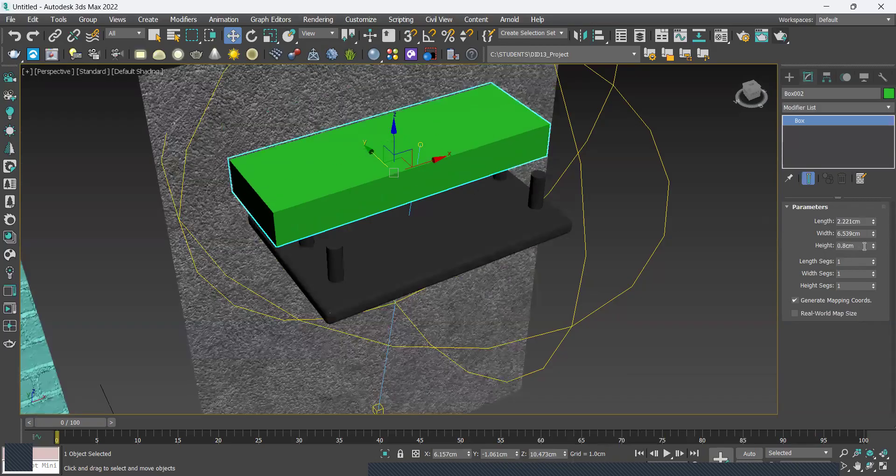
left_click_drag(873, 247, 874, 312)
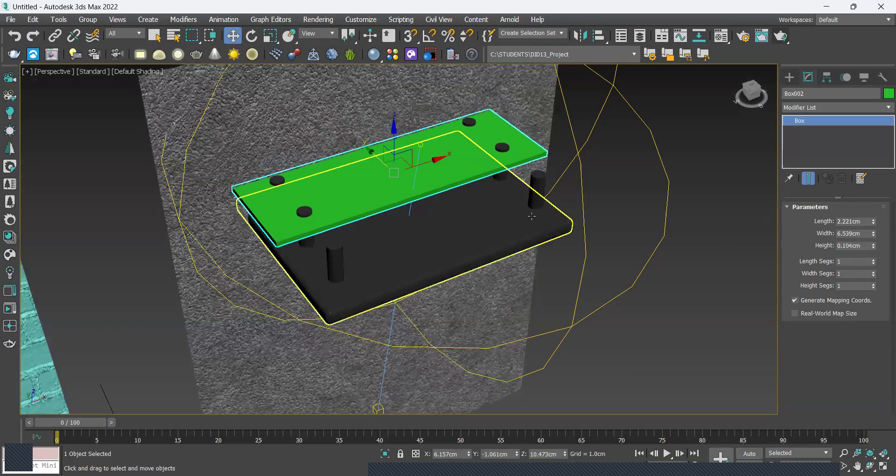
left_click_drag(394, 146, 394, 149)
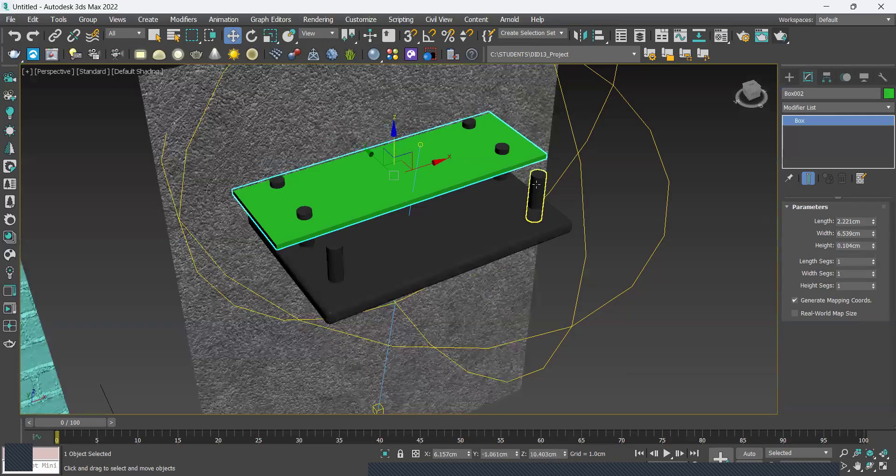
Assign the tan VRayMtl sample to the thin box, set its diffuse colour to black and its refraction colour to white, RGB 255, 255, 255
key("m")
left_click(664, 95)
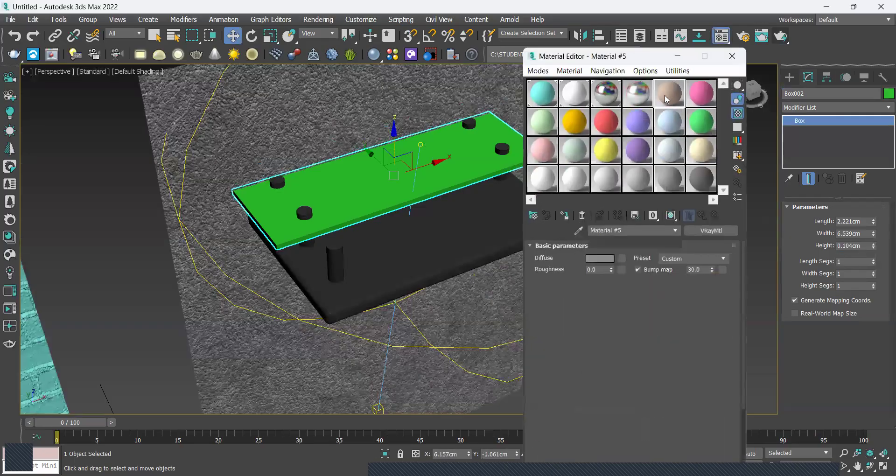
left_click(602, 263)
left_click_drag(454, 125, 420, 124)
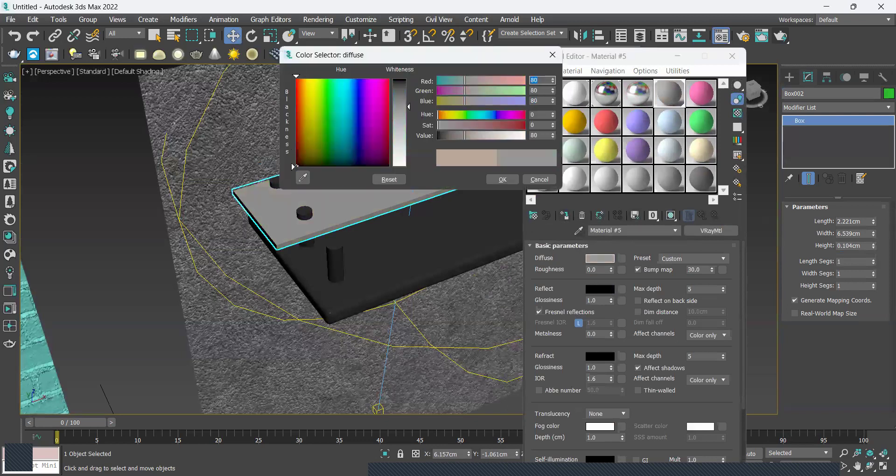
left_click_drag(500, 135, 427, 135)
left_click(512, 181)
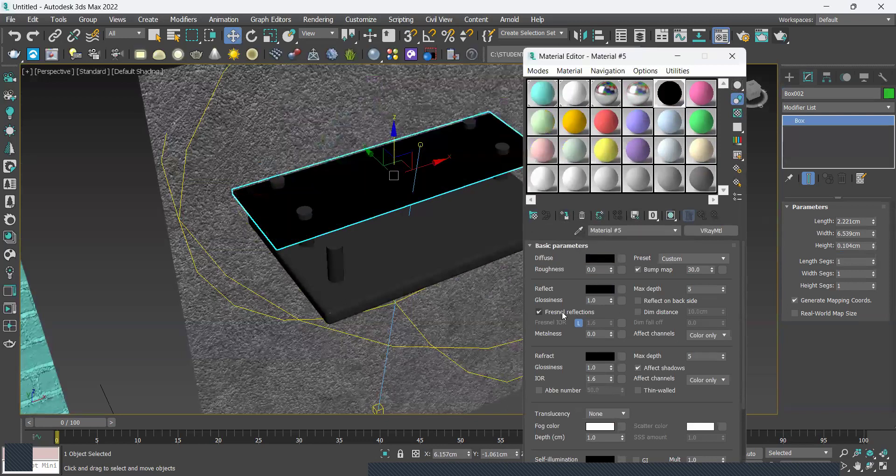
left_click(605, 359)
left_click(400, 162)
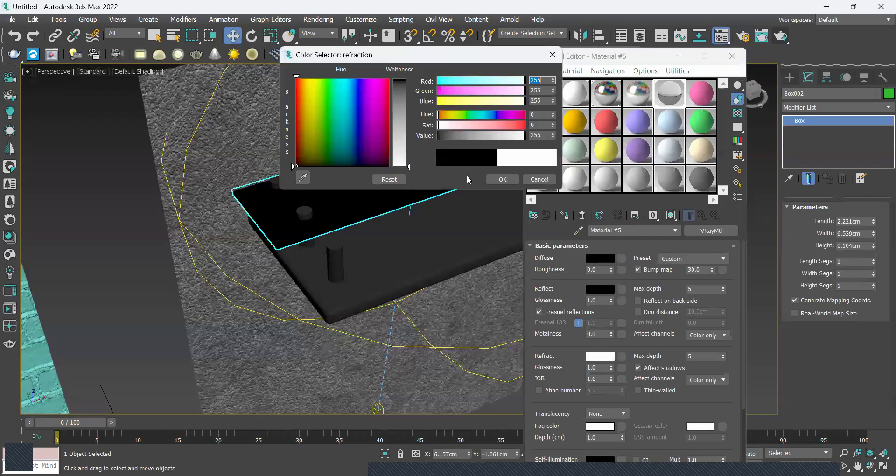
left_click(500, 182)
Isolate the thin box, convert it to an editable poly, and select its large upper and lower polygons
scroll(346, 192, "down", 3)
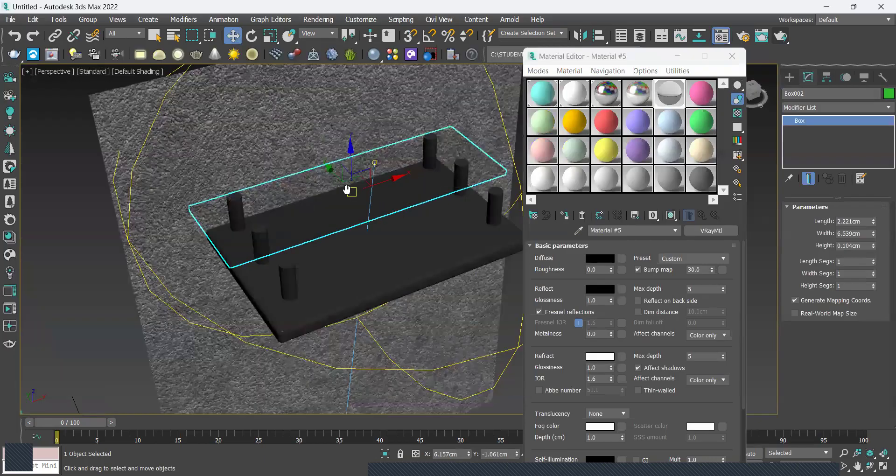
scroll(346, 189, "up", 6)
right_click(365, 199)
mouse_move(418, 319)
left_click(486, 331)
left_click(846, 220)
left_click(431, 247)
middle_click_drag(461, 286, 421, 242, "alt")
left_click(442, 262, "ctrl")
middle_click_drag(448, 271, 339, 276, "alt")
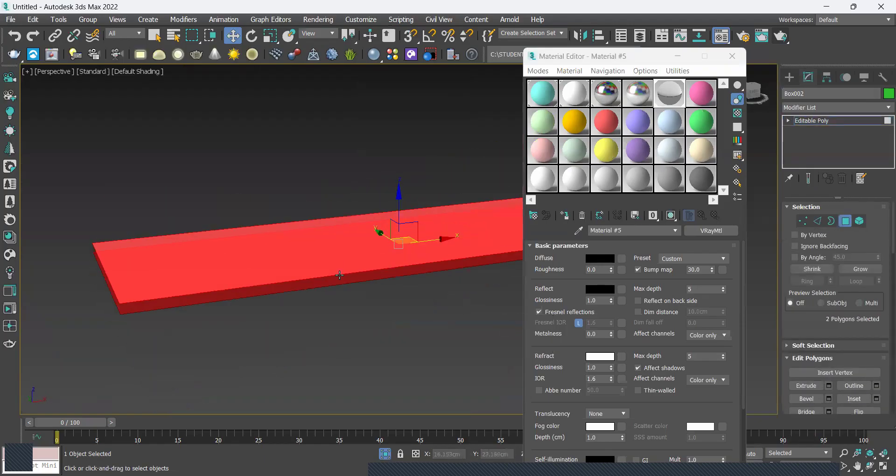
Name the clear refractive material glass and assign it to the two selected polygons
left_click(601, 230)
type("glass")
key("Return")
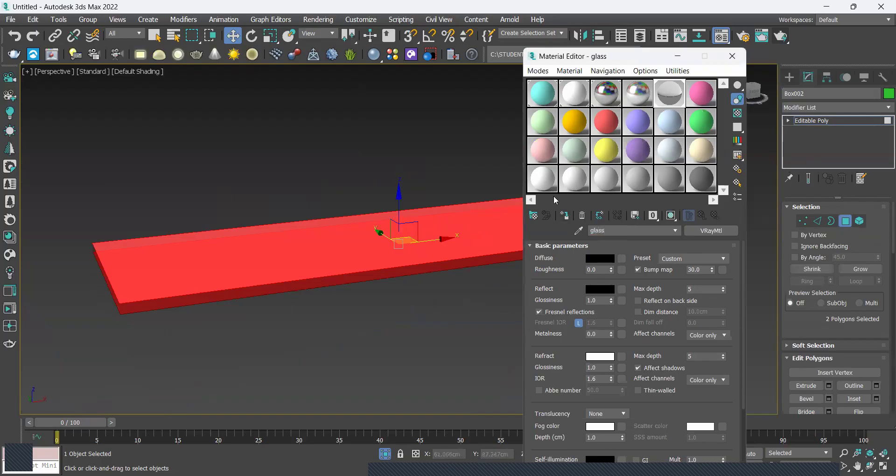
Invert the selection to the four edge polygons, apply the green sample material, and set its diffuse colour to RGB 62, 165, 0
left_click(32, 19)
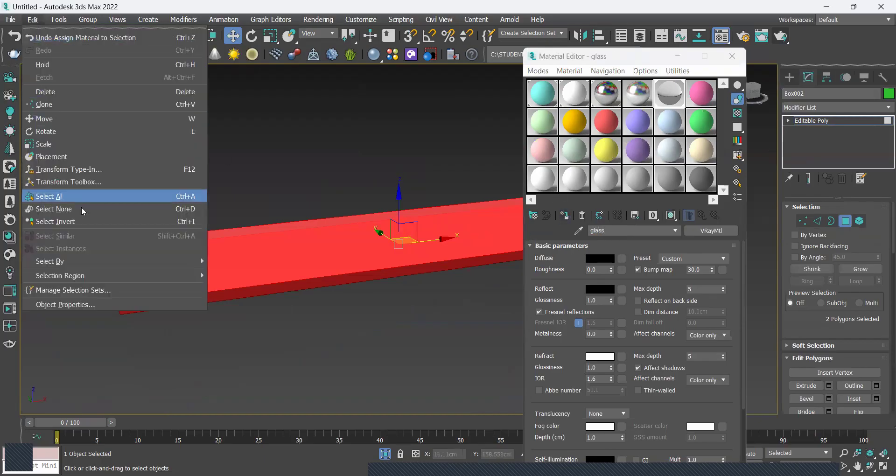
left_click(76, 224)
mouse_move(304, 338)
middle_mouse_down("alt")
mouse_move(380, 333)
mouse_move(299, 336)
middle_mouse_up("alt")
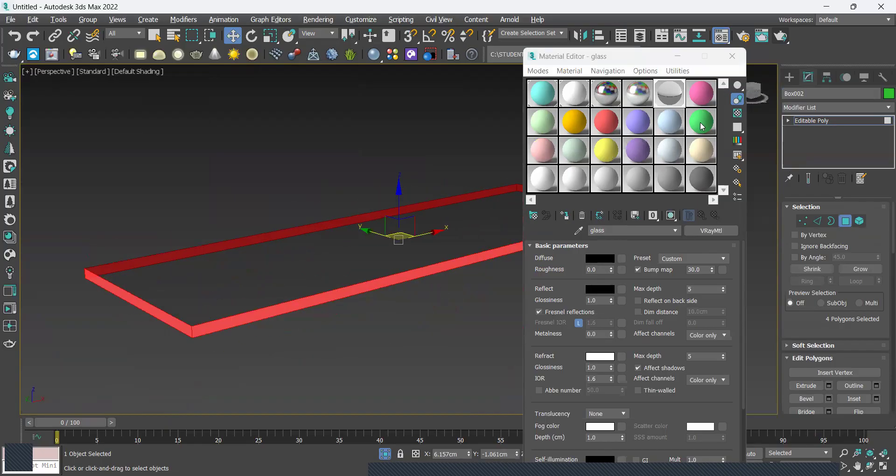
left_click(702, 122)
left_click(600, 258)
mouse_move(481, 139)
left_mouse_down()
mouse_move(444, 124)
mouse_move(461, 91)
mouse_move(470, 93)
left_mouse_up()
left_click(444, 100)
mouse_move(329, 133)
left_mouse_down()
mouse_move(319, 103)
mouse_move(331, 114)
mouse_move(321, 110)
left_mouse_up()
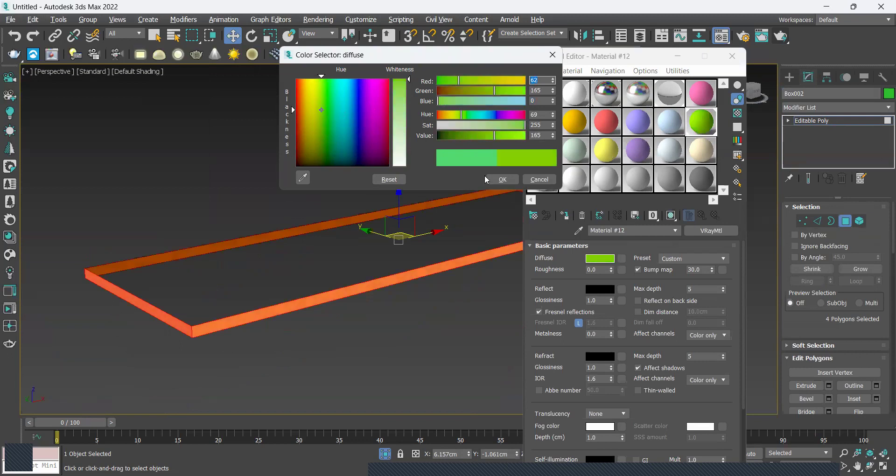
left_click(495, 177)
Disable Fresnel reflections on the green edge material and darken its diffuse colour to RGB 0, 43, 2
left_click(566, 313)
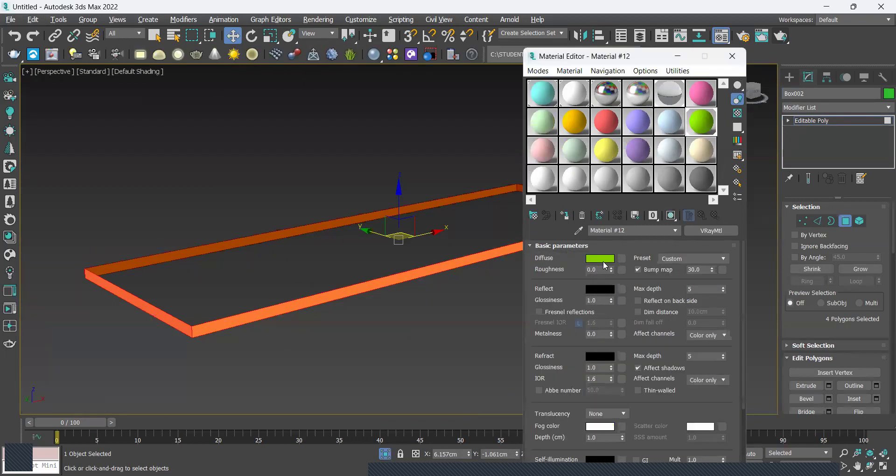
left_click(603, 261)
left_click_drag(494, 136, 466, 116)
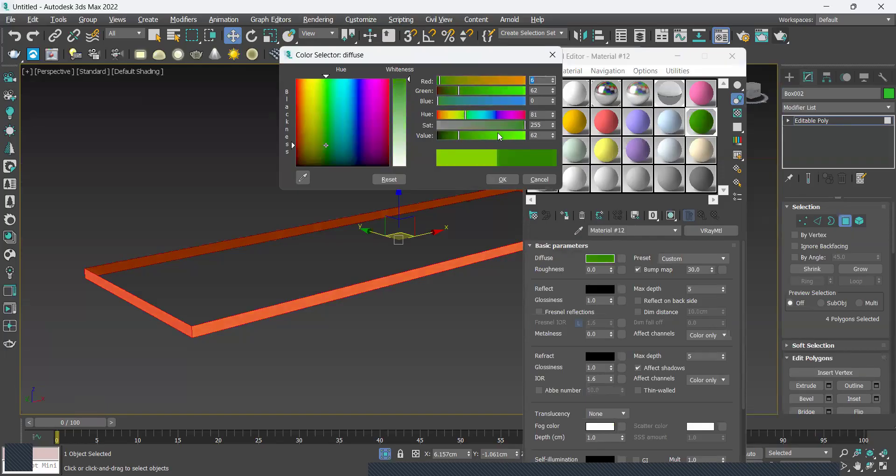
left_click_drag(325, 146, 327, 153)
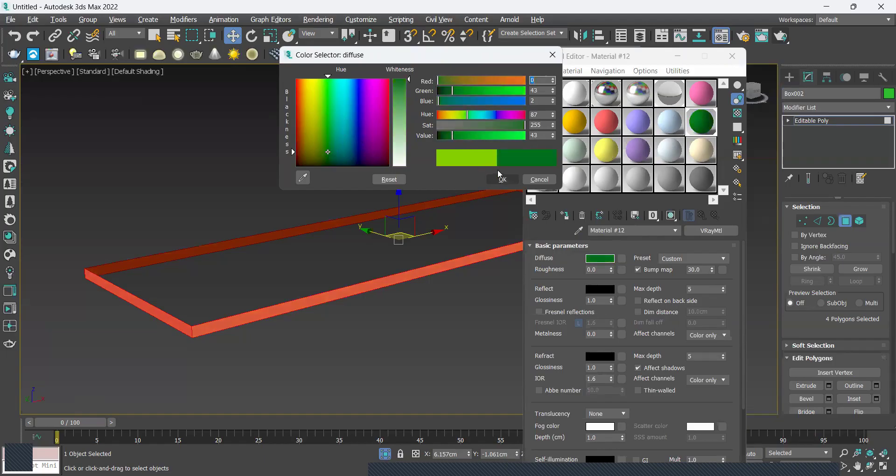
left_click(503, 180)
Set the green edge material's reflection glossiness to 0.9 and its reflection colour to RGB 30, 30, 30
left_click(612, 303)
left_click(600, 289)
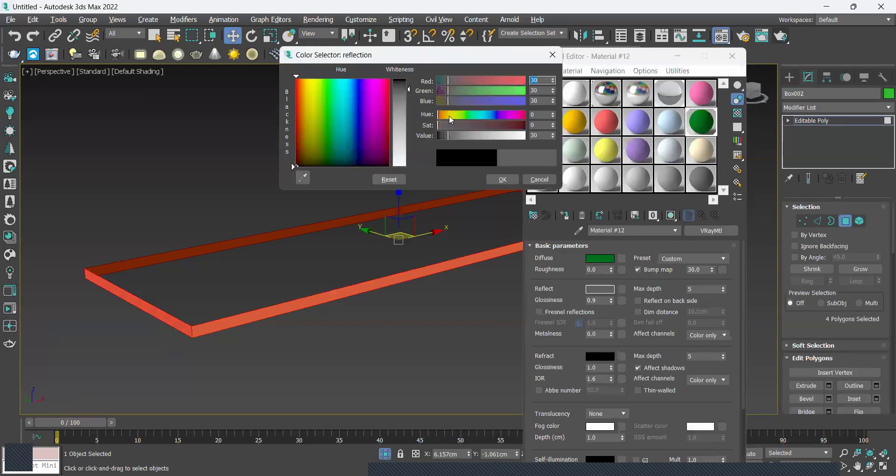
left_click(502, 179)
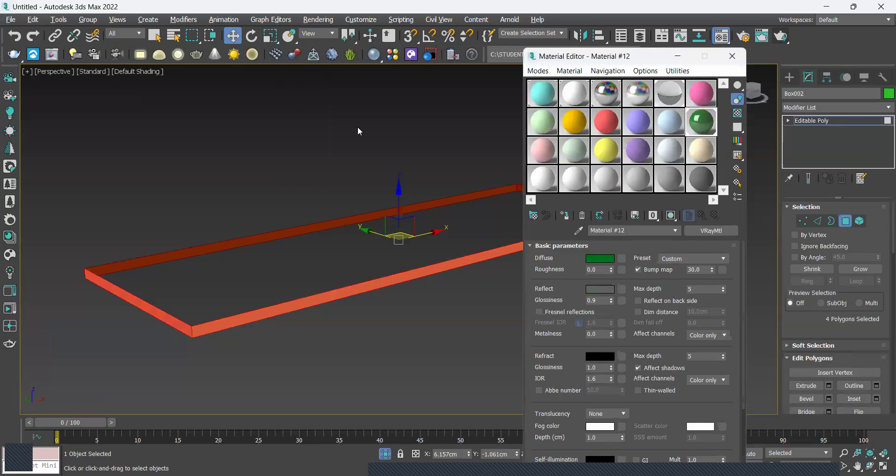
Leave polygon editing and scale the glass panel along Z to make it thinner
left_click(342, 156)
key("4")
key("r")
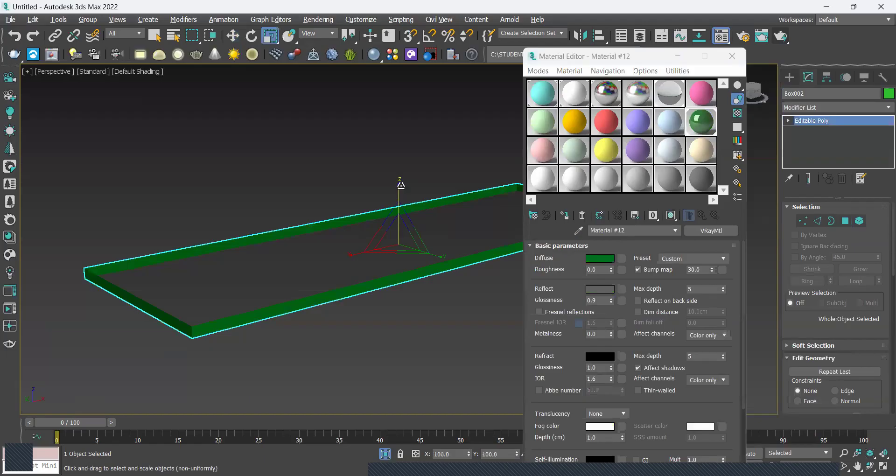
key("w")
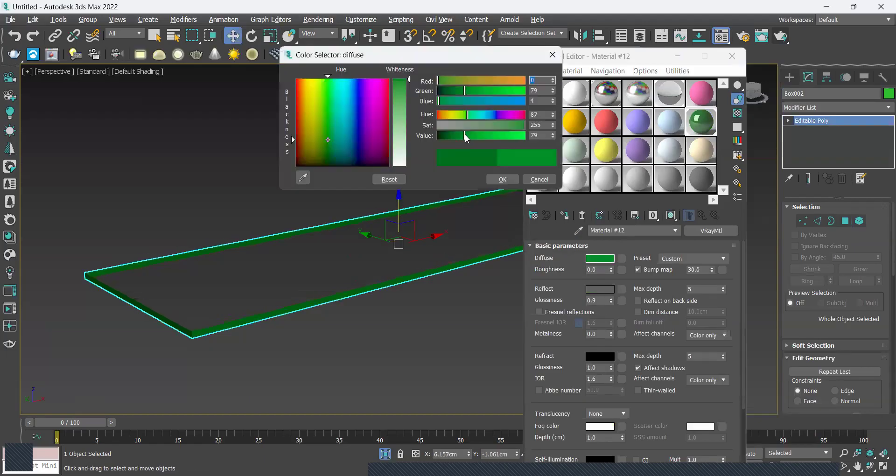
Brighten the edge material's diffuse colour to RGB 0, 107, 5
left_click_drag(465, 135, 492, 135)
left_click(474, 136)
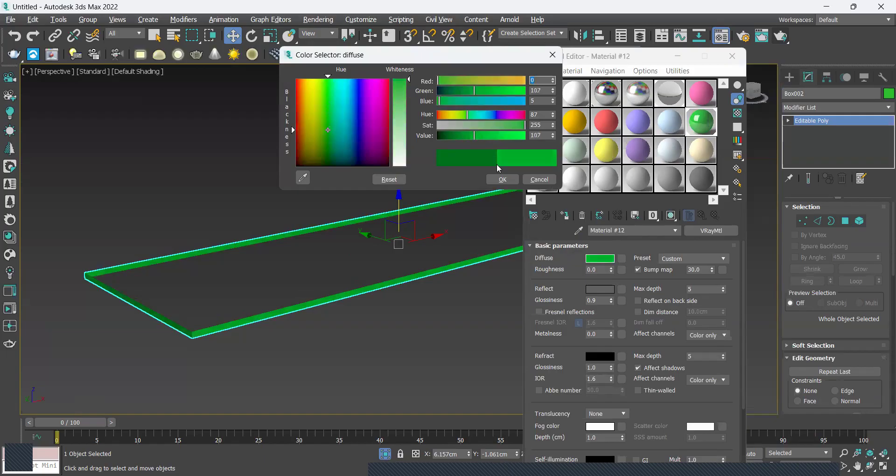
left_click(503, 180)
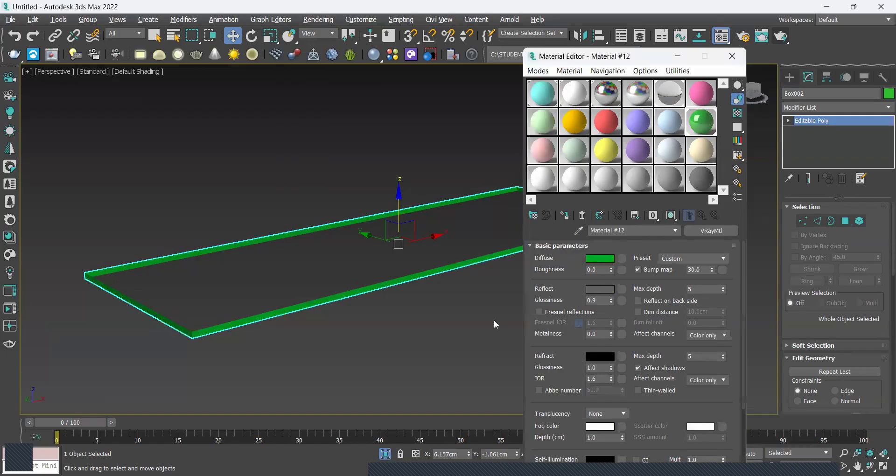
Deselect the glass panel and set the edge material's diffuse colour to a dark bluish green, RGB 0, 42, 19
left_click(496, 325)
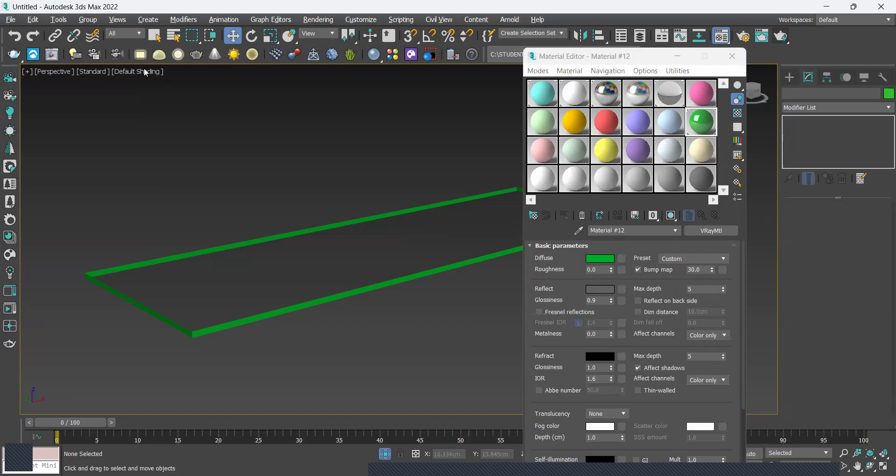
left_click(600, 258)
mouse_move(450, 101)
left_mouse_down()
mouse_move(461, 100)
mouse_move(453, 101)
left_mouse_up()
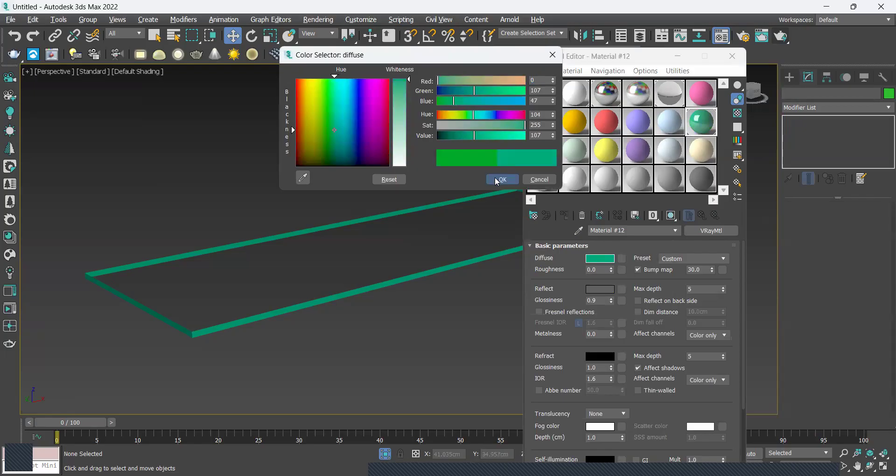
left_click(496, 178)
left_click(599, 260)
left_click_drag(460, 135, 452, 135)
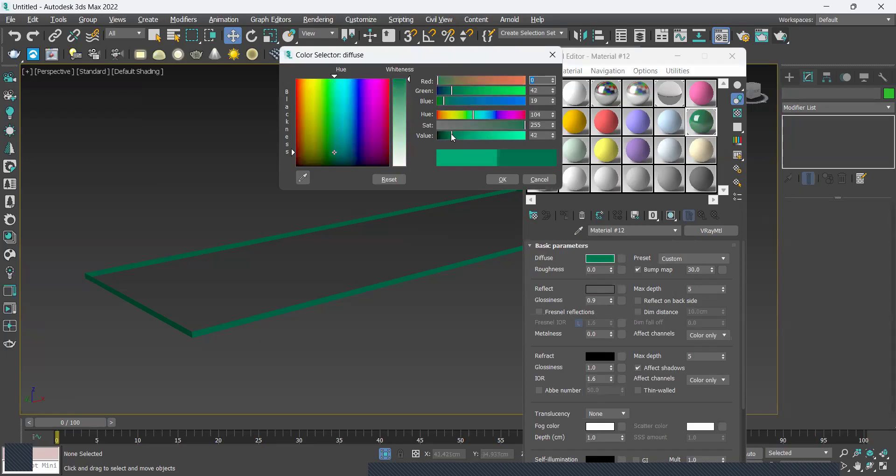
left_click(491, 178)
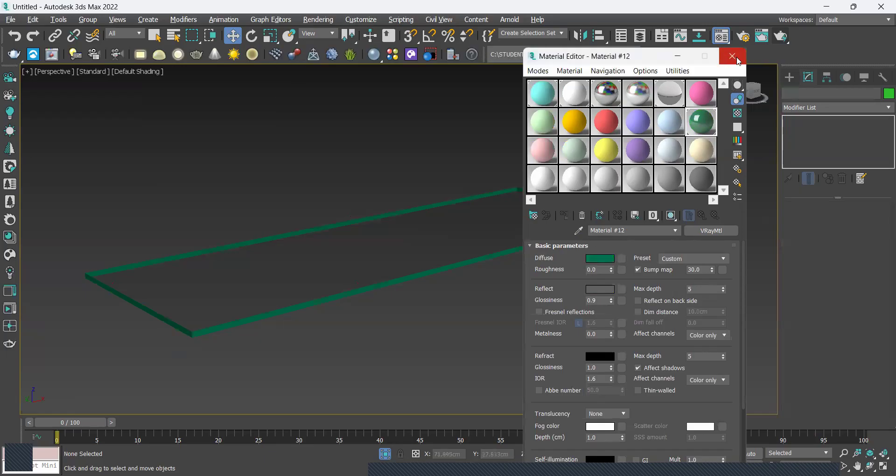
Close the Material Editor and end the glass panel's isolation to bring back the whole scene
left_click(732, 56)
right_click(662, 272)
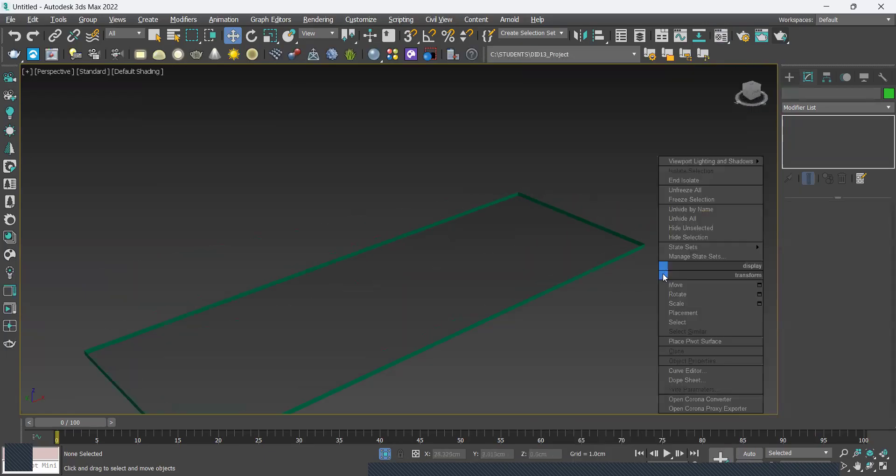
left_click(685, 191)
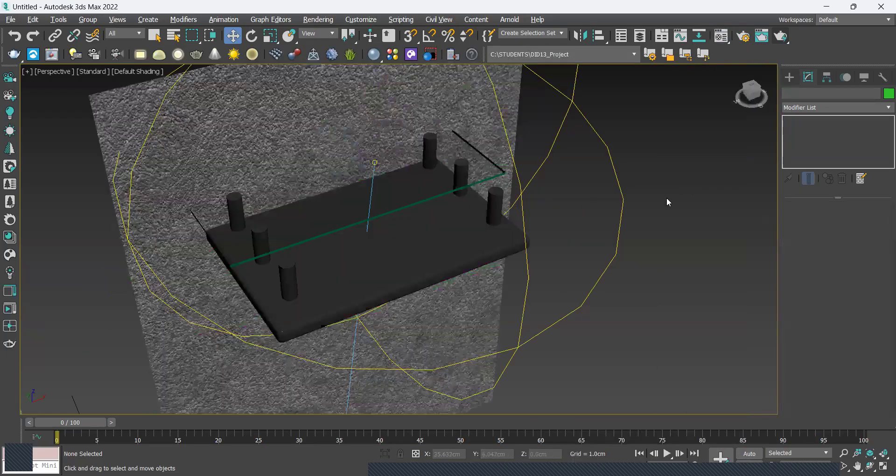
Switch the Perspective viewport to High Quality shading and view the IES-lit wall and fixture with nothing selected
left_click(507, 142)
left_click(92, 72)
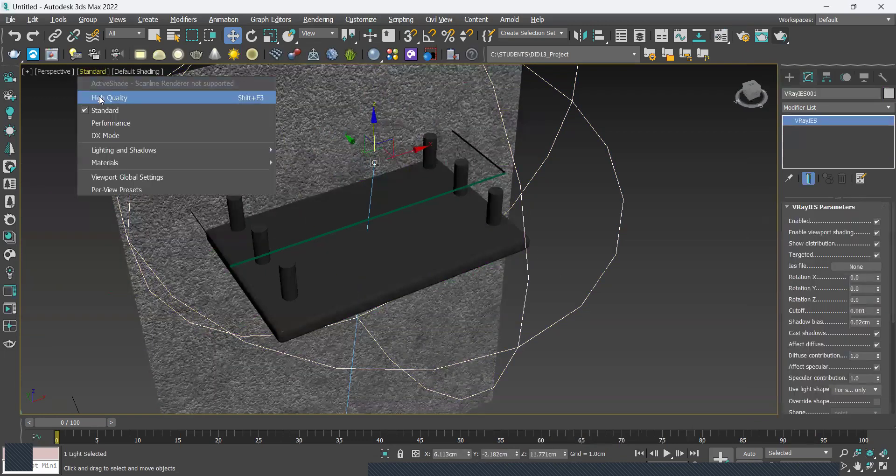
left_click(99, 99)
left_click(655, 326)
middle_click_drag(592, 344, 580, 332, "alt")
scroll(580, 331, "down", 4)
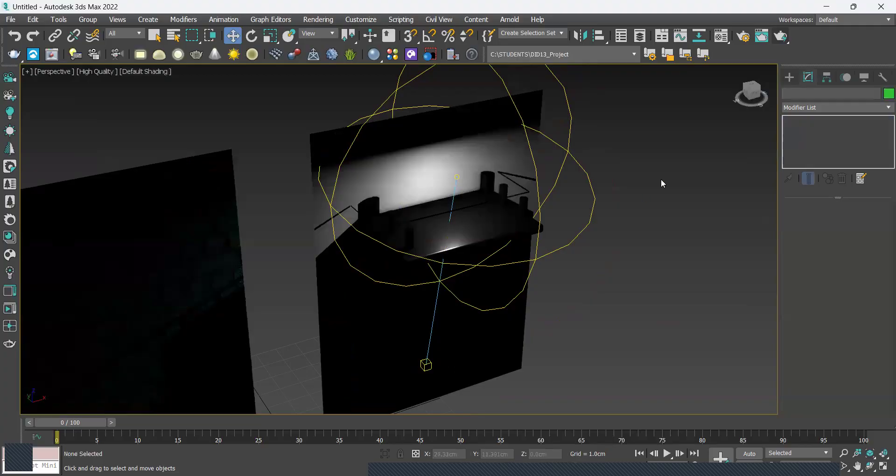
Create a plane VRayLight about 38.9 cm long and 24.2 cm wide over the objects in the Top view
left_click(789, 77)
left_click(816, 94)
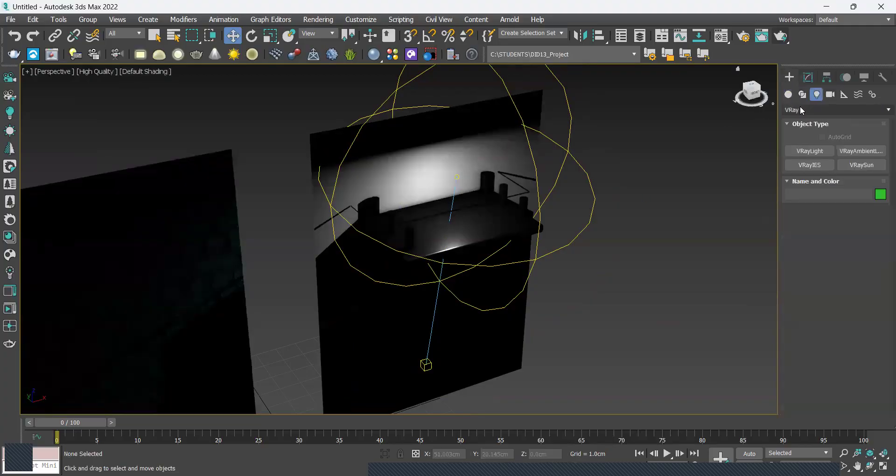
left_click(801, 109)
left_click(814, 153)
left_click(813, 153)
key("alt+w")
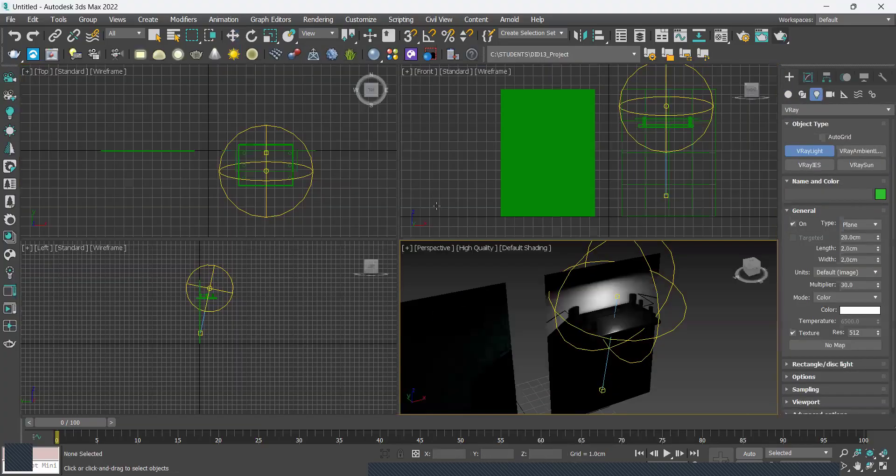
middle_click(299, 165)
key("alt+w")
scroll(268, 157, "down", 3)
left_click_drag(136, 133, 502, 360)
Raise the plane light along Z to about 26.477 cm in the Front view so it sits above the scene
key("w")
key("alt+w")
middle_click(637, 161)
scroll(638, 160, "down", 3)
key("alt+w")
left_click_drag(486, 280, 486, 156)
key("alt+w")
middle_click(686, 364)
key("alt+w")
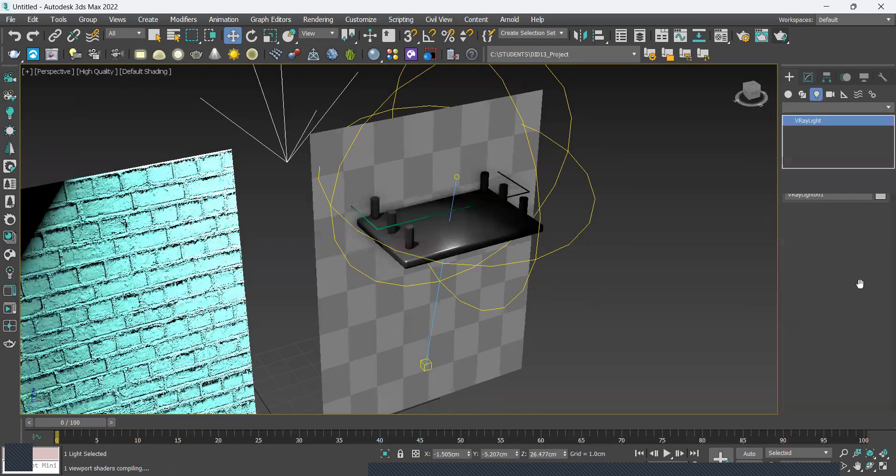
Try a multiplier of 10 on the plane light, and set it to 3.0
left_click_drag(860, 282, 822, 281)
type("10")
key("Return")
type("3")
key("Return")
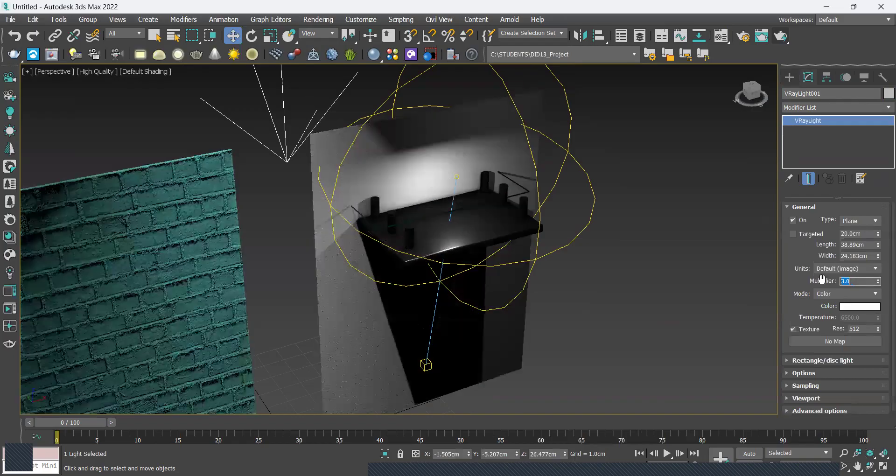
Make the plane light invisible and exclude it from affecting reflections in its options
left_click(810, 373)
scroll(838, 382, "down", 2)
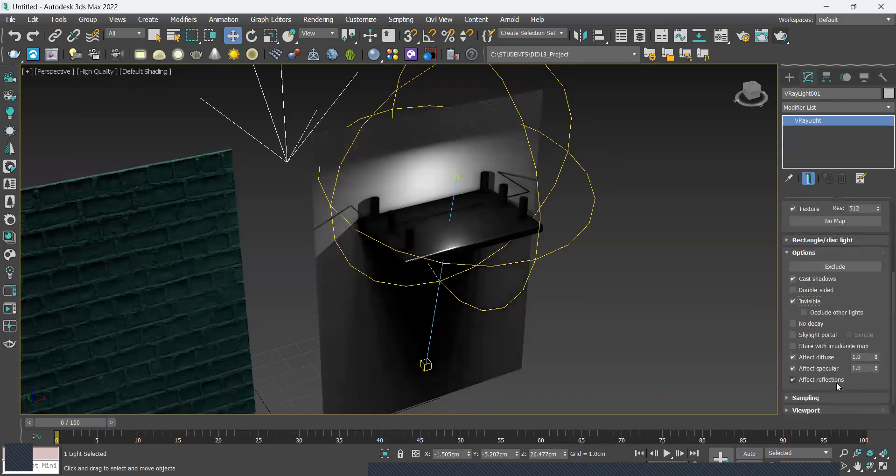
Enable V-Ray global illumination with Irradiance map as the primary engine and Light cache as the secondary
left_click(742, 38)
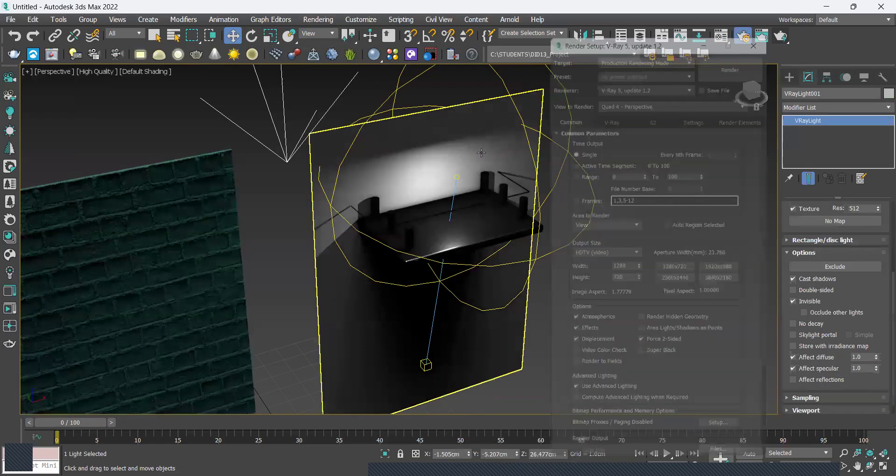
left_click(652, 111)
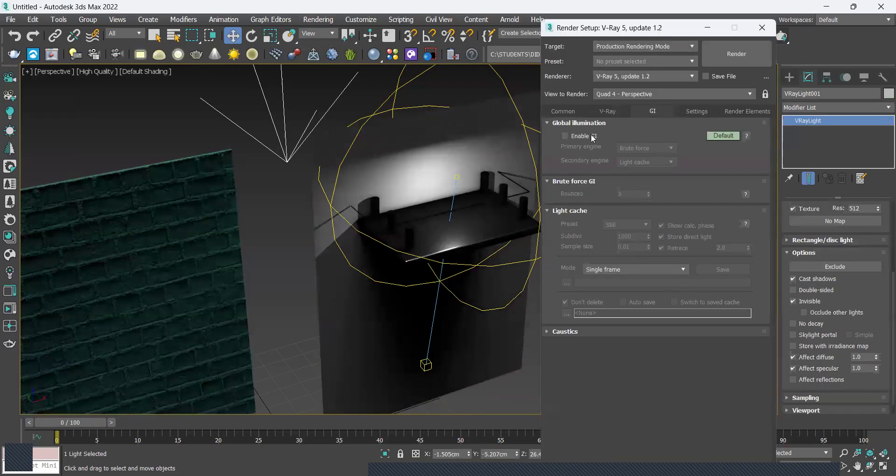
left_click(589, 136)
left_click(629, 148)
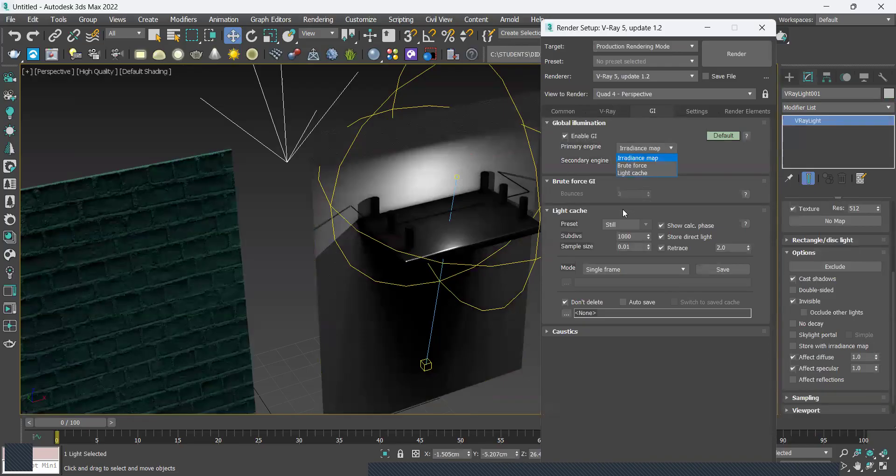
left_click(634, 156)
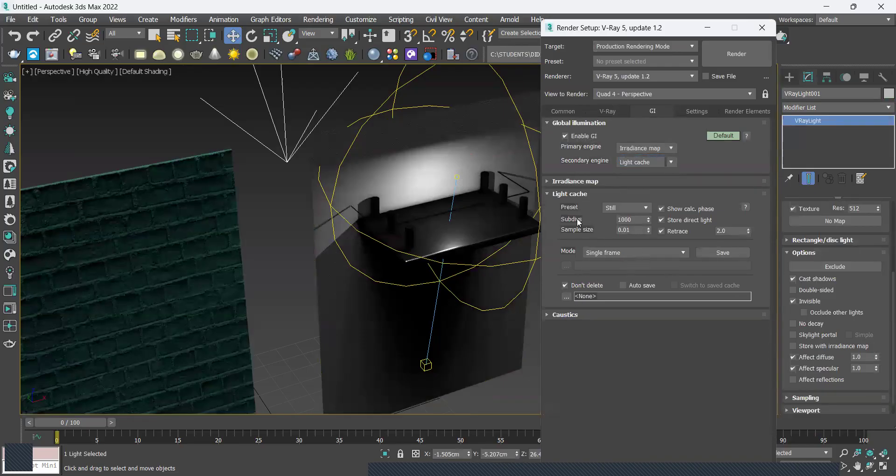
Set the irradiance map preset to Medium and the light cache subdivs to 600
left_click(577, 181)
left_click(631, 196)
left_click(638, 242)
double_click(628, 358)
type("60")
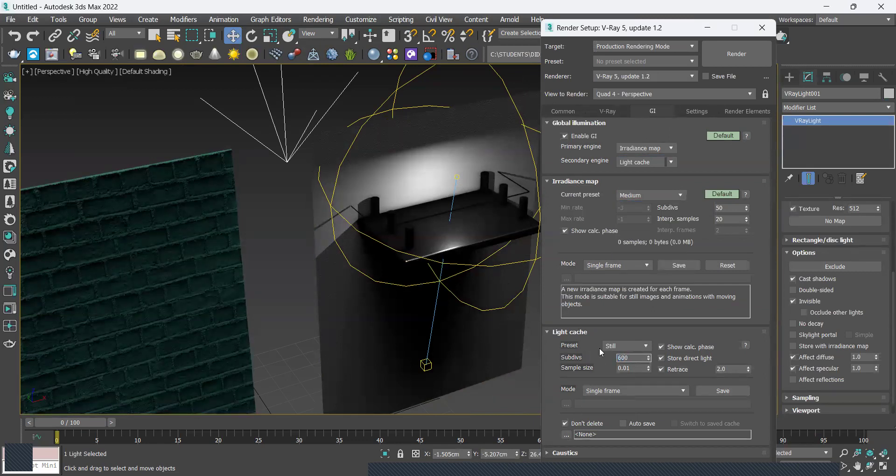
Test-render the Perspective view, stop it, and re-render only a region around the shelf fixture
left_click(736, 54)
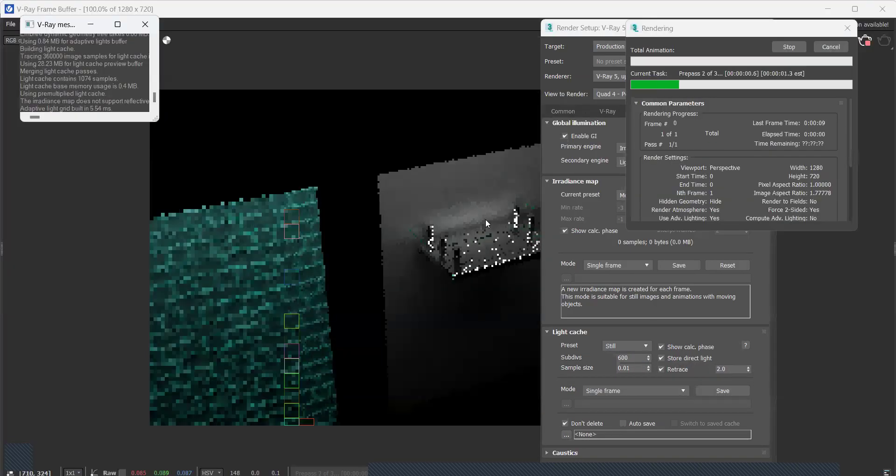
left_click(489, 223)
scroll(489, 223, "up", 1)
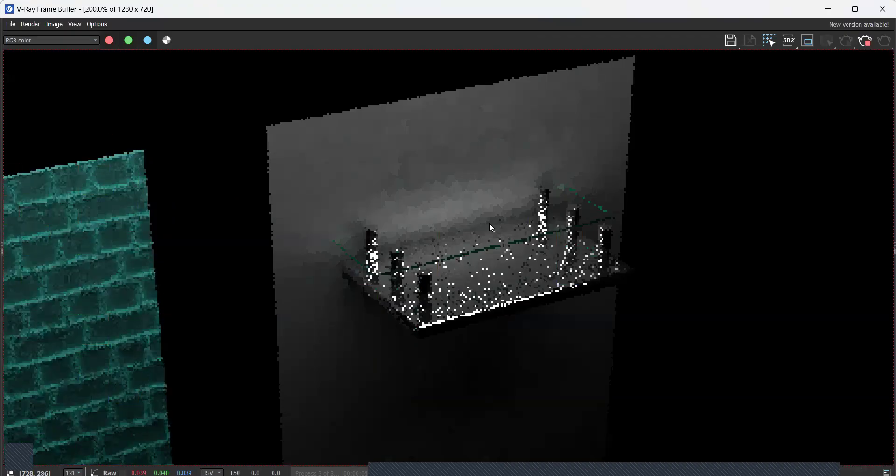
scroll(546, 144, "down", 2)
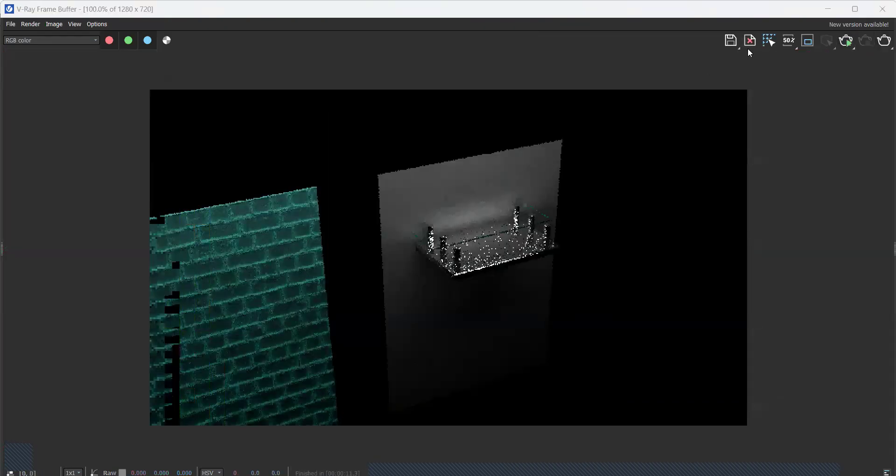
left_click_drag(368, 150, 585, 302)
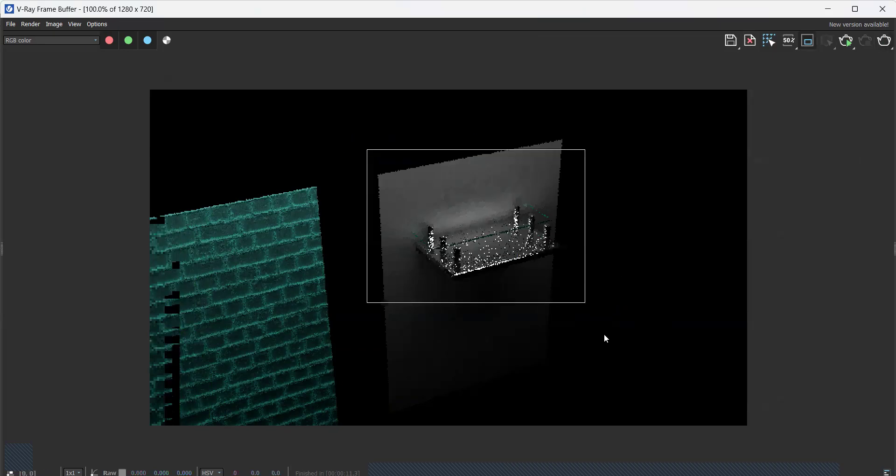
scroll(566, 280, "up", 2)
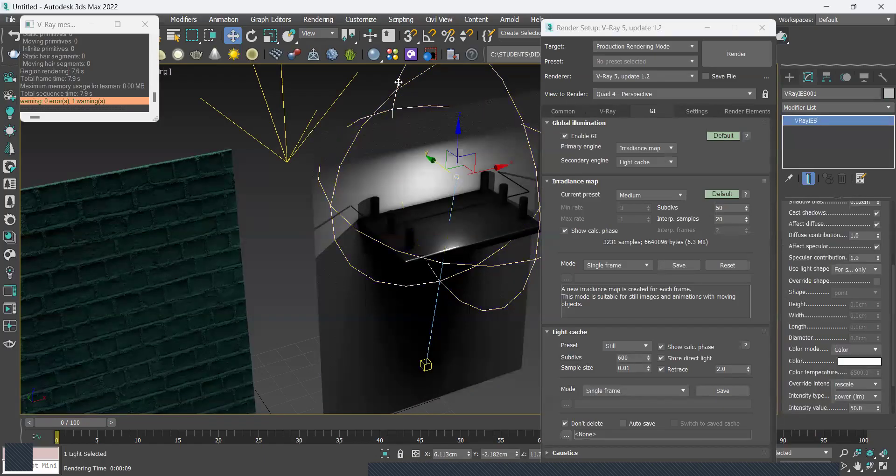
Delete the IES light above the fixture and set the plane light's multiplier to 1.5
key("Delete")
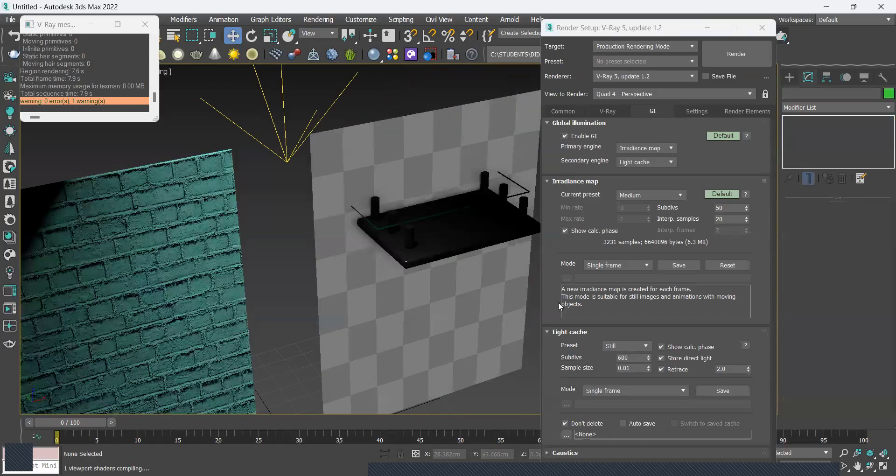
left_click(271, 115)
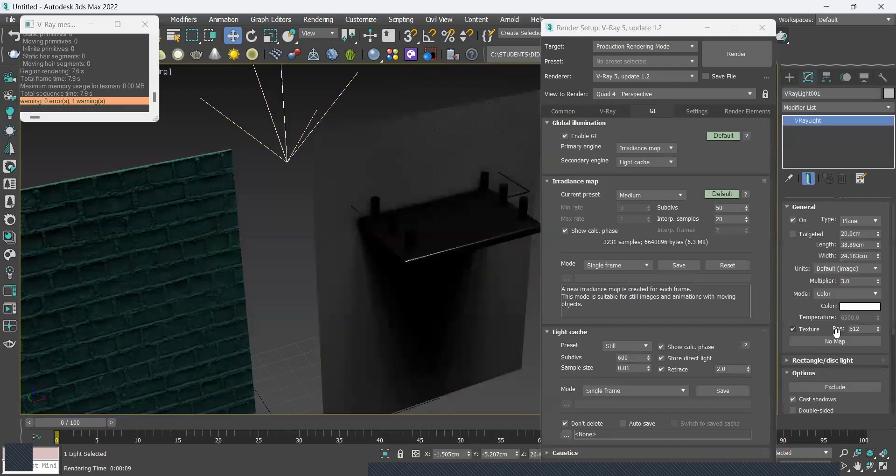
double_click(852, 281)
type("1.5")
key("Return")
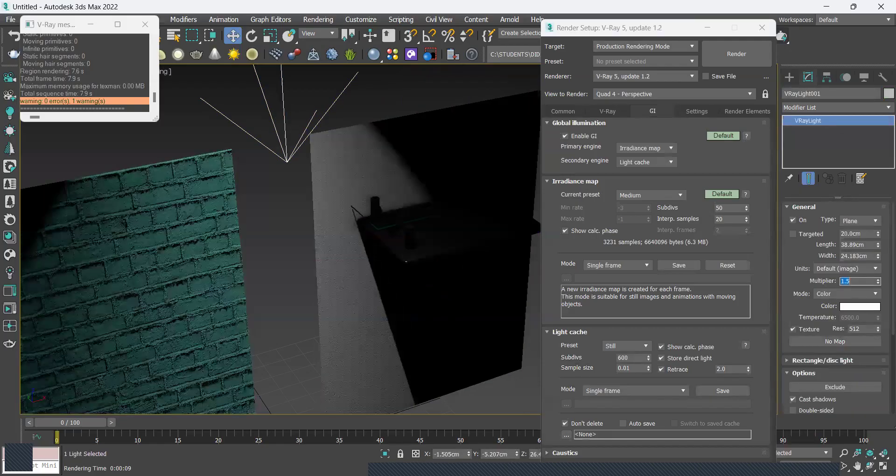
Render the fixture region with only the plane light and inspect the chrome, glass and wall
left_click(736, 54)
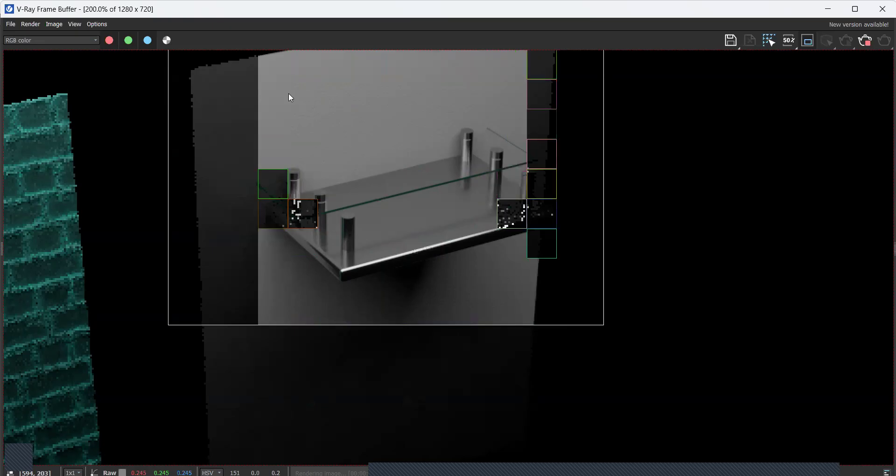
scroll(288, 96, "up", 1)
scroll(308, 124, "down", 1)
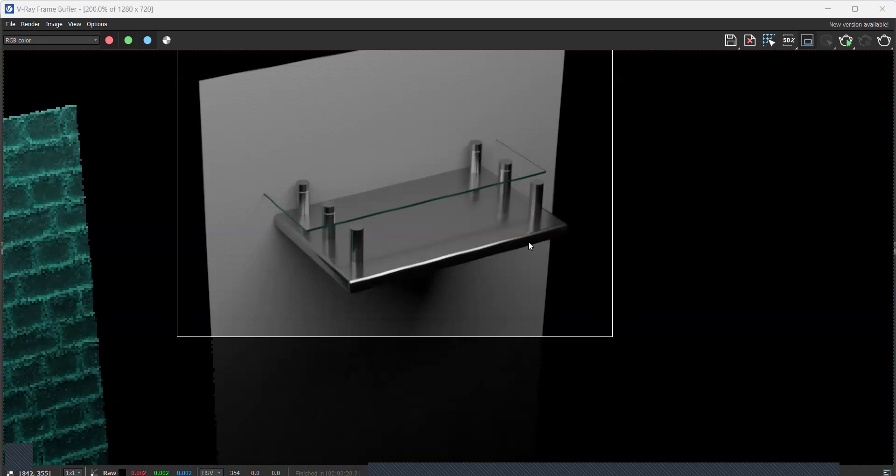
Make a copy of the wall plane rotated 90 degrees about Z, using angle snap
left_click(883, 14)
key("e")
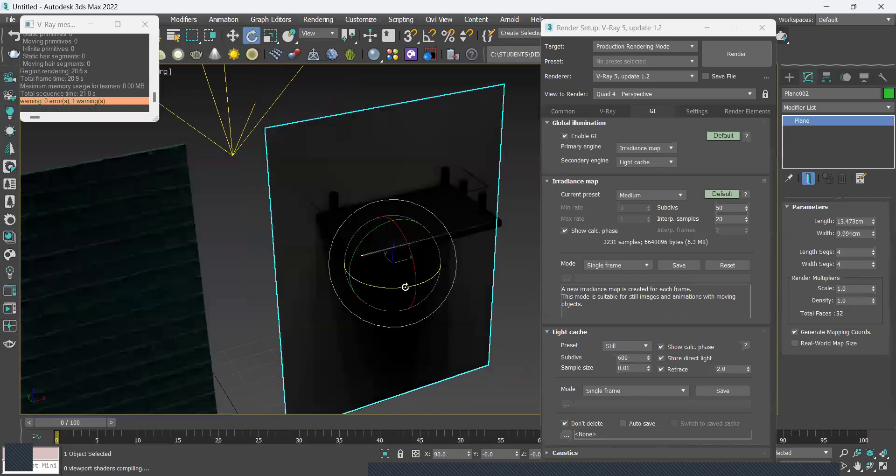
left_click_drag(405, 287, 399, 289, "shift")
left_click(510, 292)
right_click(430, 35)
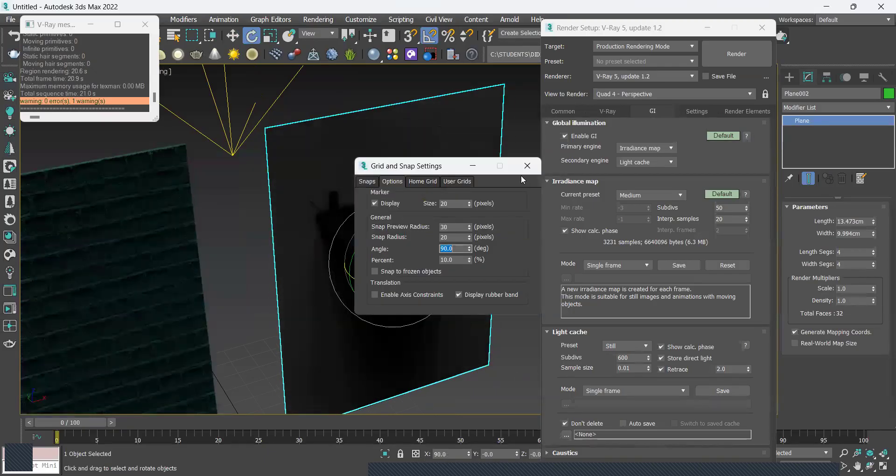
left_click(527, 166)
mouse_move(411, 285)
left_mouse_down("shift")
mouse_move(404, 289)
mouse_move(447, 295)
left_mouse_up("shift")
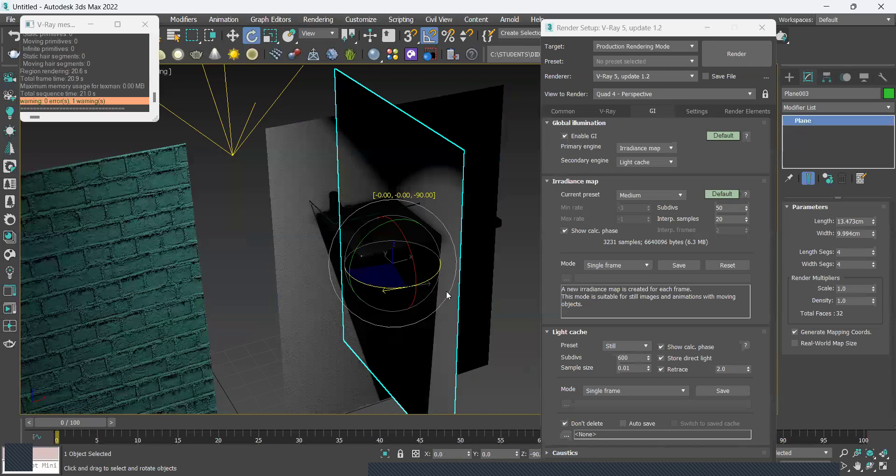
left_click(450, 294)
Move the copied wall to the open side of the fixture and scale it so the two walls form a corner
key("w")
mouse_move(408, 255)
left_mouse_down()
mouse_move(561, 259)
mouse_move(566, 275)
left_mouse_up()
middle_click_drag(441, 273, 401, 262)
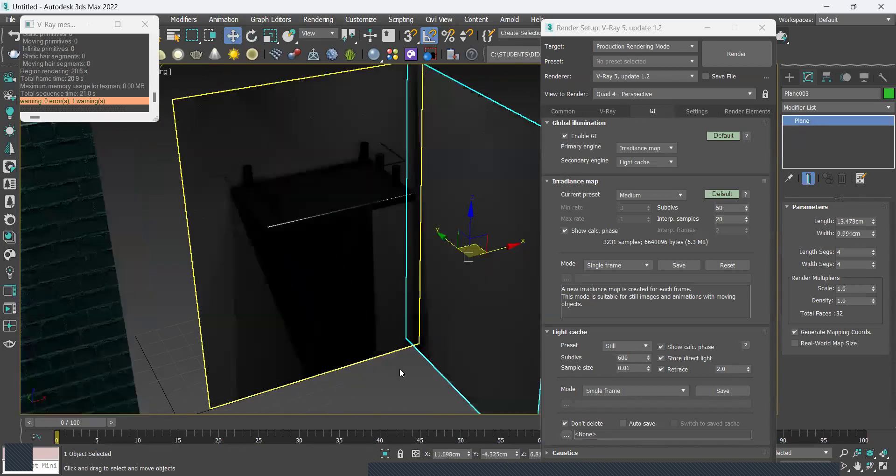
key("r")
left_click_drag(503, 285, 517, 306)
key("w")
left_click_drag(446, 245, 464, 260)
middle_click_drag(377, 372, 374, 343, "alt")
Frame the shelf close up in Perspective and test-render it within the existing region
left_click(320, 278)
scroll(320, 278, "up", 5)
middle_click_drag(320, 299, 298, 384)
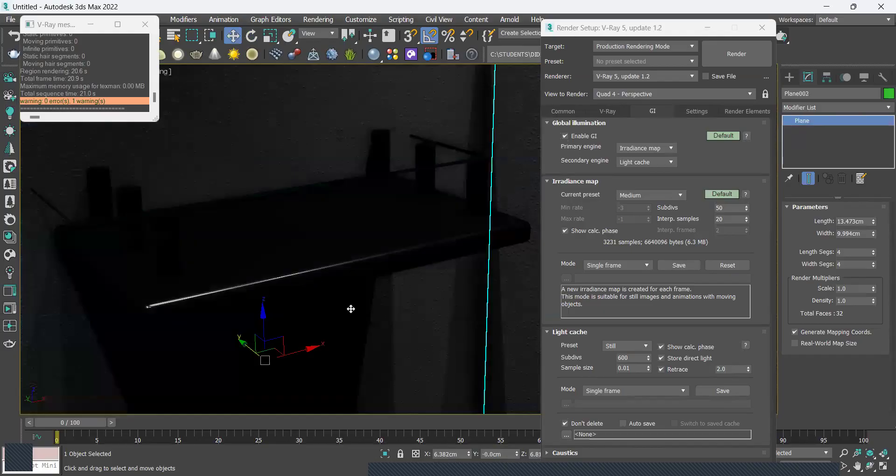
key("shift+q")
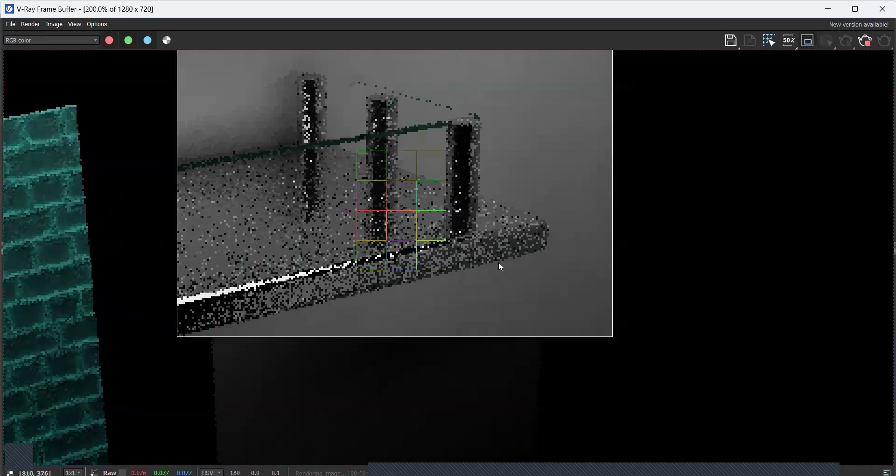
scroll(499, 262, "down", 2)
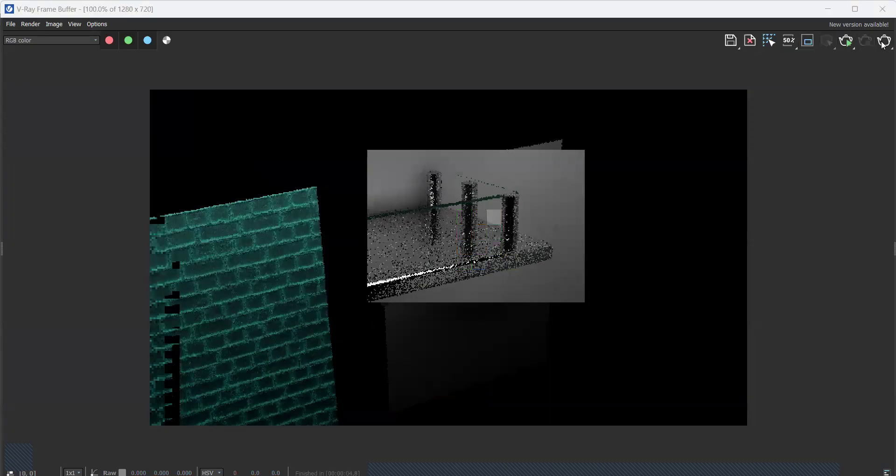
Render the full close-up, redraw the region around the whole shelf, render that region and stop the render
left_click(883, 45)
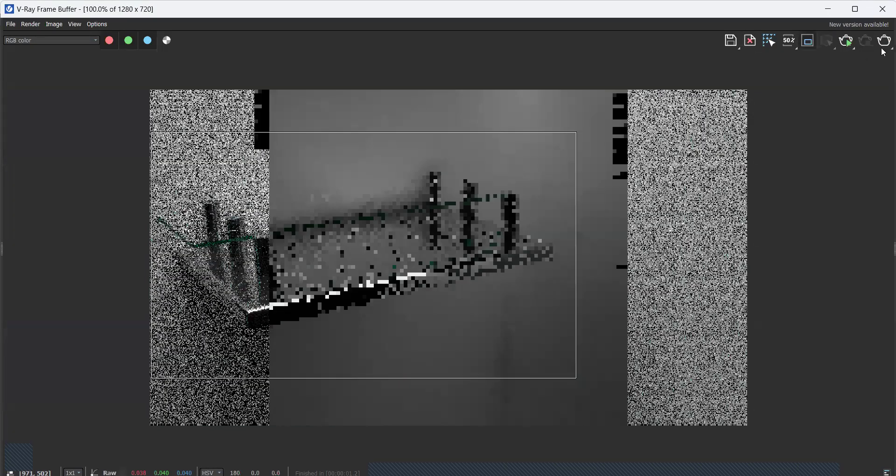
left_click(881, 49)
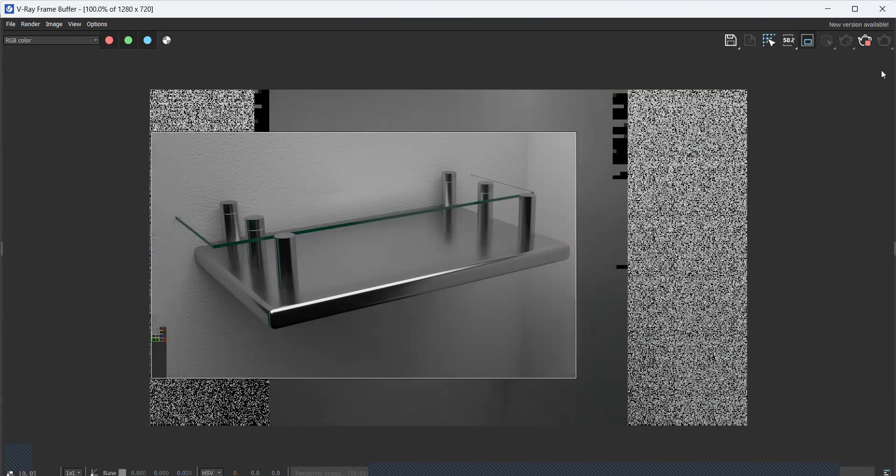
left_click(868, 42)
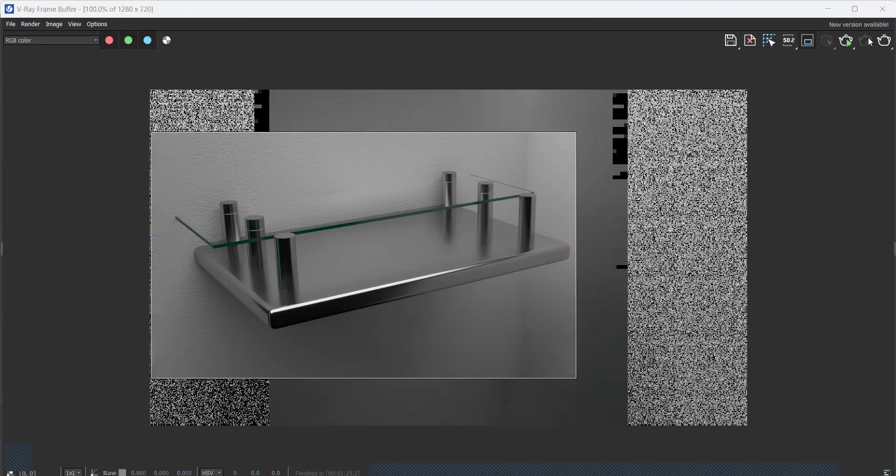